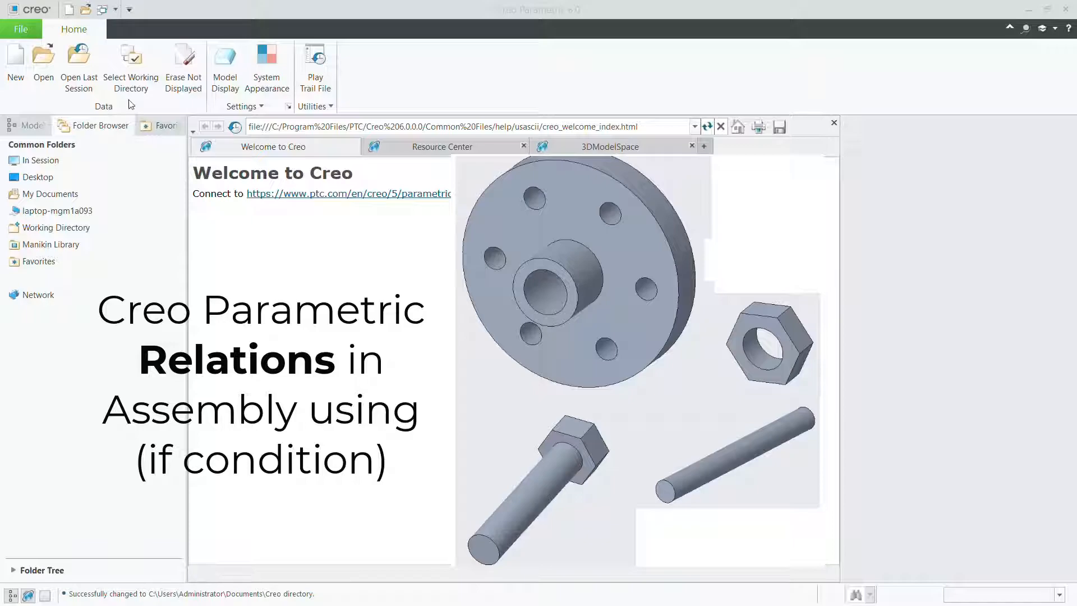
Open the part flange.prt from the Creo folder
click(49, 67)
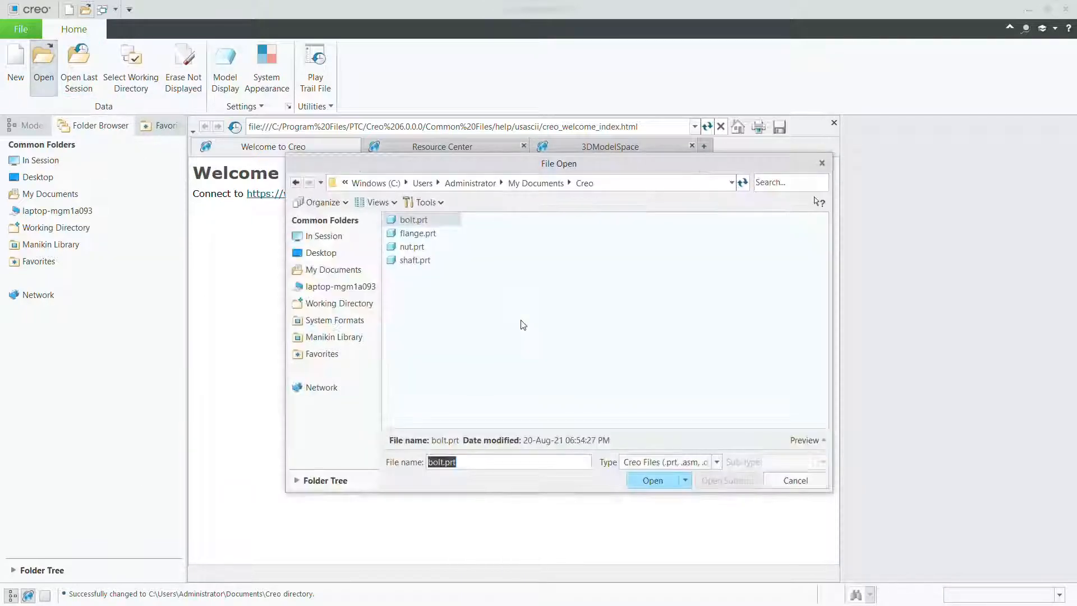
click(418, 233)
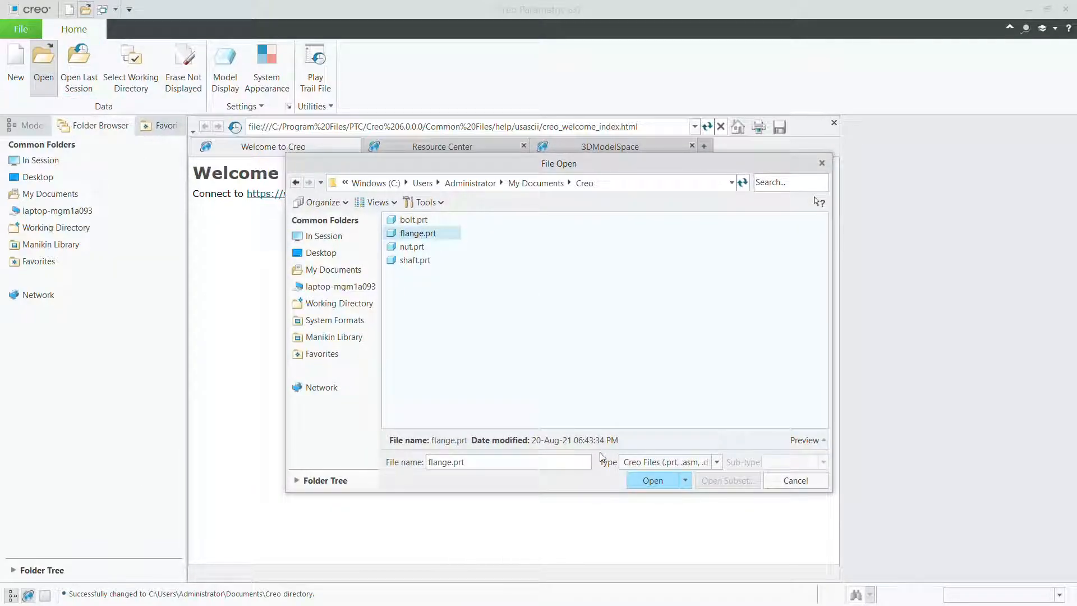
click(636, 481)
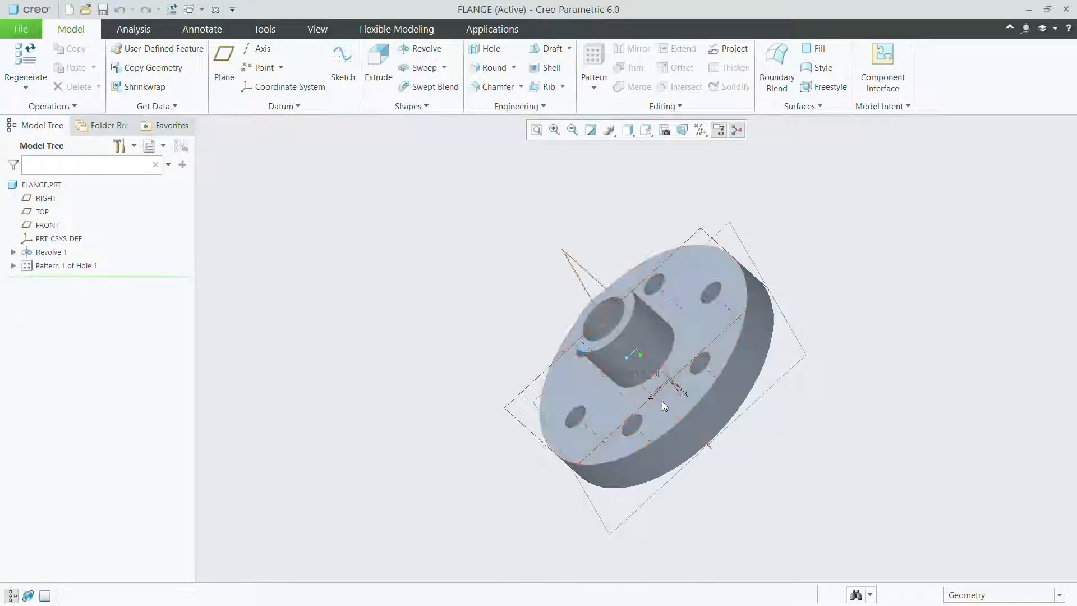
Examine the flange's relations, especially the if conditions that tie the hole count p16 to diameter D
middle_drag(663, 402, 585, 322)
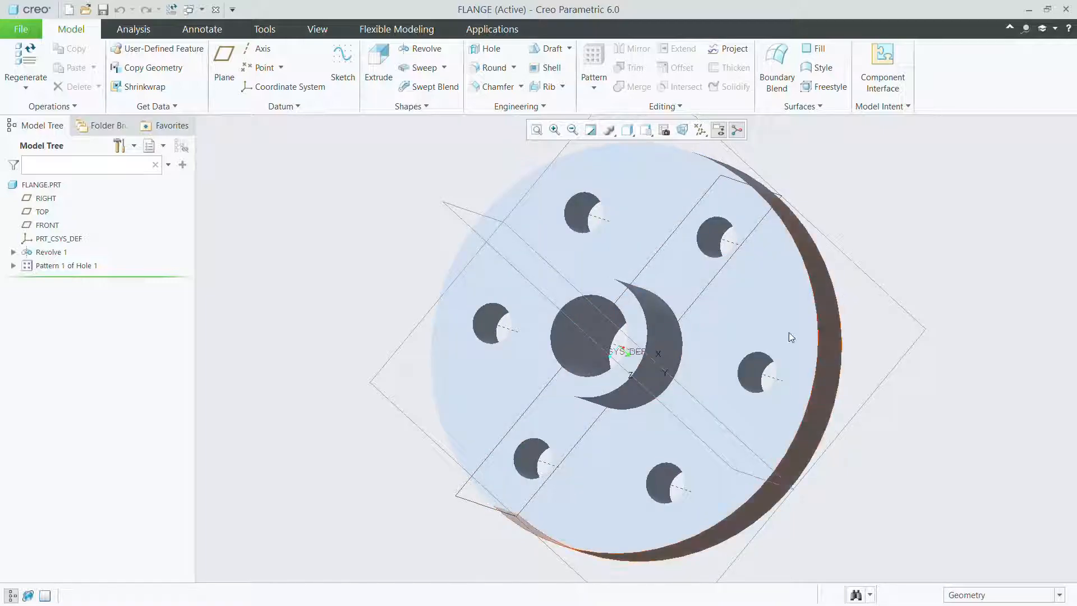
scroll(788, 332, up, 2)
middle_drag(798, 307, 779, 243)
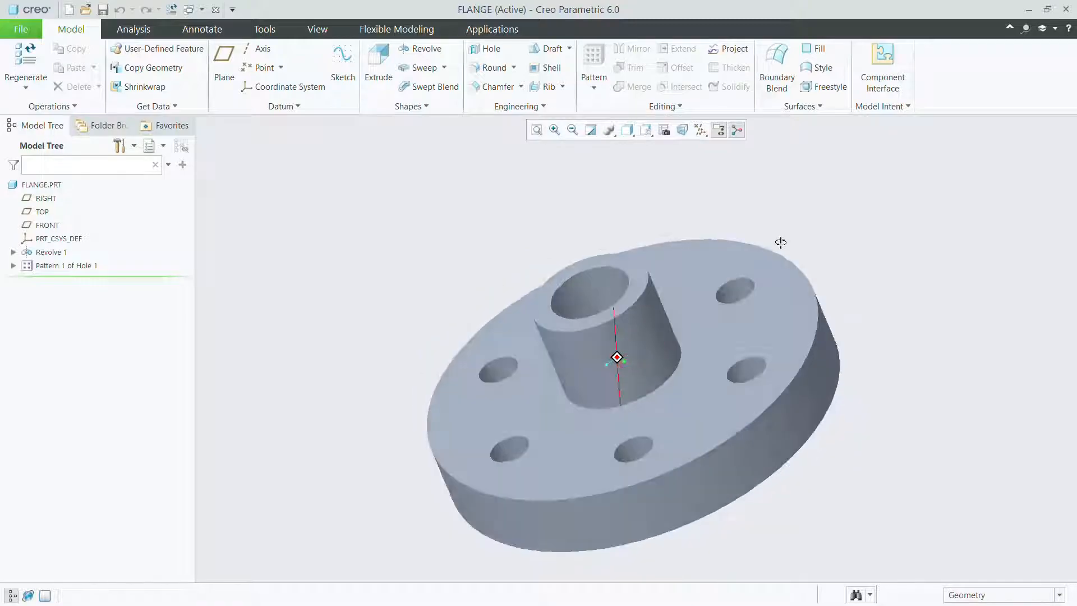
click(265, 29)
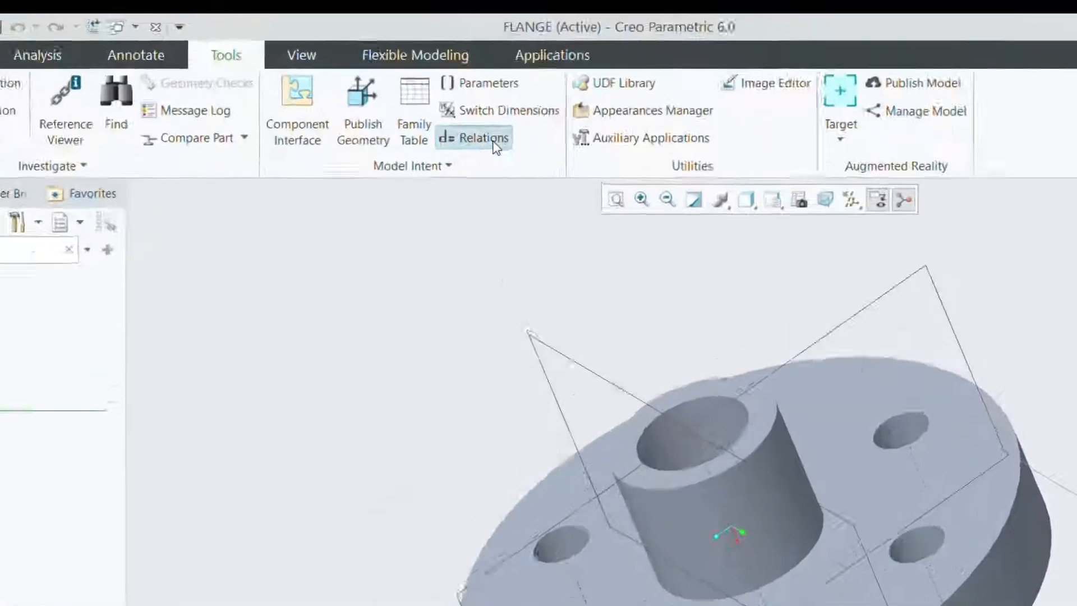
click(444, 87)
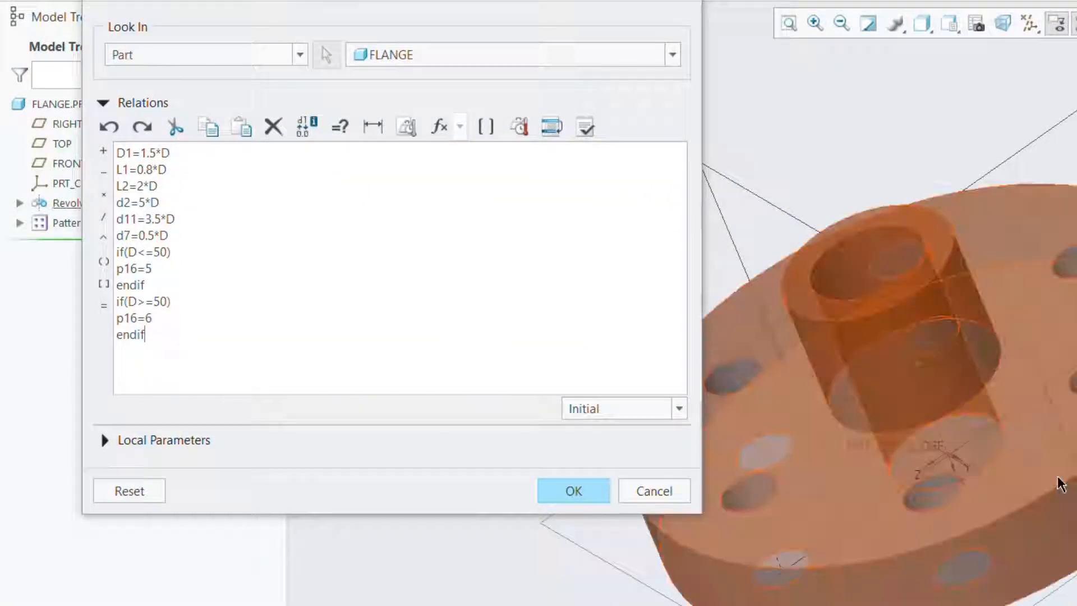
click(1058, 477)
middle_drag(1058, 467, 1048, 395)
scroll(1072, 372, up, 1)
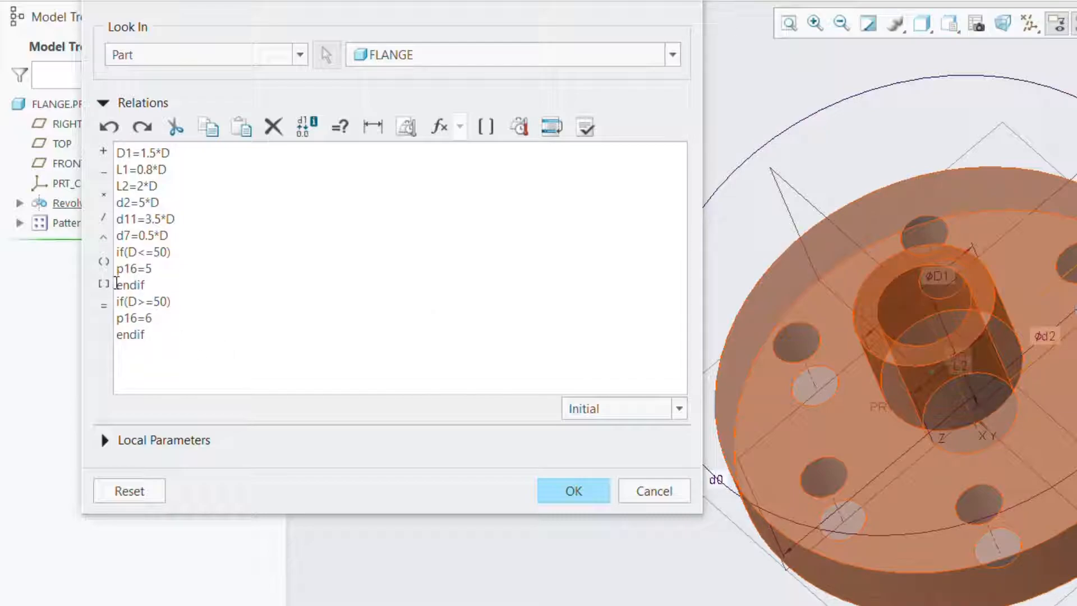
drag(117, 252, 171, 348)
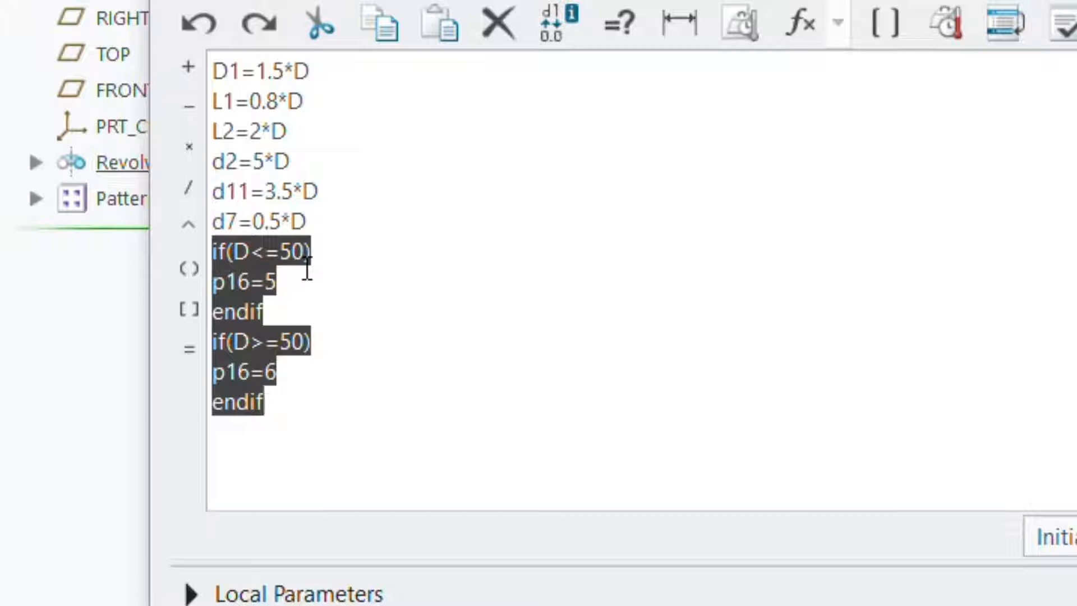
click(289, 295)
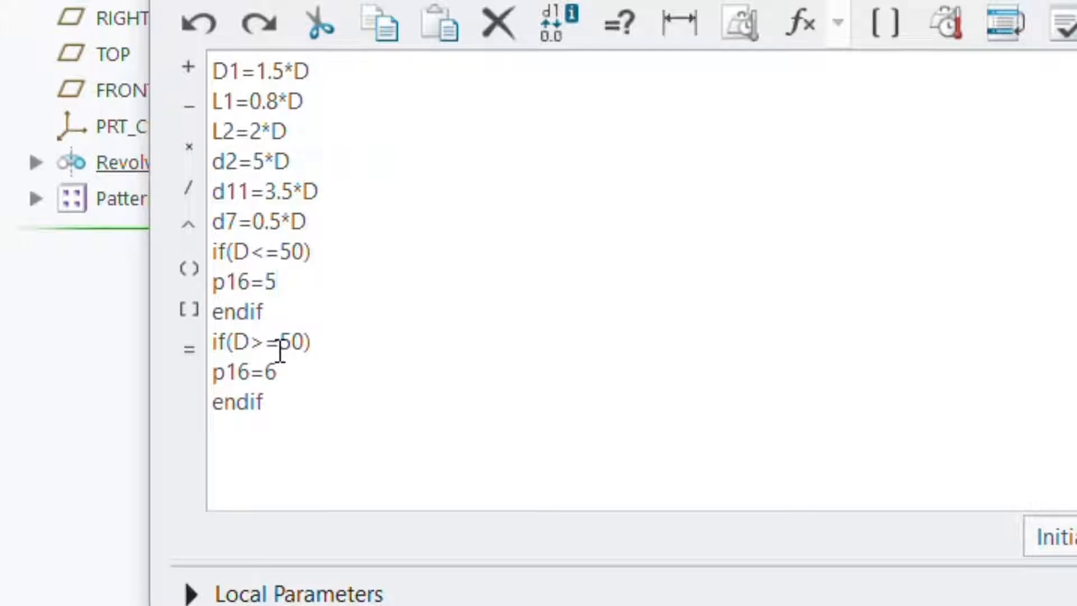
click(286, 383)
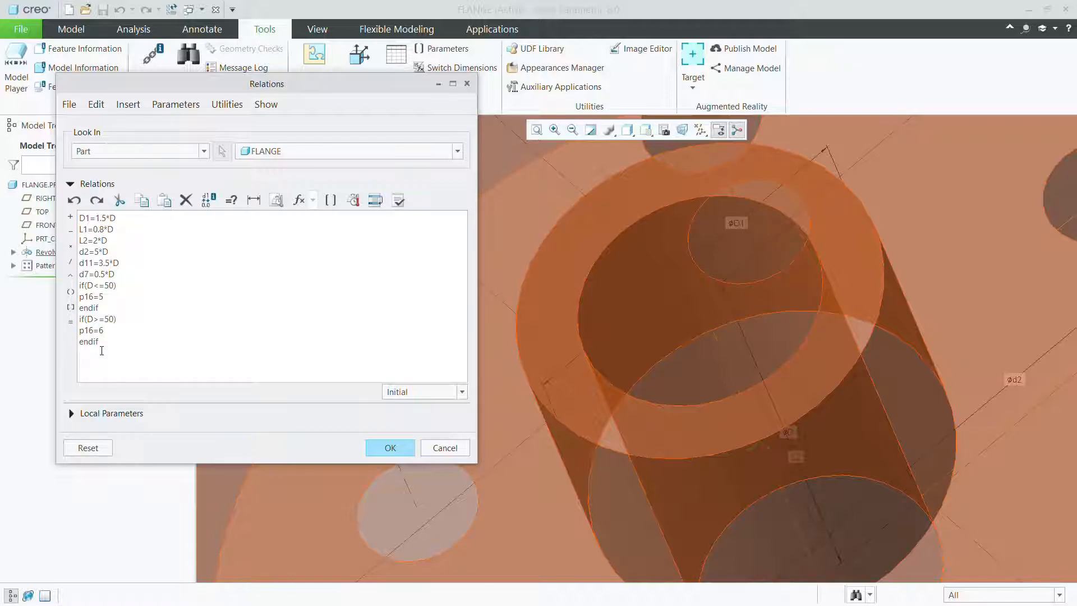
click(384, 449)
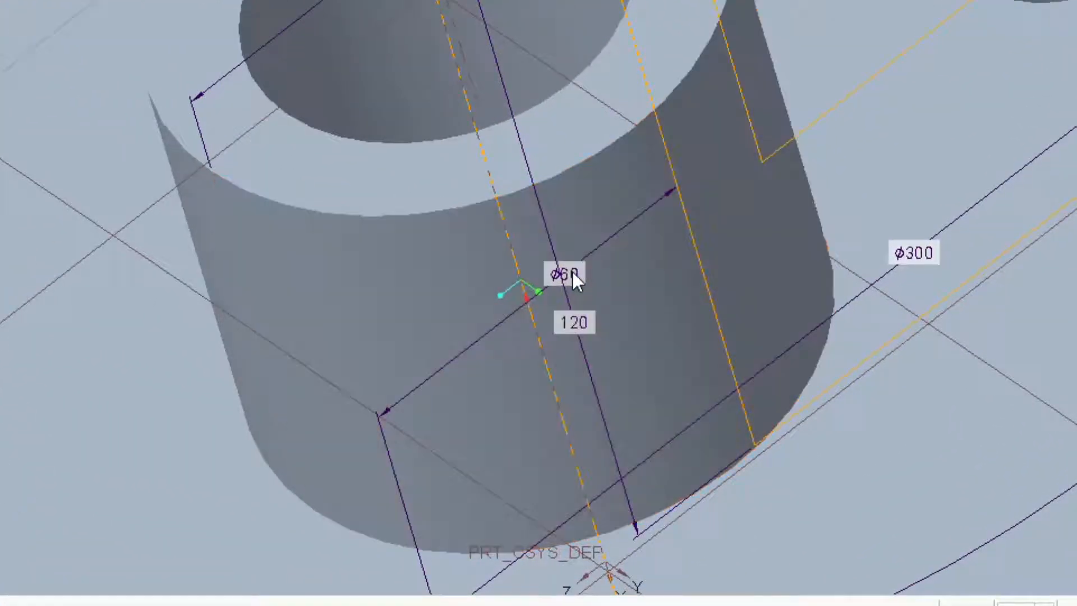
Set the flange's bore diameter D to 30 and regenerate the part
click(628, 401)
double_click(574, 278)
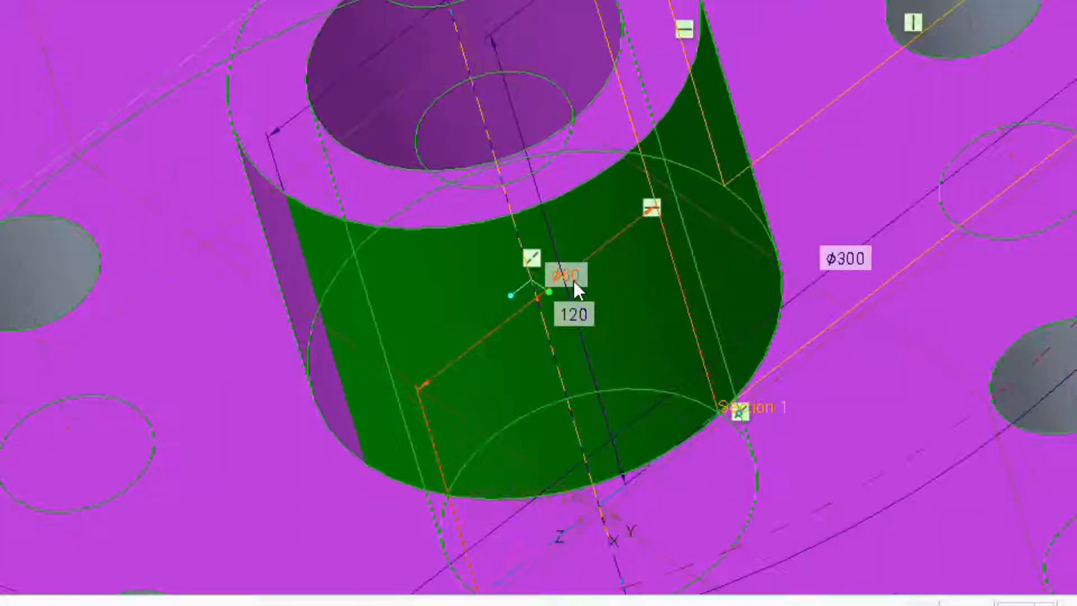
double_click(569, 274)
text(30)
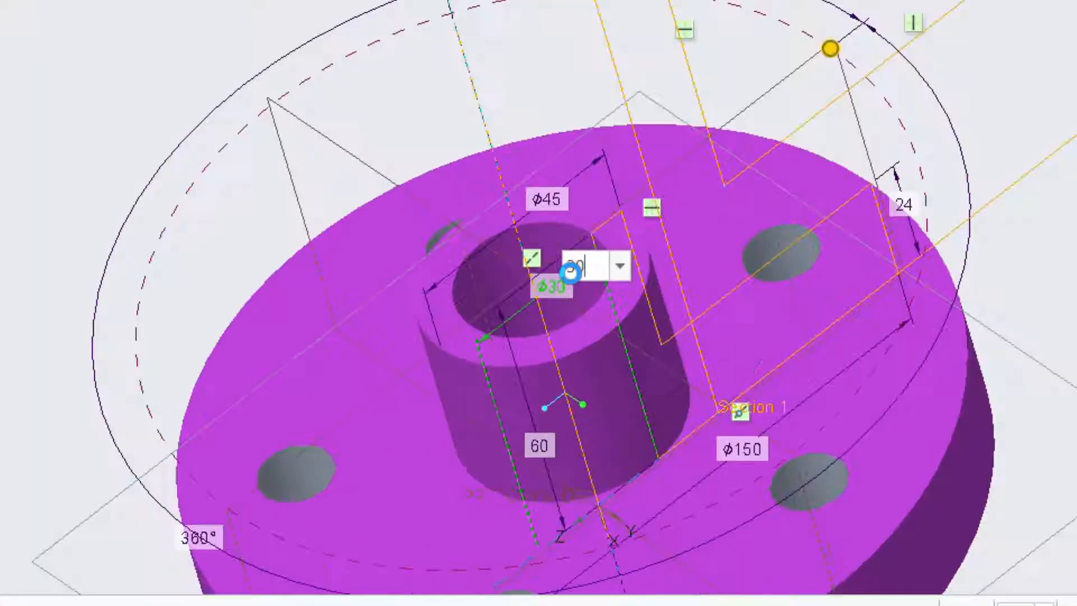
scroll(625, 243, up, 3)
middle_drag(634, 275, 620, 373)
middle_drag(651, 450, 659, 481)
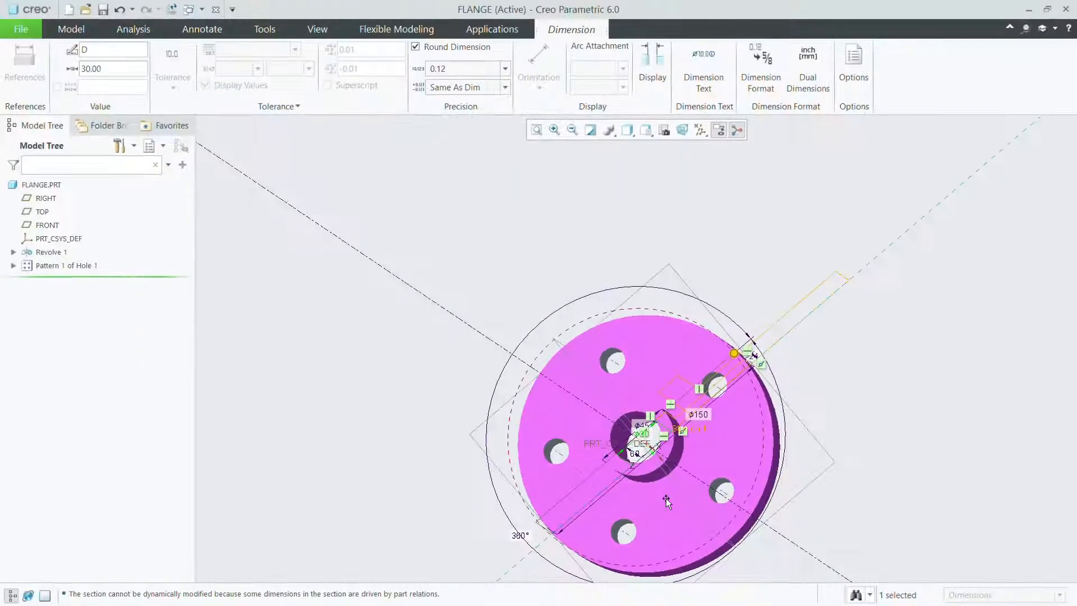
scroll(661, 482, down, 1)
click(298, 299)
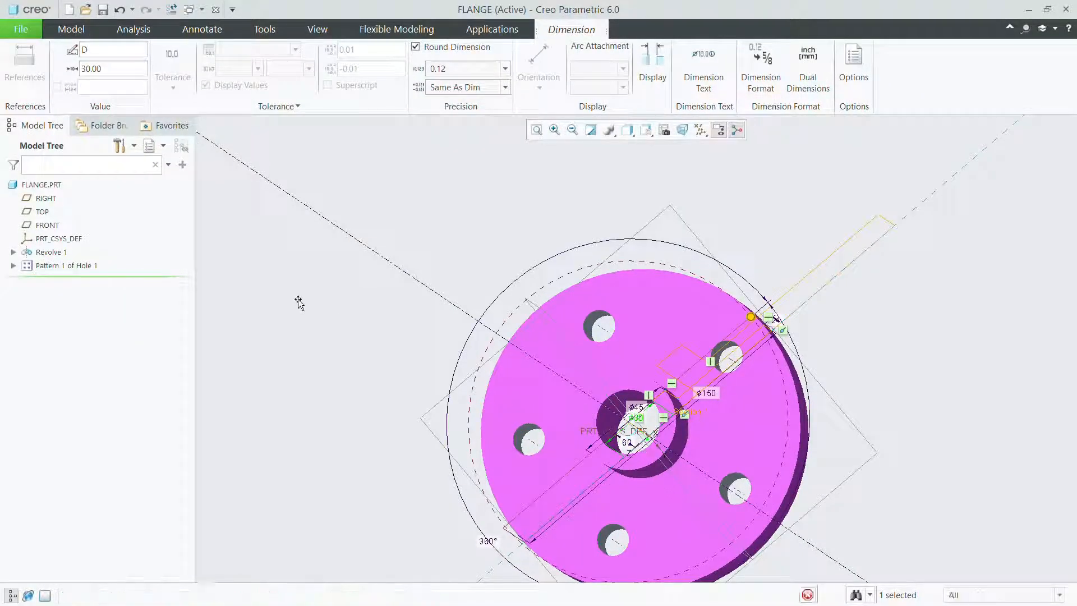
scroll(391, 338, down, 1)
scroll(392, 339, up, 2)
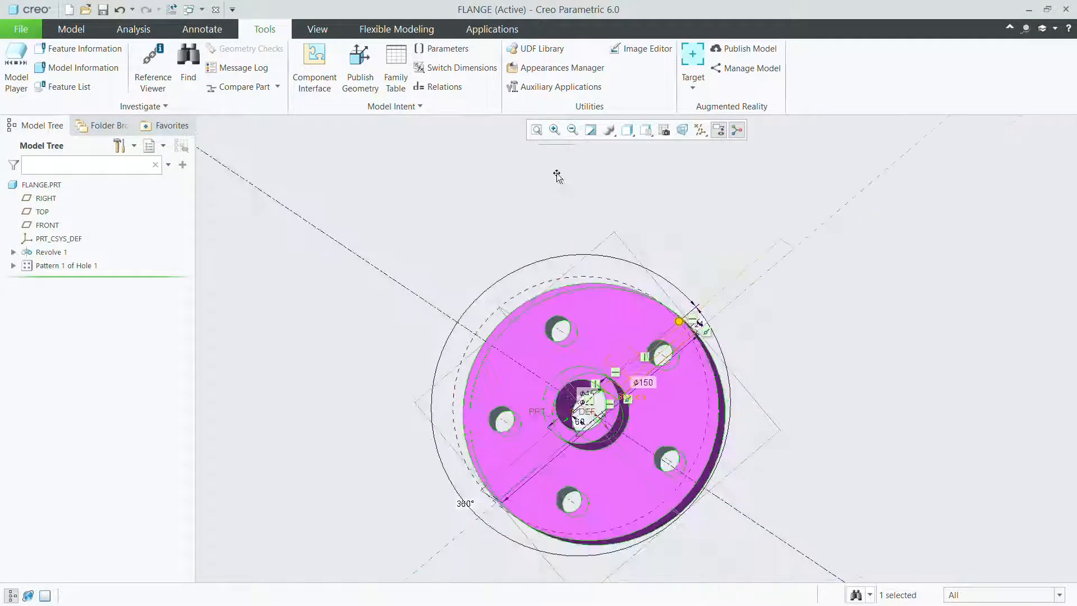
key(ctrl+z)
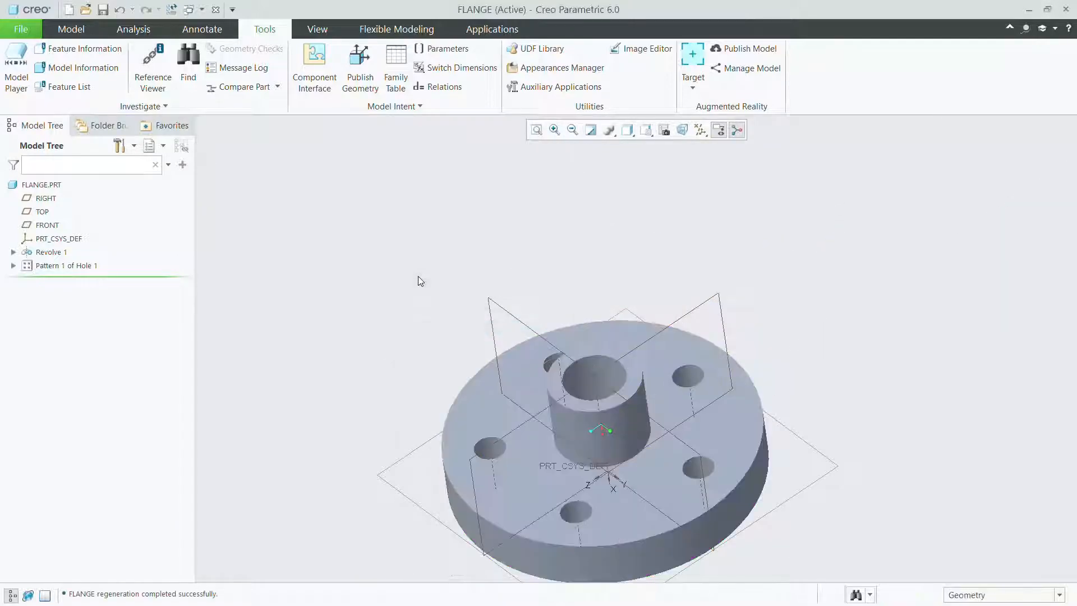
Set the flange's bore diameter D to 70
scroll(591, 439, down, 2)
double_click(594, 404)
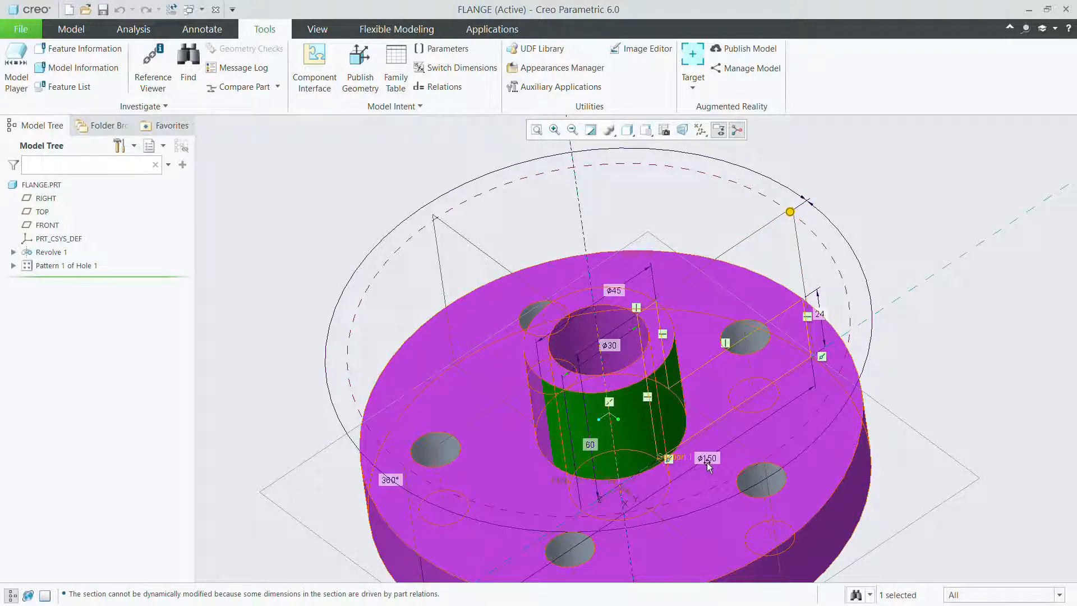
middle_drag(705, 464, 701, 422)
double_click(607, 333)
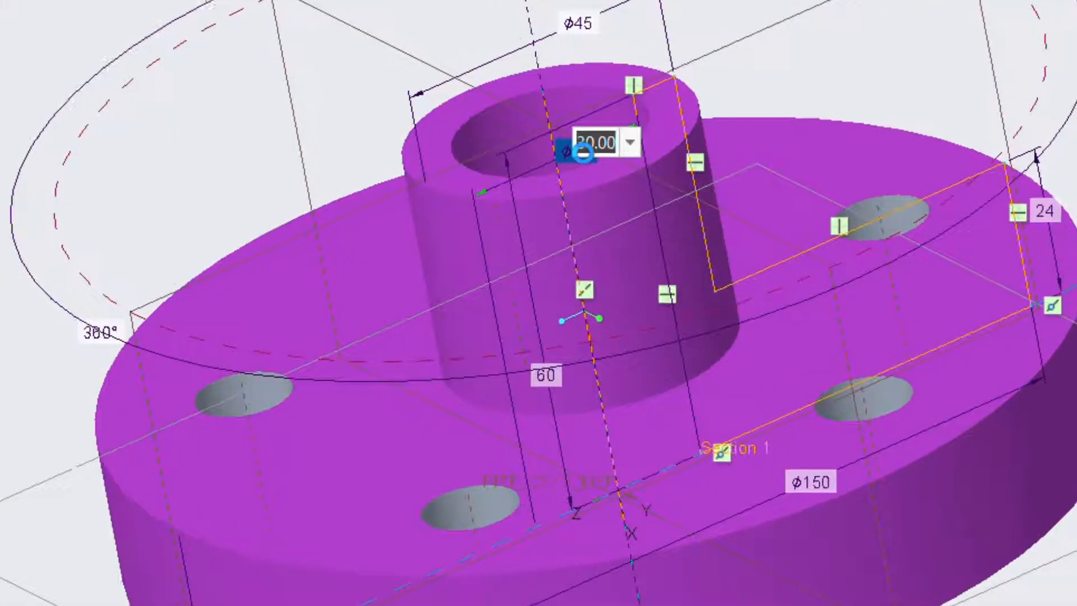
text(70)
key(Return)
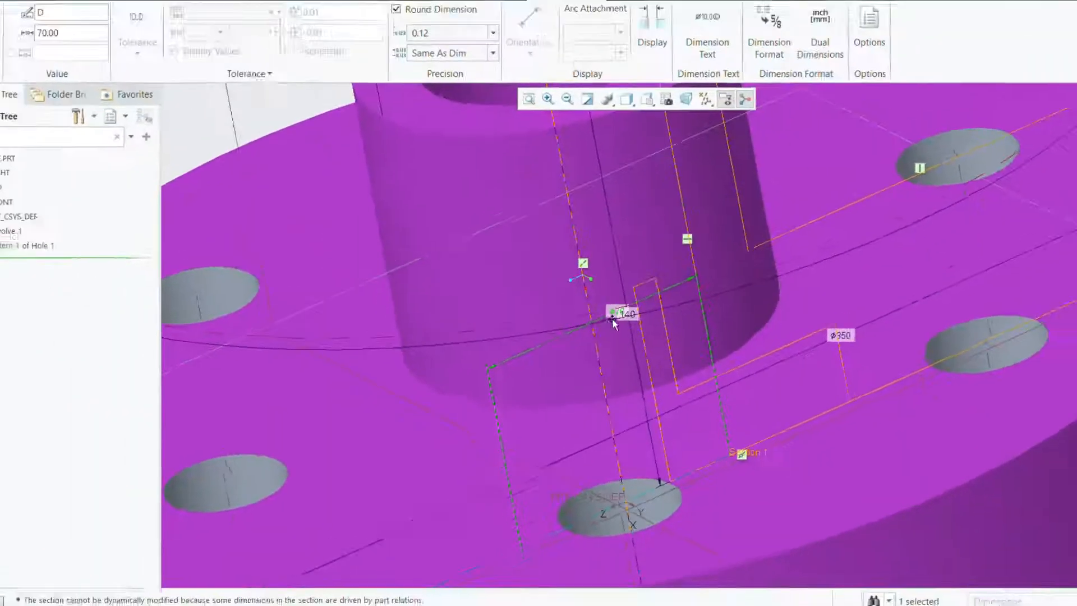
Examine the flange's bolt hole pattern from several angles, leave dimension editing and regenerate the part
middle_drag(657, 389, 661, 441)
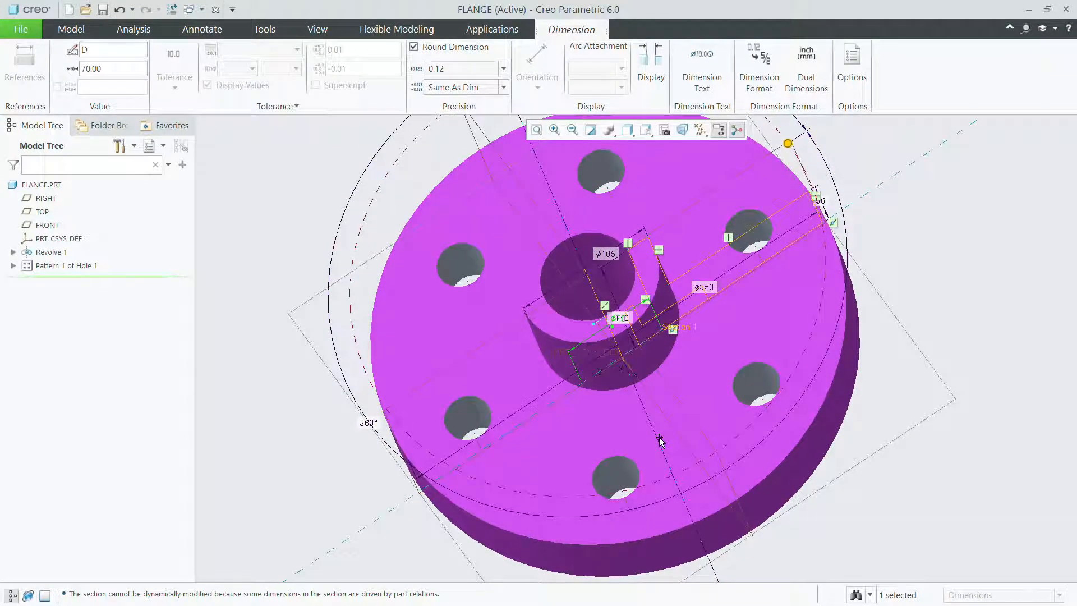
scroll(566, 396, up, 2)
middle_drag(566, 396, 524, 397)
scroll(527, 330, down, 3)
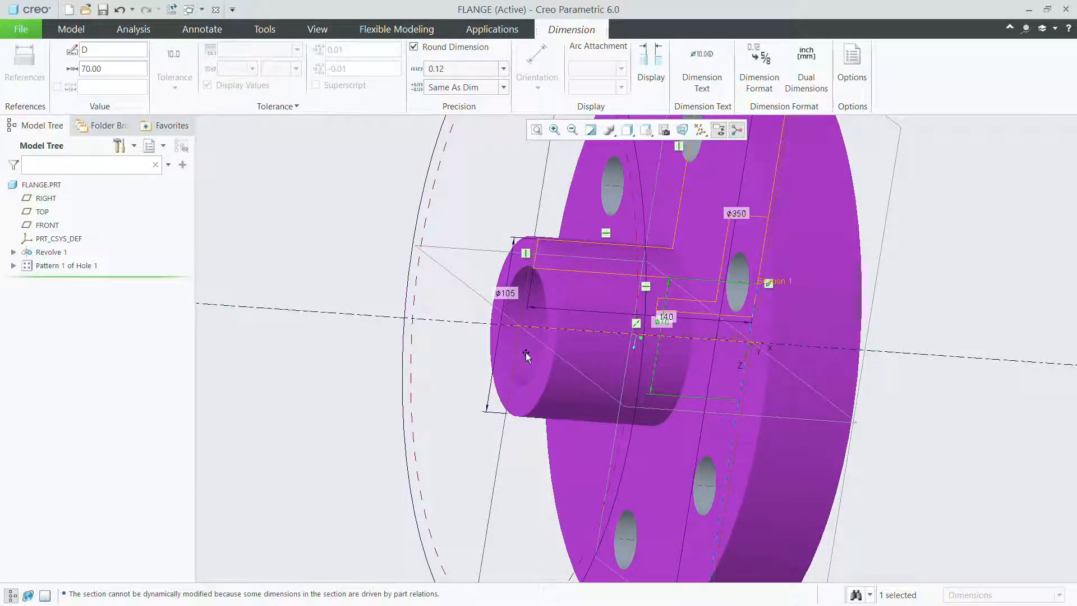
middle_drag(814, 261, 784, 340)
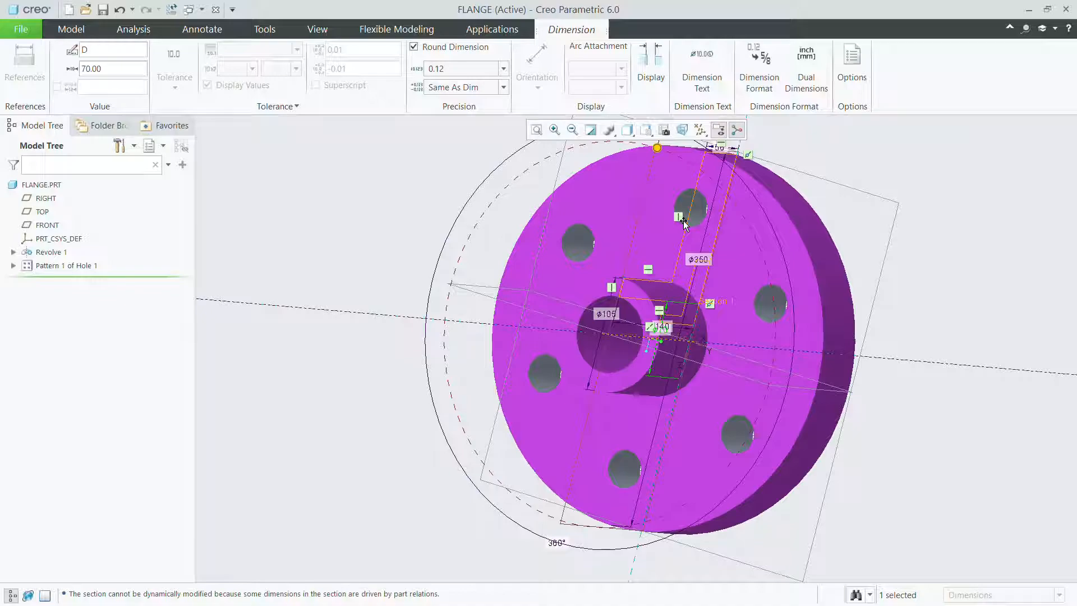
click(344, 216)
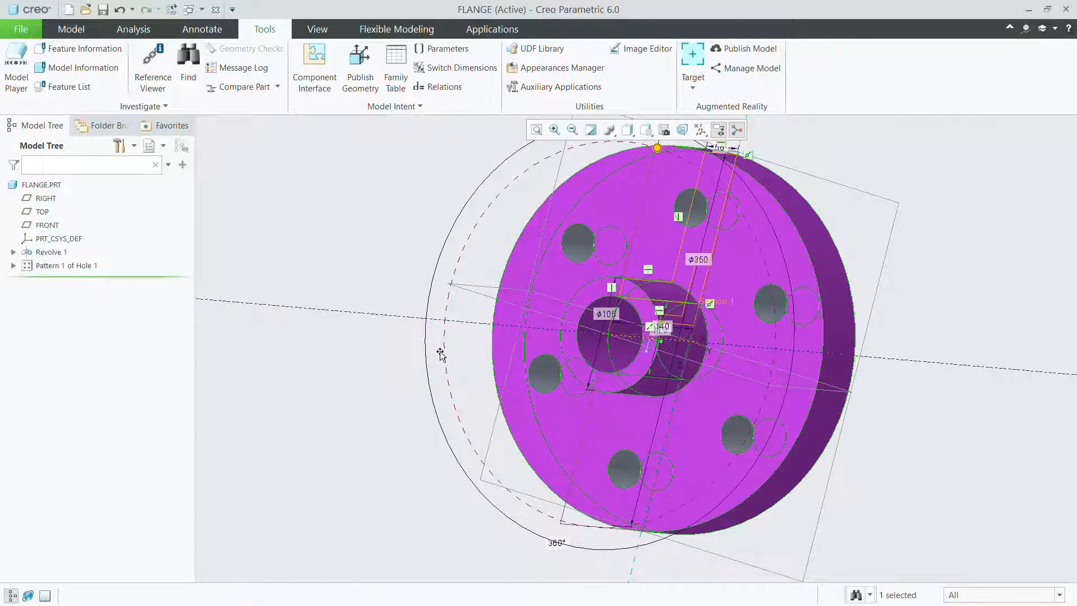
scroll(439, 341, up, 1)
click(440, 331)
scroll(645, 331, down, 2)
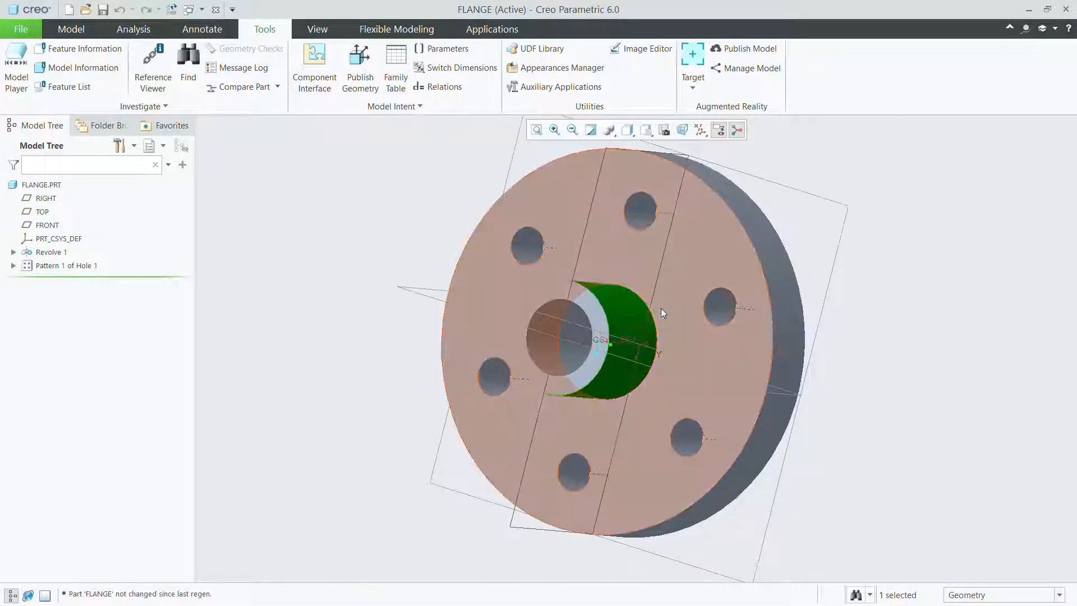
Edit the flange's relations so that p16=4 applies under the condition D<=50
middle_drag(669, 279, 665, 250)
click(437, 87)
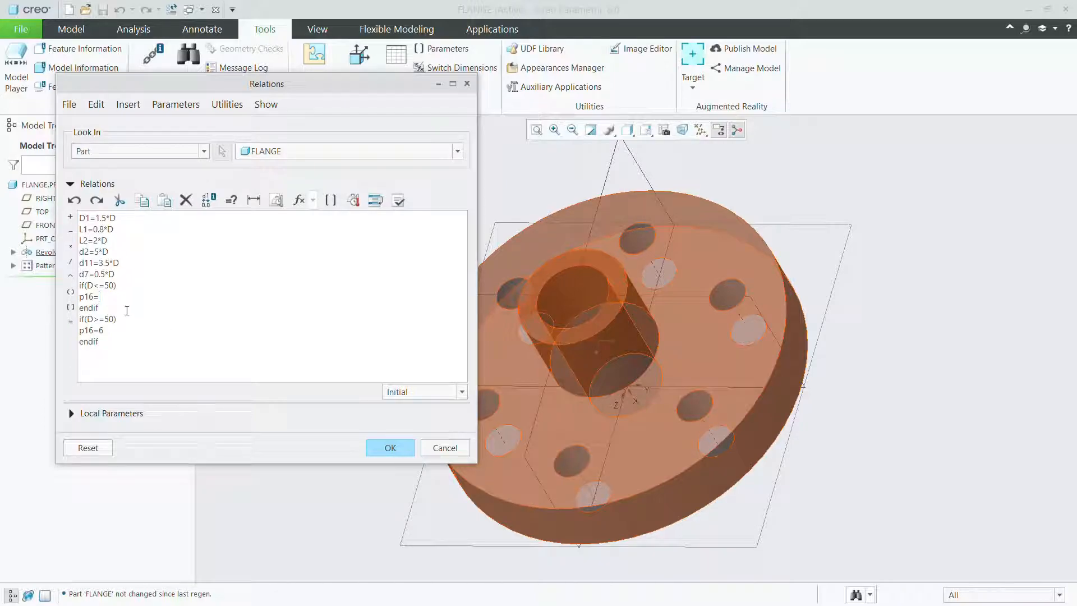
text(4)
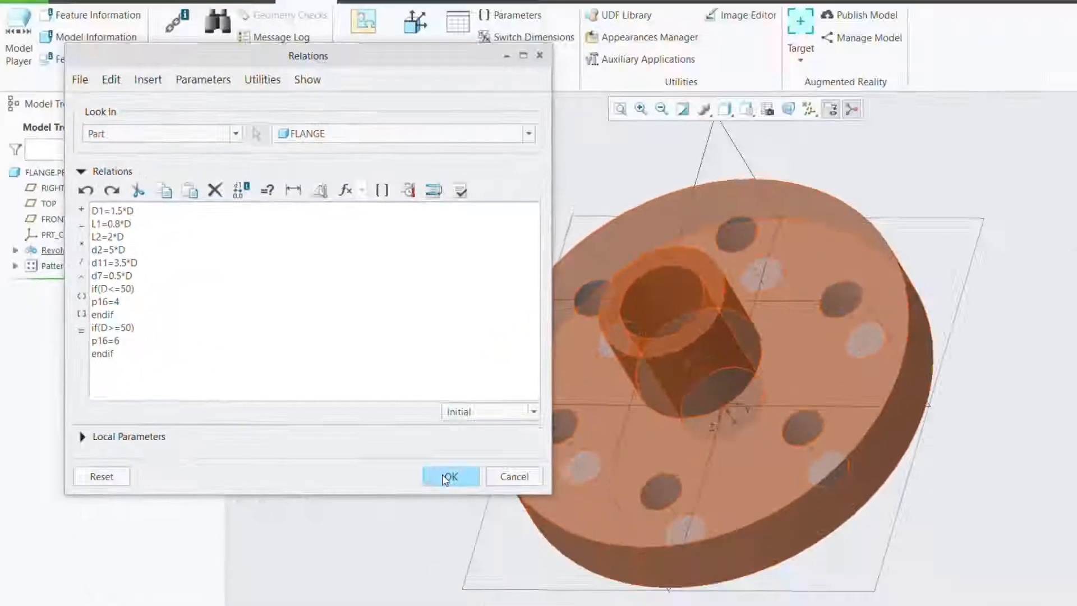
click(448, 477)
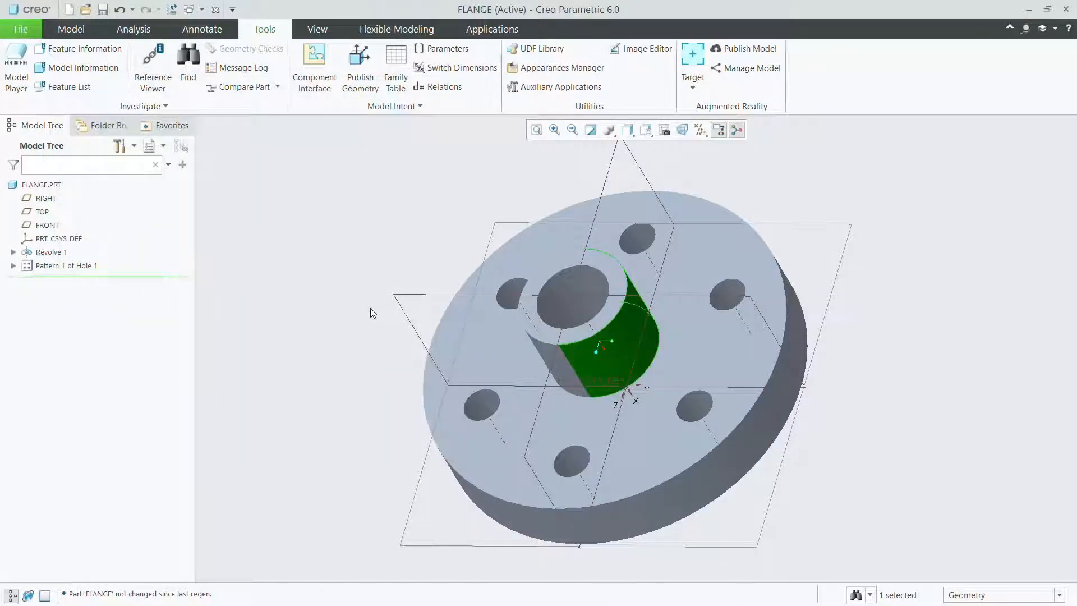
Set the bore diameter D to 30 and regenerate the flange with the edited relation
middle_drag(368, 313, 442, 151)
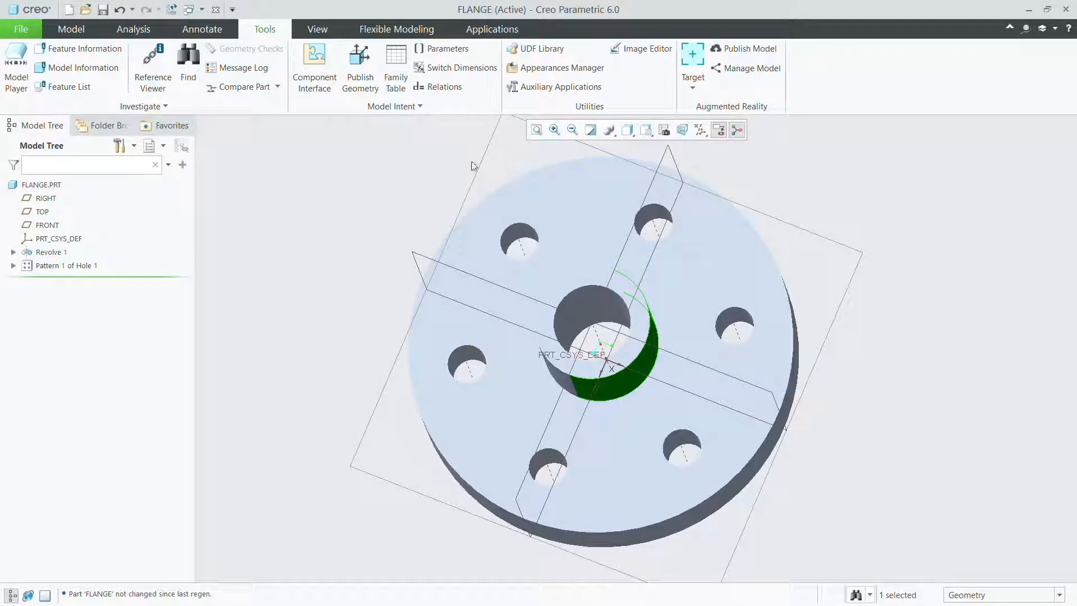
double_click(573, 303)
middle_drag(576, 332, 577, 302)
scroll(589, 325, up, 8)
double_click(618, 343)
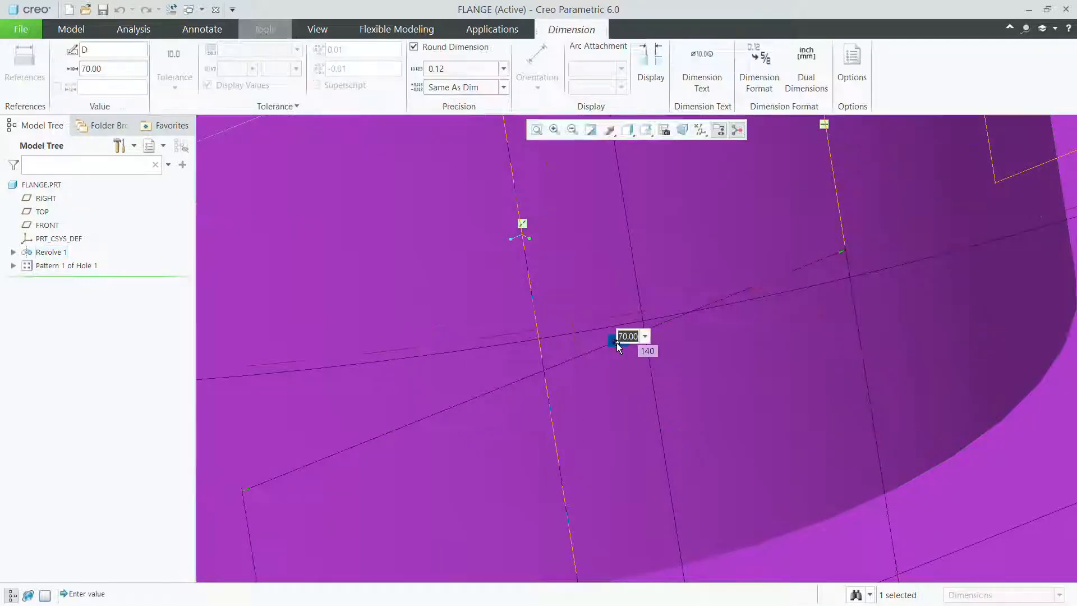
text(30)
key(Return)
scroll(617, 342, down, 8)
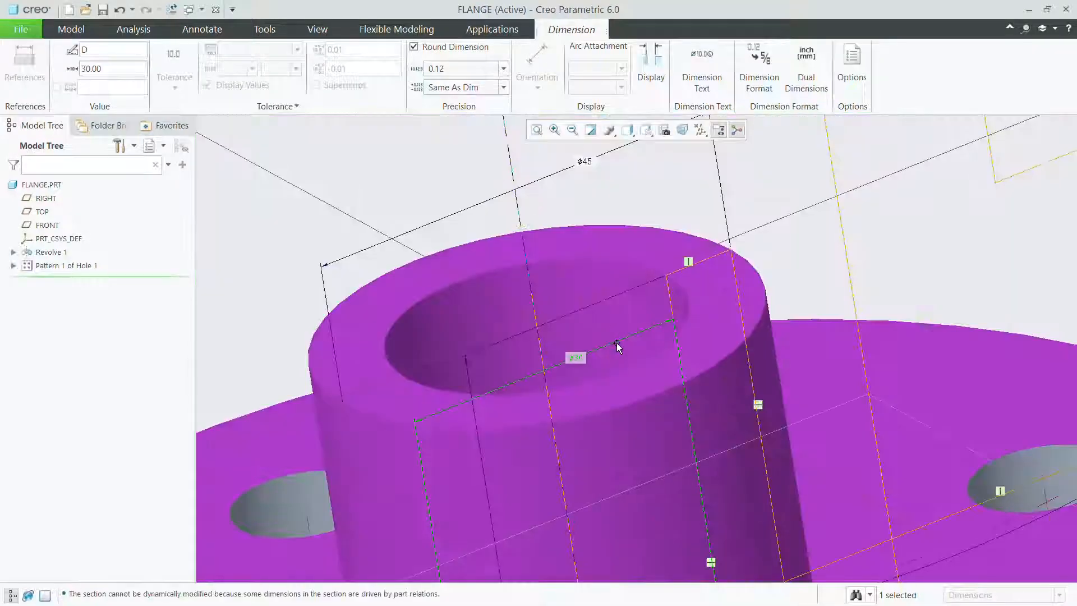
middle_drag(619, 383, 627, 405)
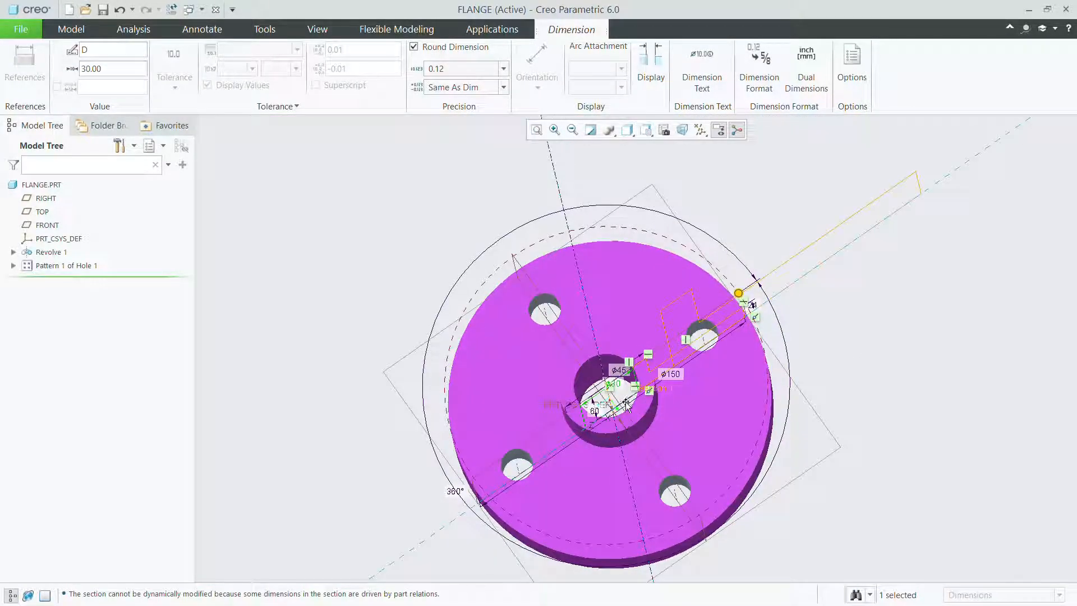
key(ctrl+g)
Change the model's display style to shading with edges
middle_drag(699, 473, 698, 453)
scroll(698, 453, down, 3)
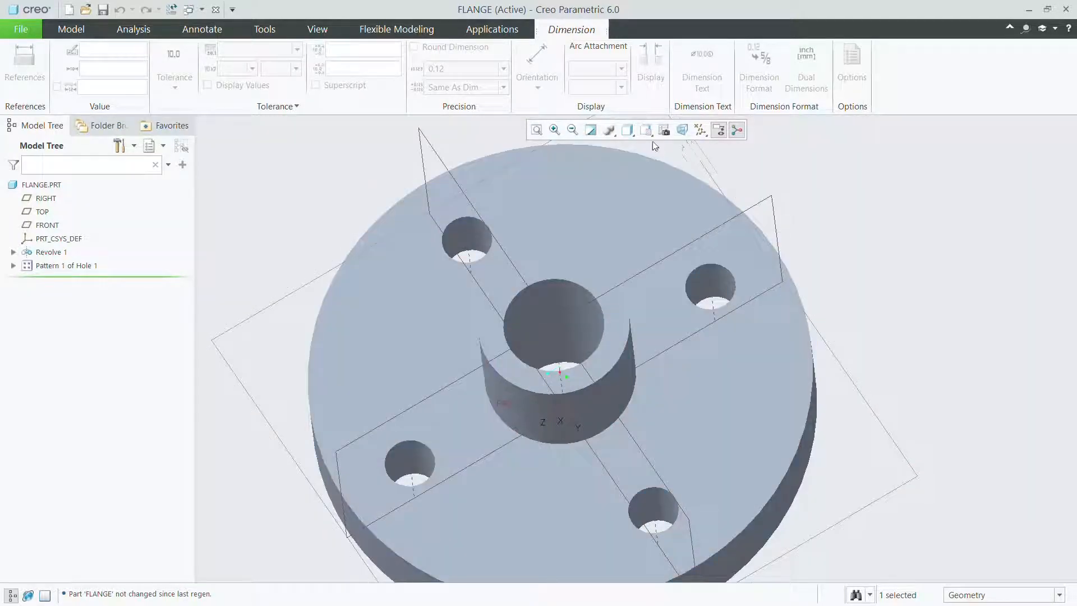
click(627, 130)
click(673, 158)
scroll(698, 376, up, 2)
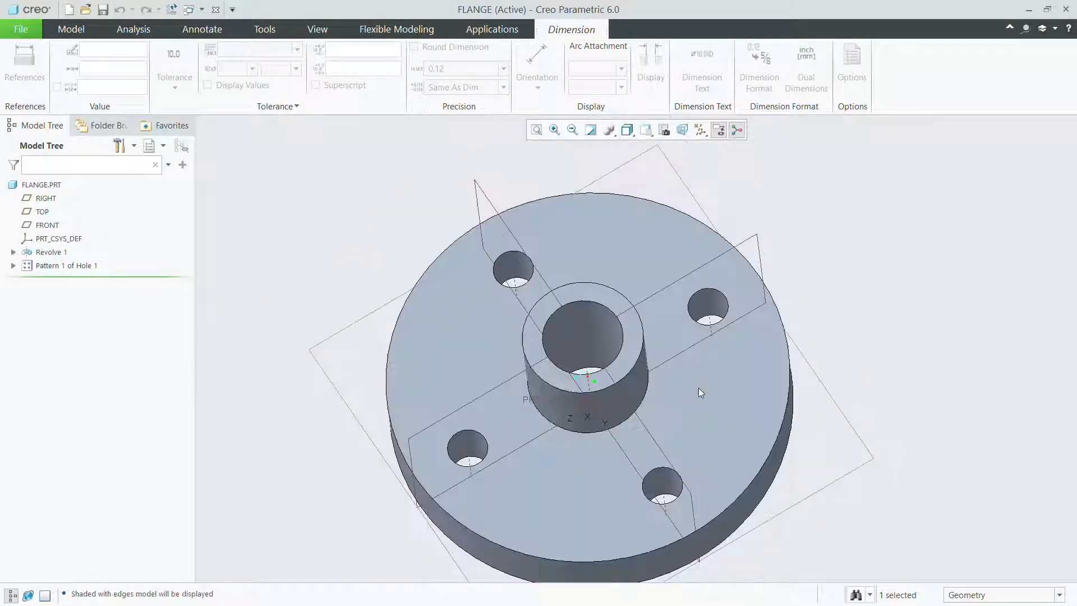
Close the flange part and erase all objects that are not displayed from the session
click(364, 169)
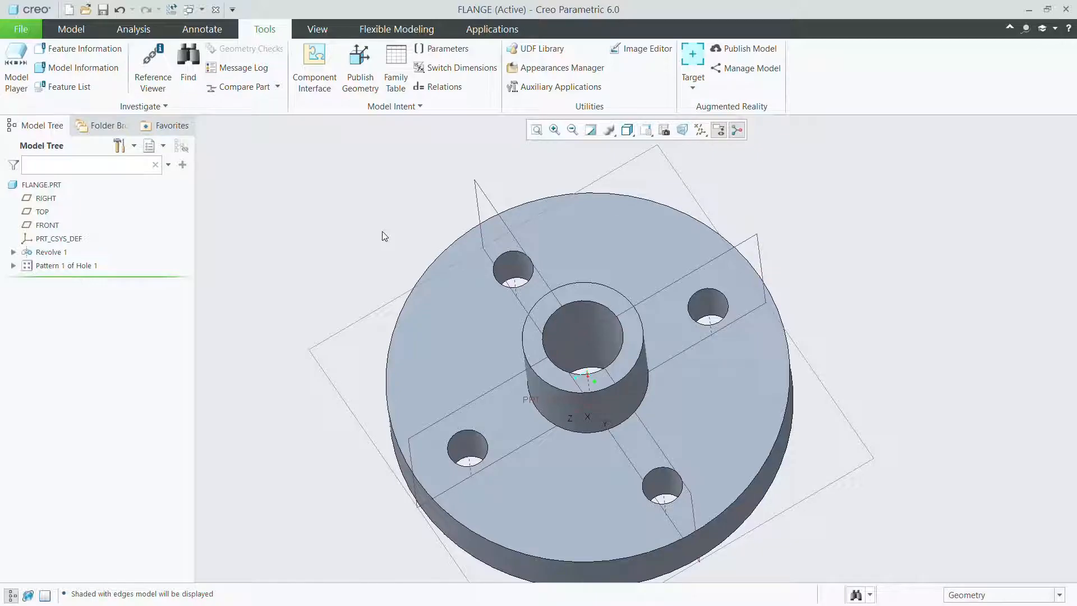
click(215, 10)
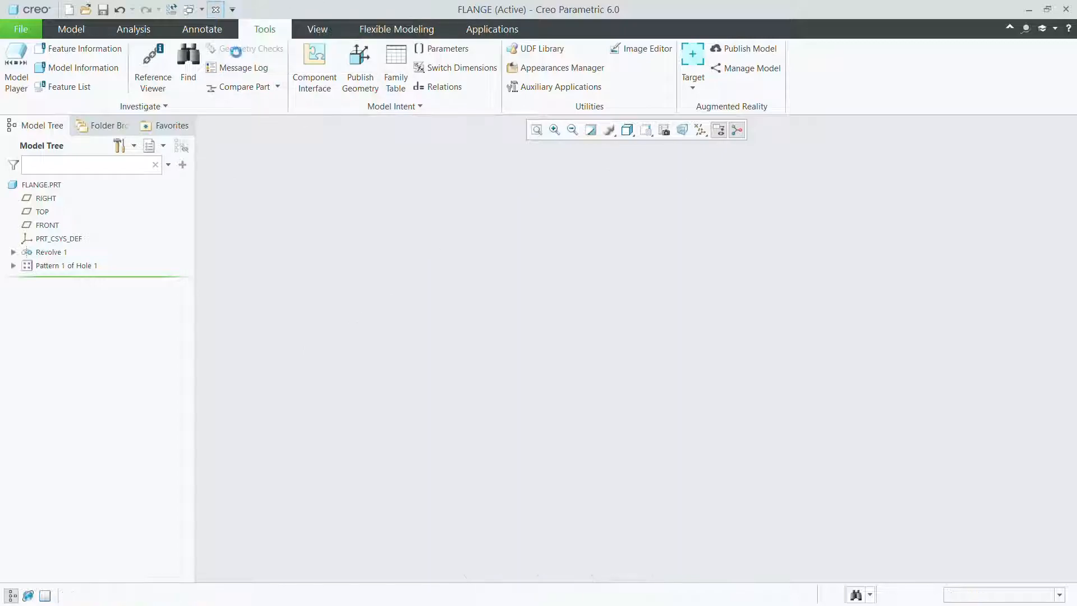
key(Return)
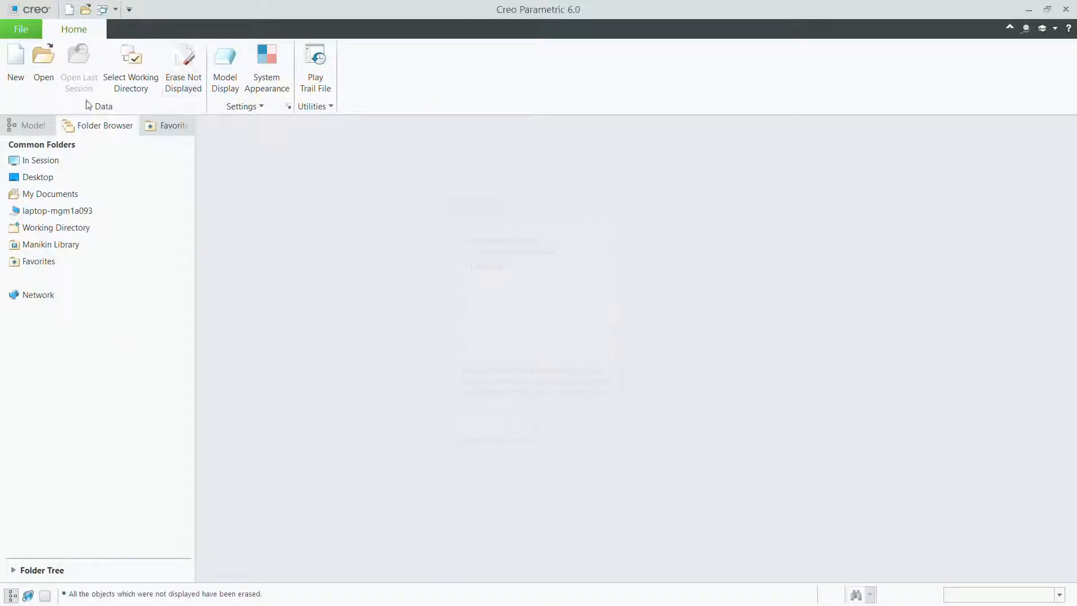
Create a new assembly without the default template, based on the mmns_asm_design template
click(16, 64)
click(459, 261)
click(402, 415)
click(620, 449)
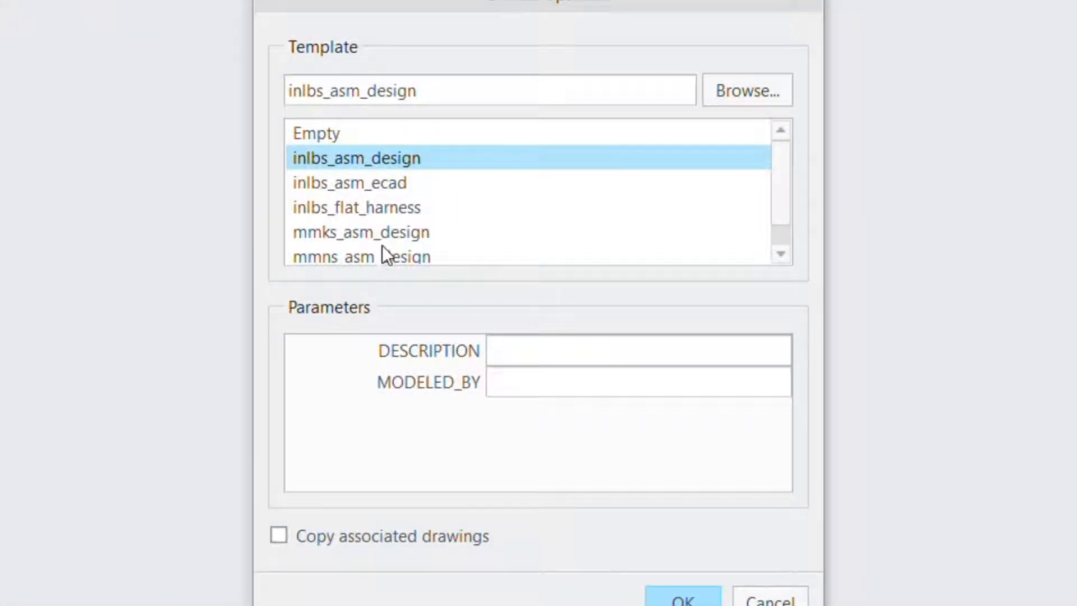
click(395, 257)
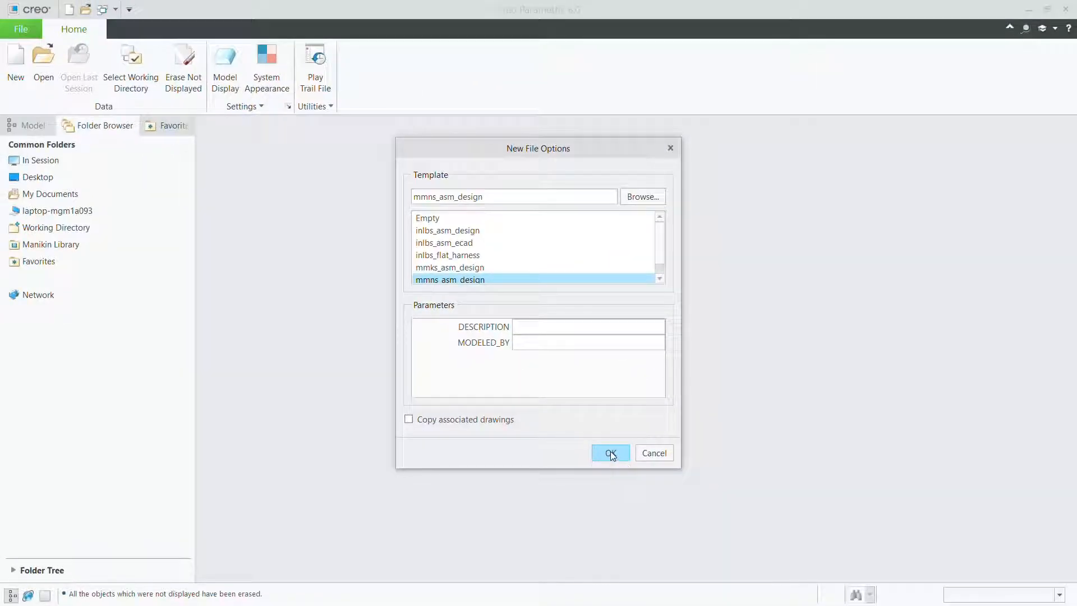
click(610, 452)
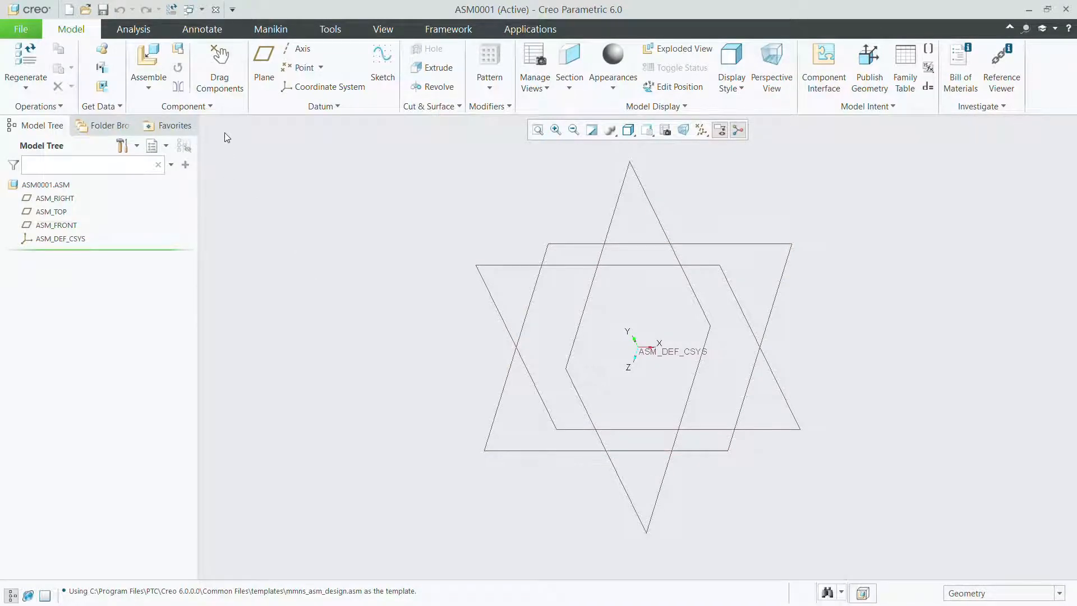
Assemble shaft.prt as the first component and fix it with the Default constraint
click(157, 63)
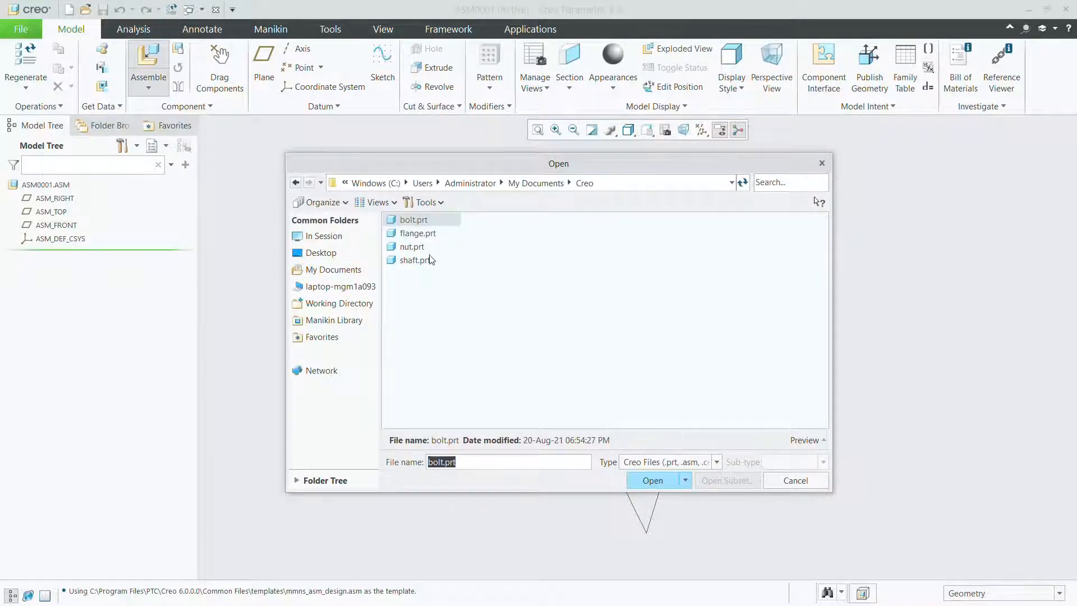
click(426, 261)
click(651, 481)
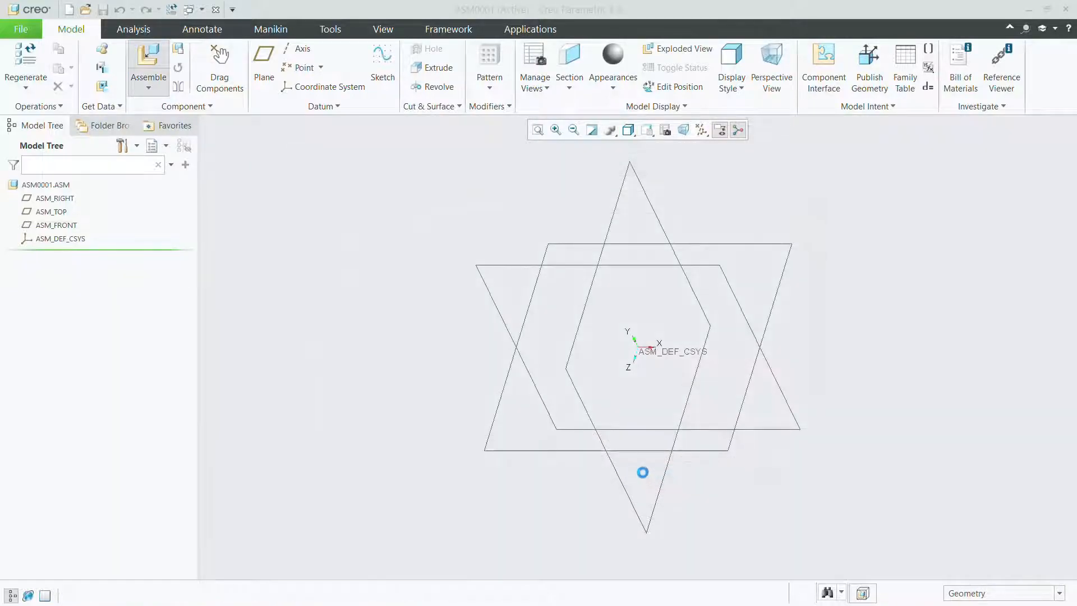
click(235, 74)
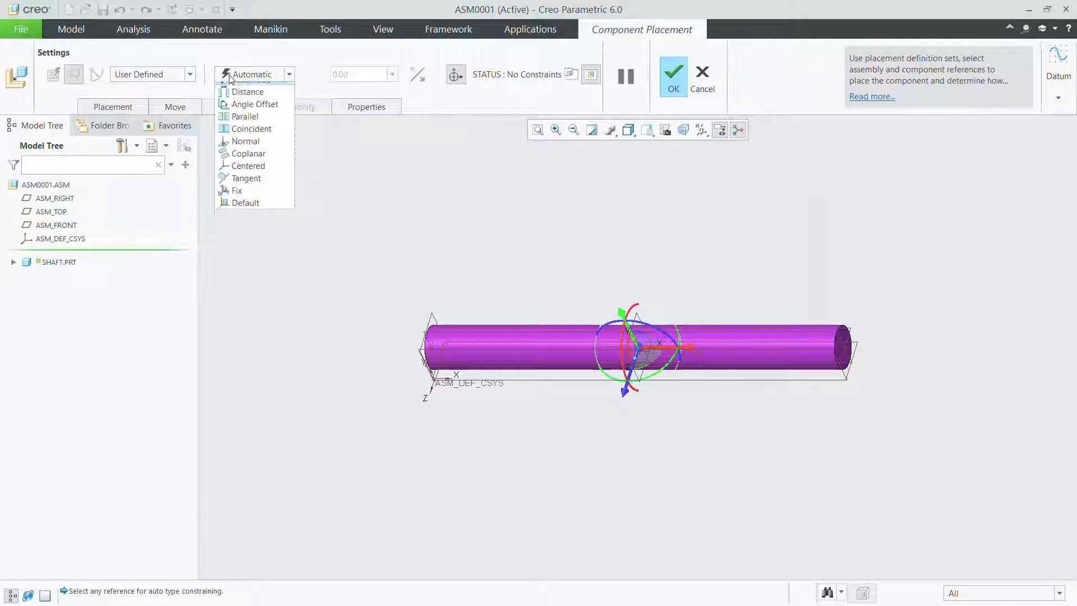
click(258, 211)
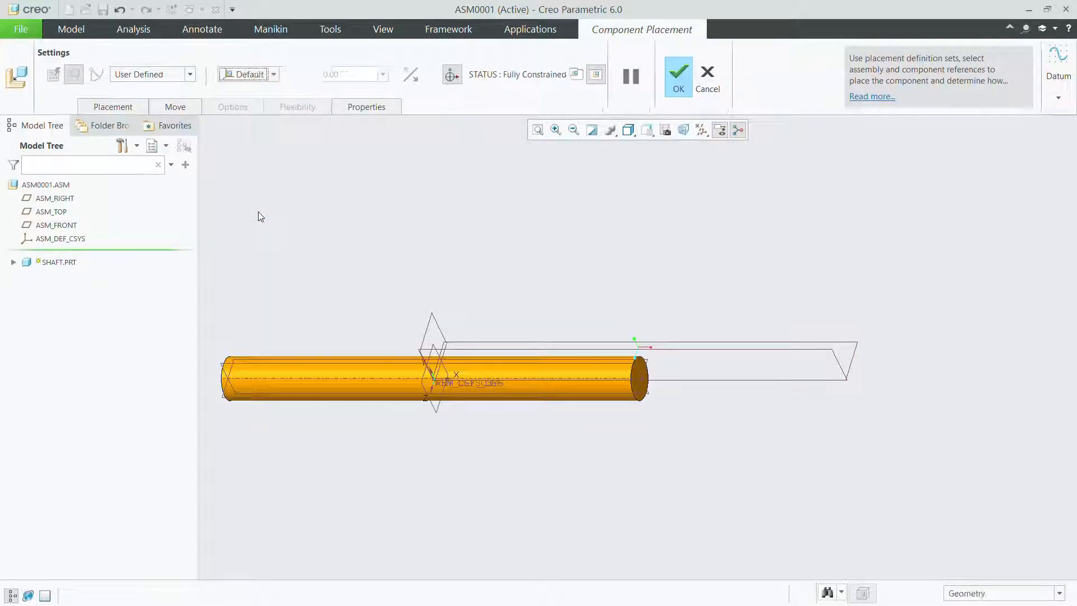
middle_click(357, 248)
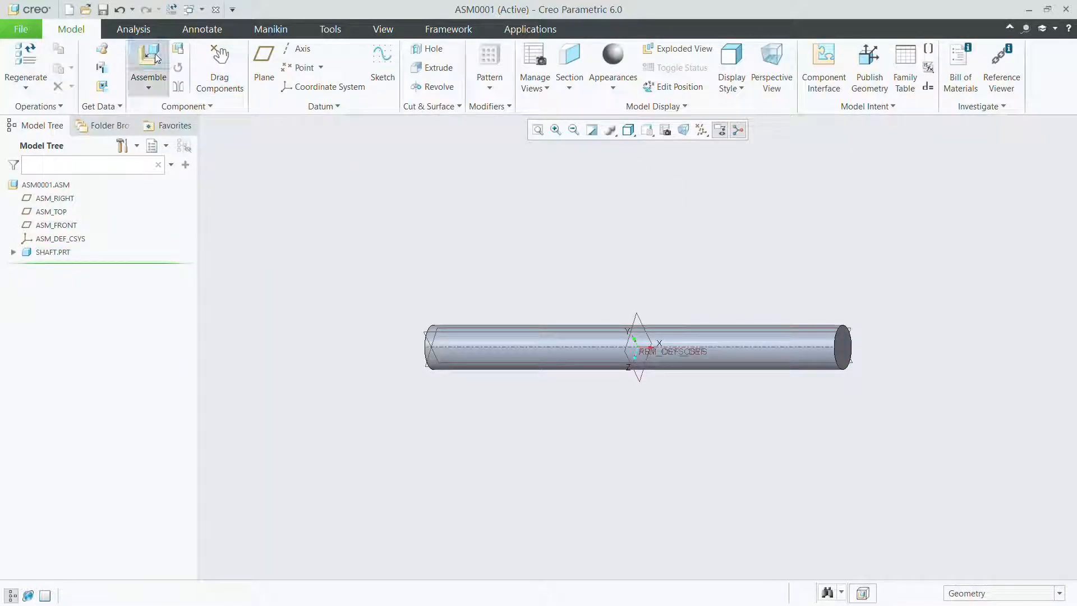
Bring flange.prt into the assembly as the second component
click(155, 56)
click(418, 233)
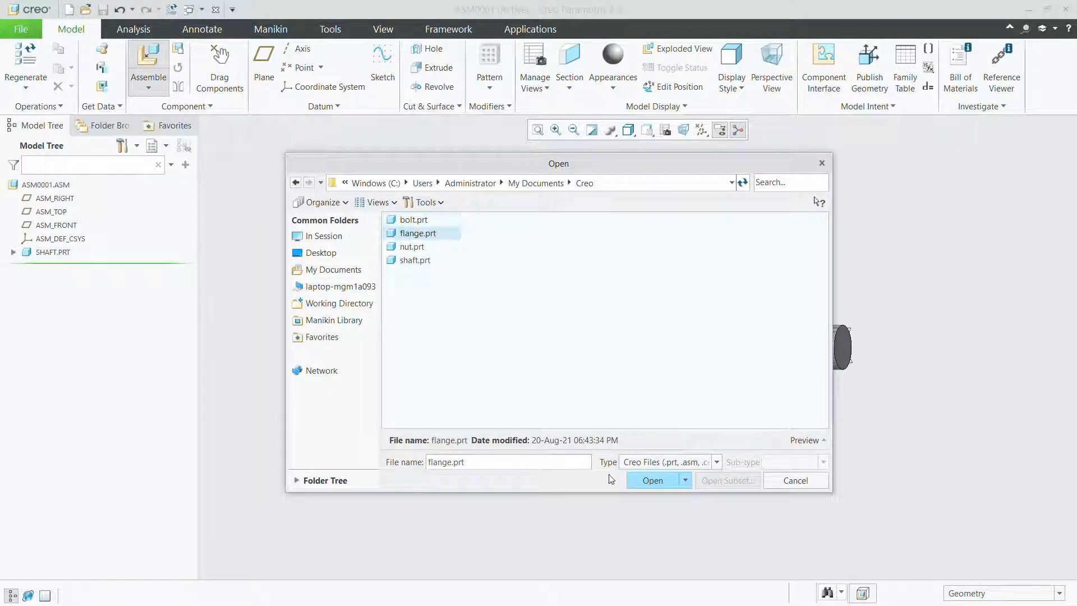
click(633, 482)
middle_drag(634, 455, 616, 418)
Constrain the flange's bore surface coincident with the cylindrical surface of the shaft
click(113, 106)
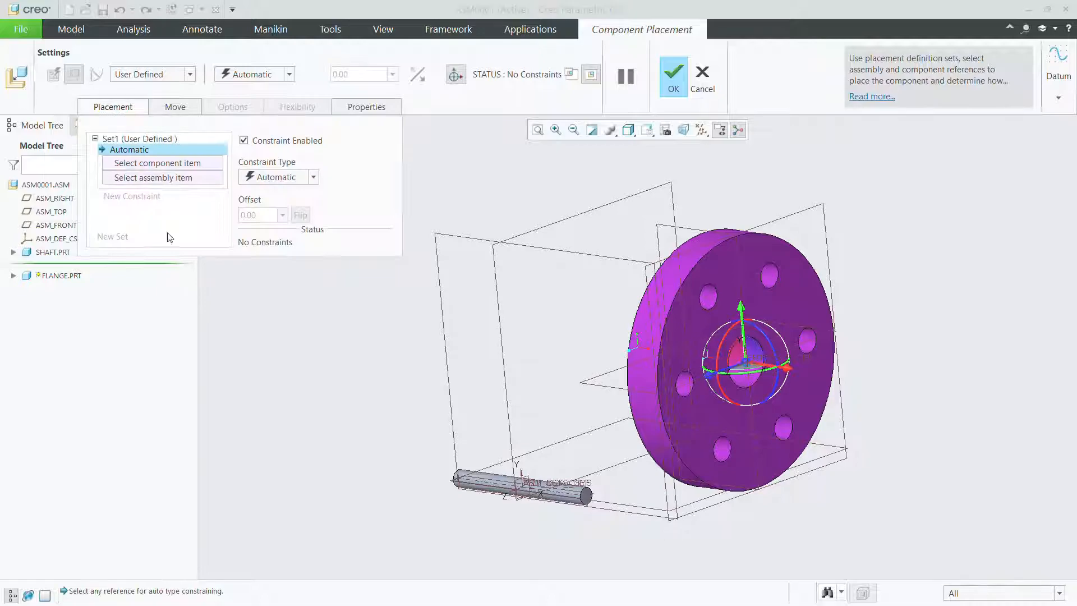
scroll(768, 418, down, 3)
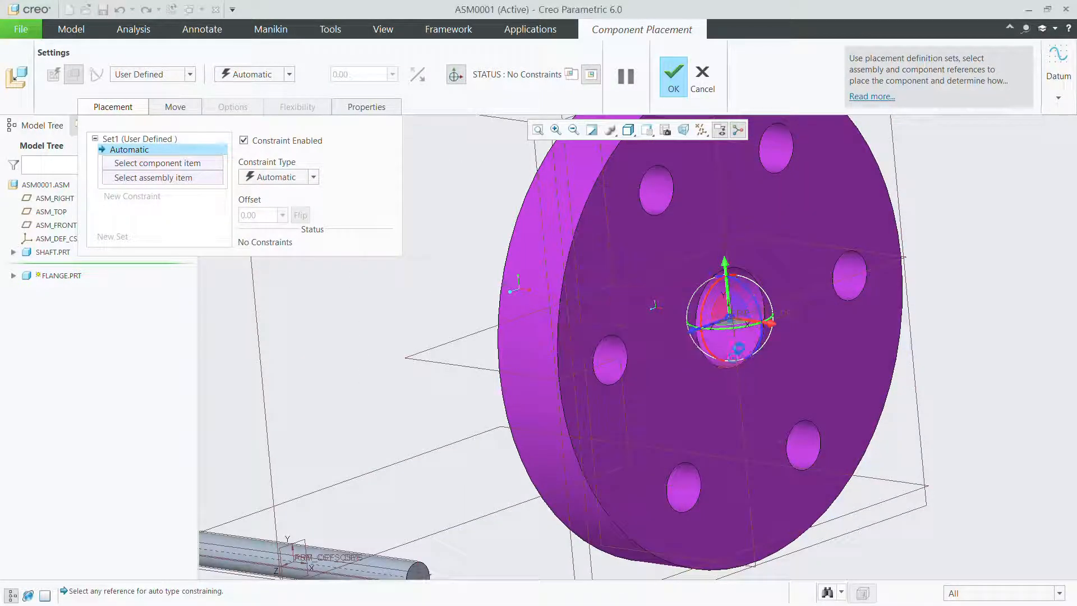
click(733, 350)
scroll(708, 384, up, 1)
scroll(466, 493, up, 2)
scroll(469, 499, down, 4)
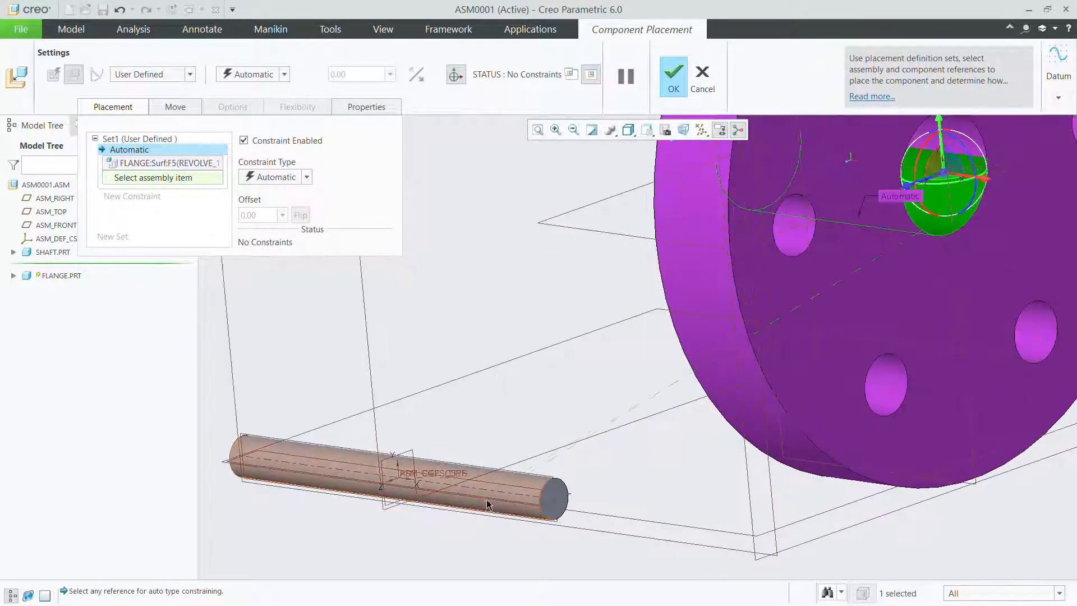
click(487, 504)
scroll(587, 395, up, 2)
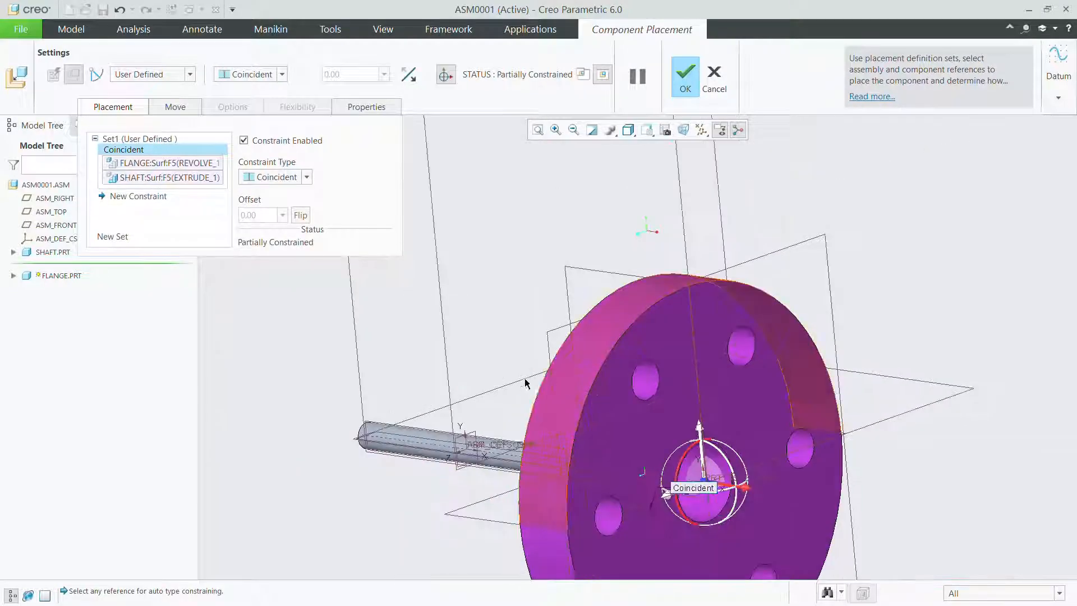
Add a Coincident constraint between the flange's flat face and the shaft's RIGHT datum plane, and accept the placement
click(139, 196)
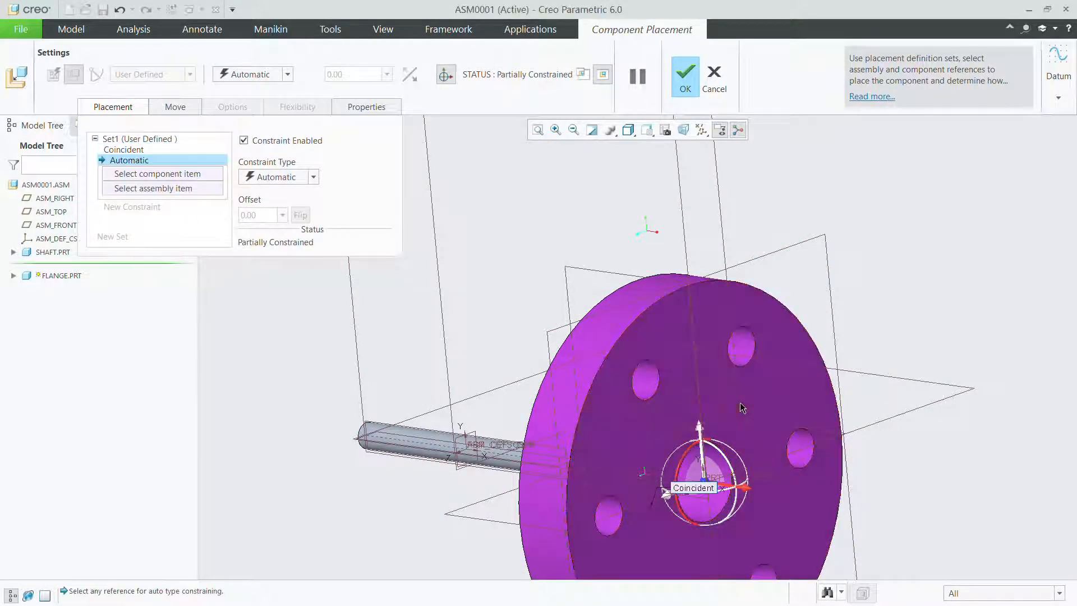
click(739, 403)
scroll(721, 431, up, 2)
middle_drag(721, 433, 689, 428)
scroll(540, 438, down, 4)
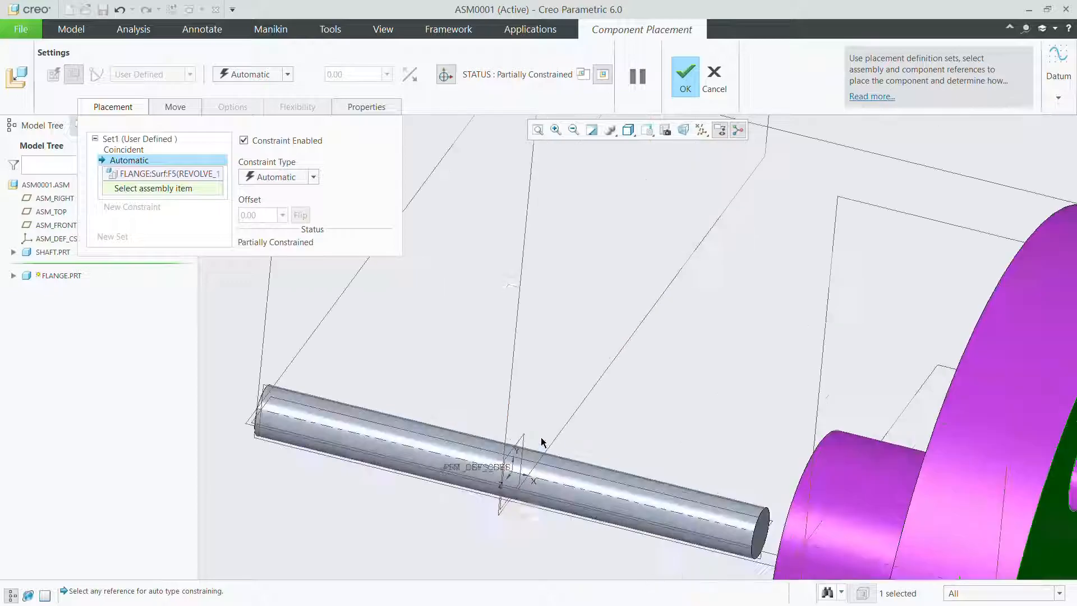
click(522, 438)
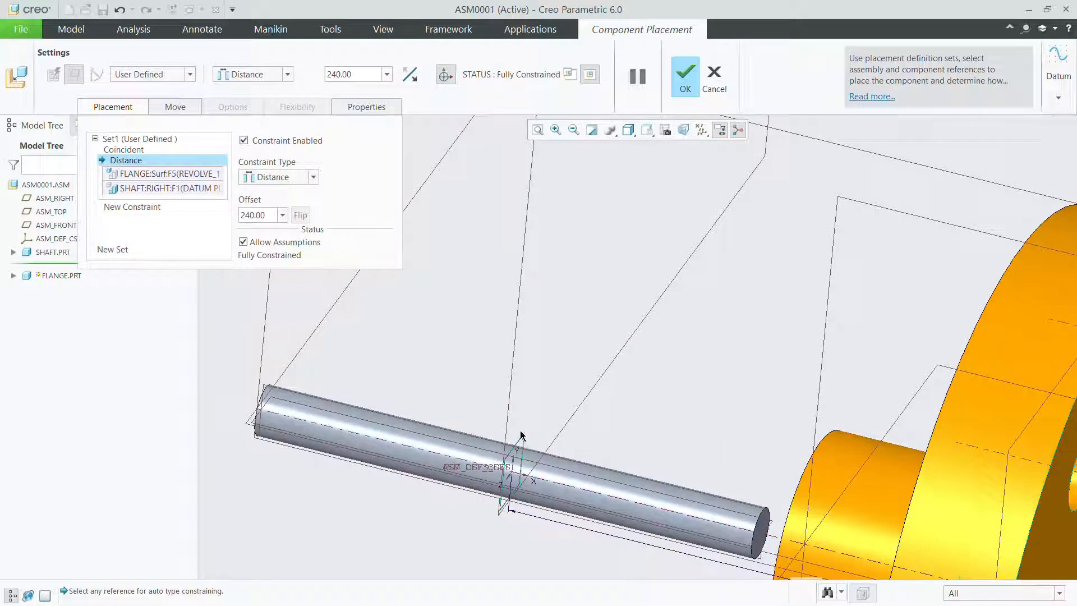
click(313, 177)
click(306, 226)
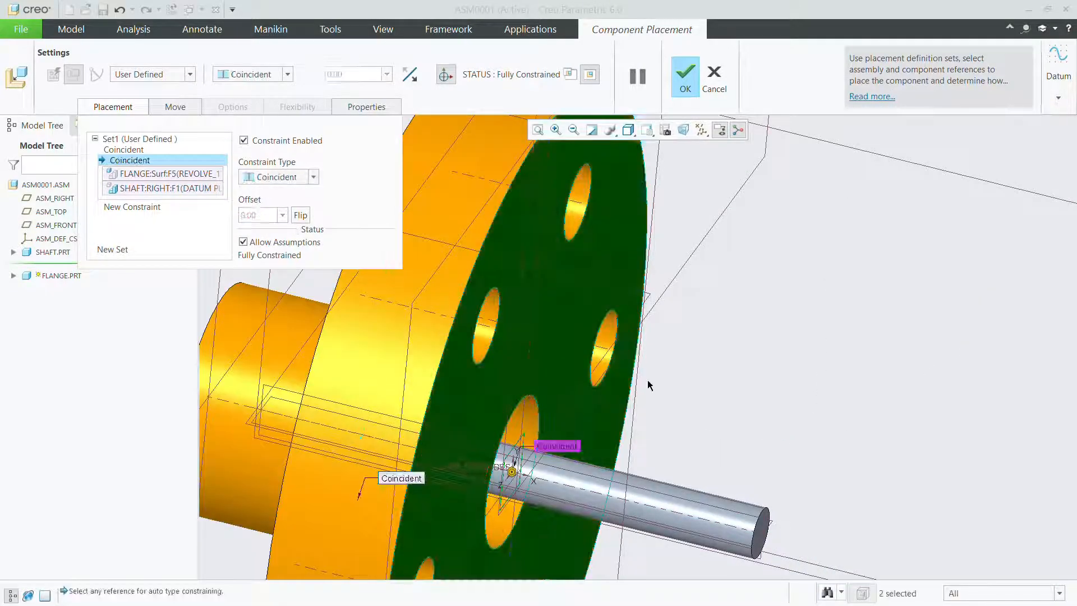
scroll(649, 385, up, 4)
click(684, 79)
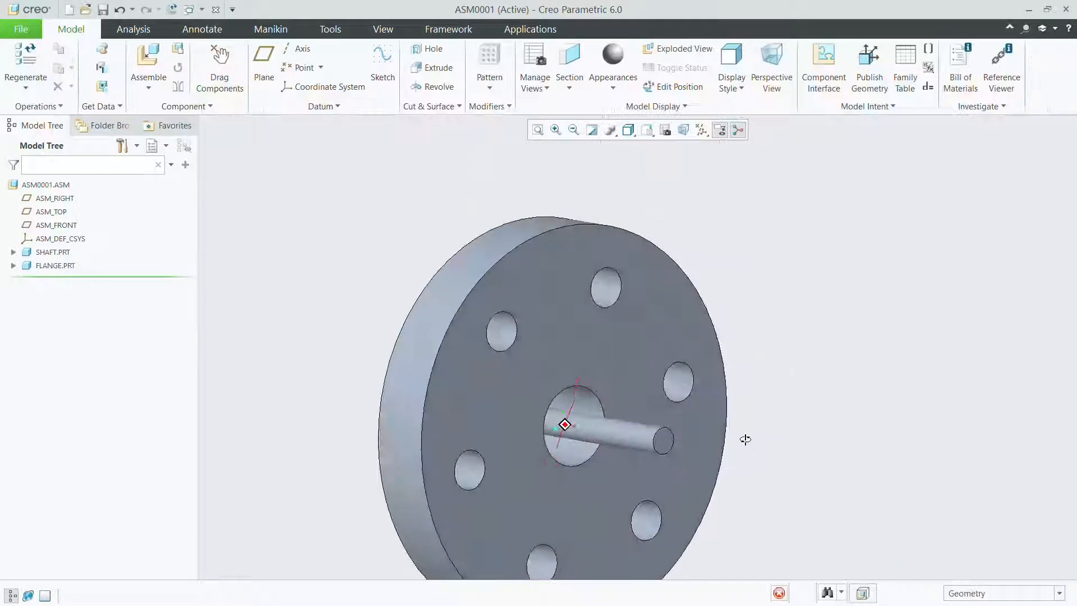
Open the assembly's relations and display the dimension symbols of the flange and the shaft
scroll(663, 391, down, 5)
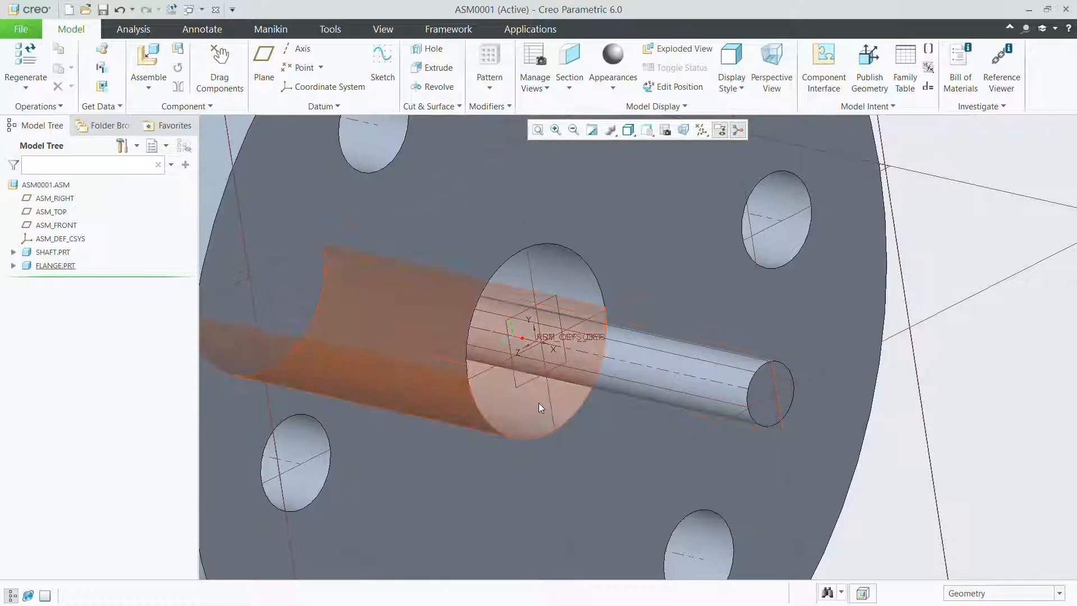
scroll(536, 422, up, 3)
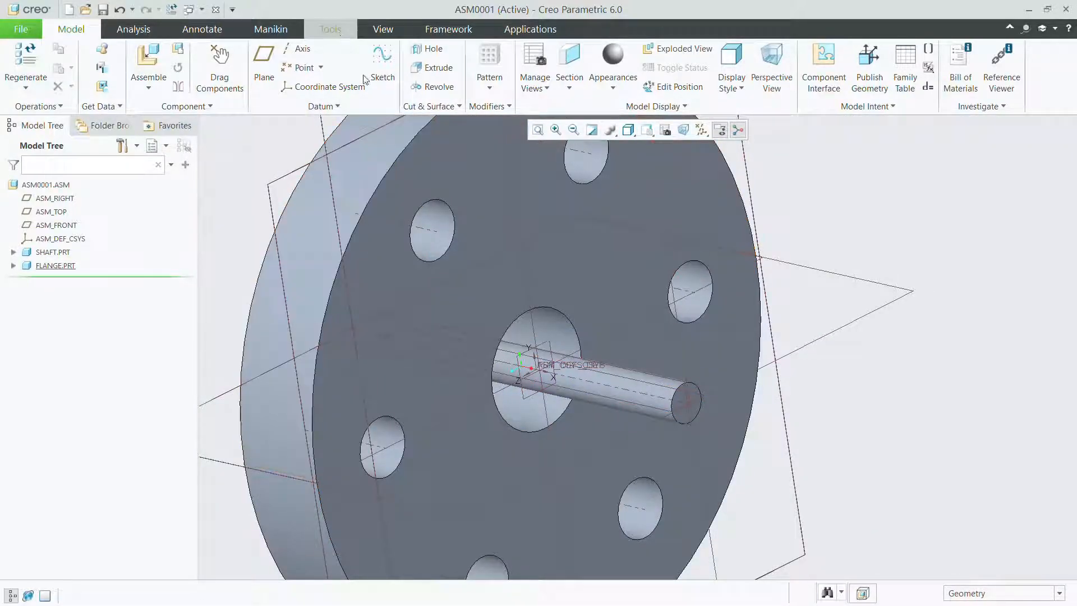
click(337, 30)
click(353, 88)
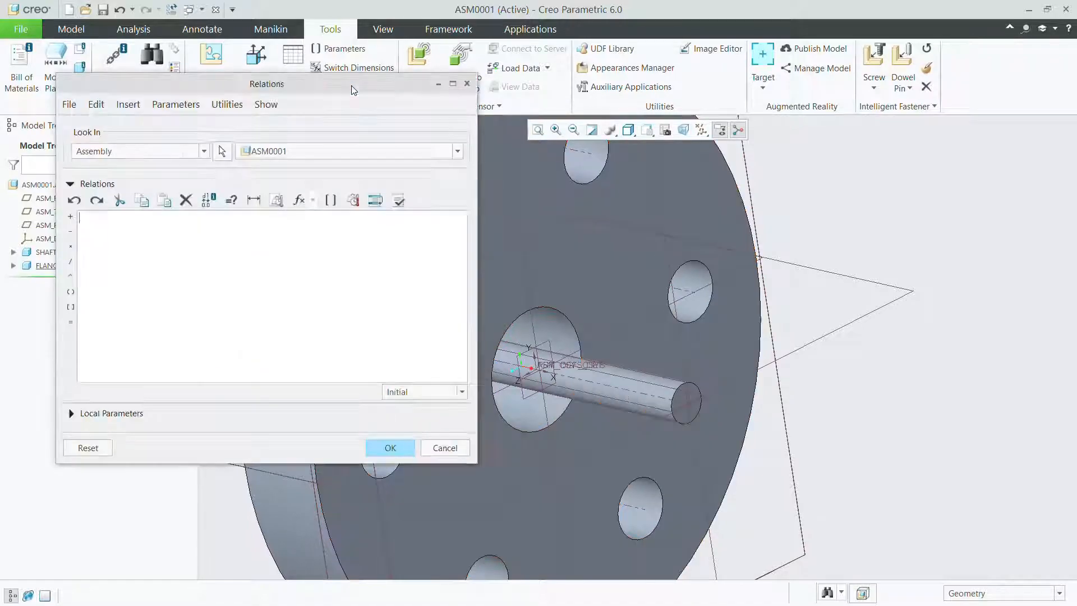
scroll(627, 334, down, 3)
click(627, 334)
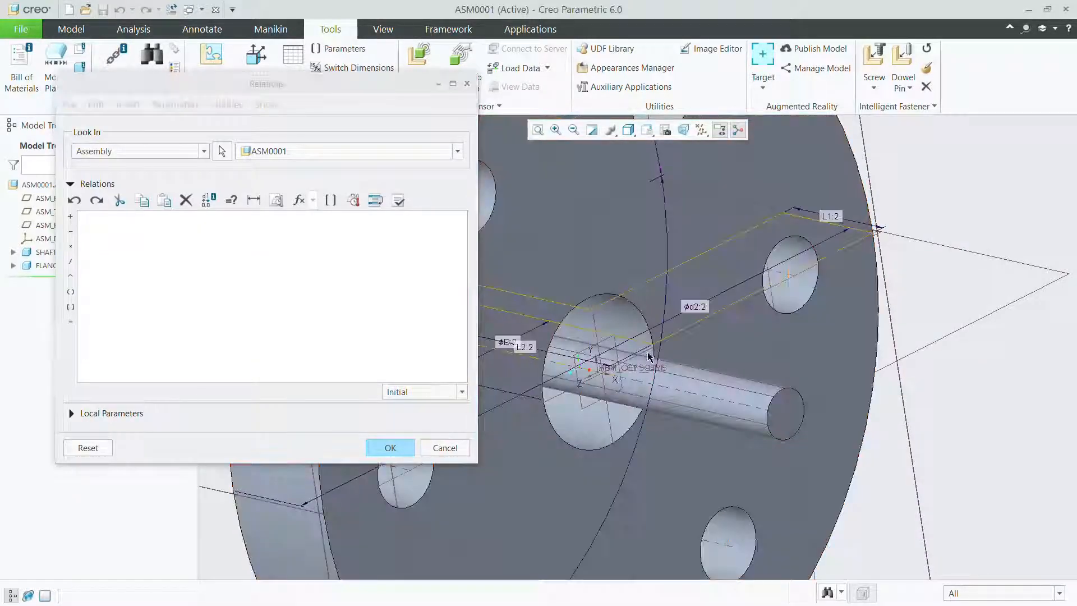
scroll(800, 424, up, 2)
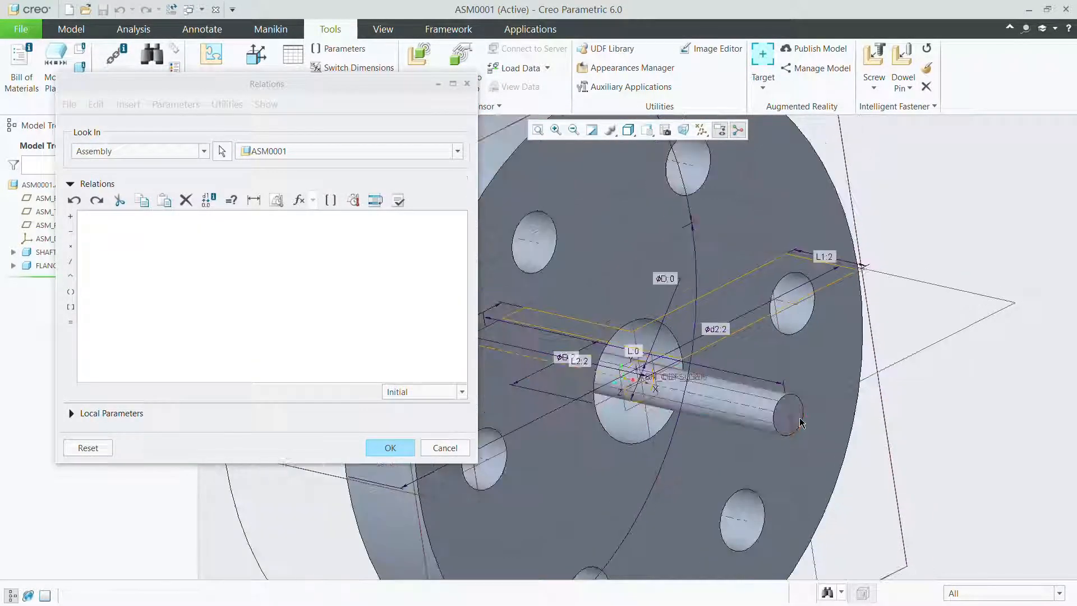
Enter an assembly relation that sets the flange bore diameter D:2 equal to the shaft diameter D:0, and apply it
mouse_move(719, 392)
middle_down()
mouse_move(725, 378)
mouse_move(718, 393)
middle_up()
scroll(620, 373, down, 3)
scroll(715, 393, up, 2)
scroll(595, 352, down, 4)
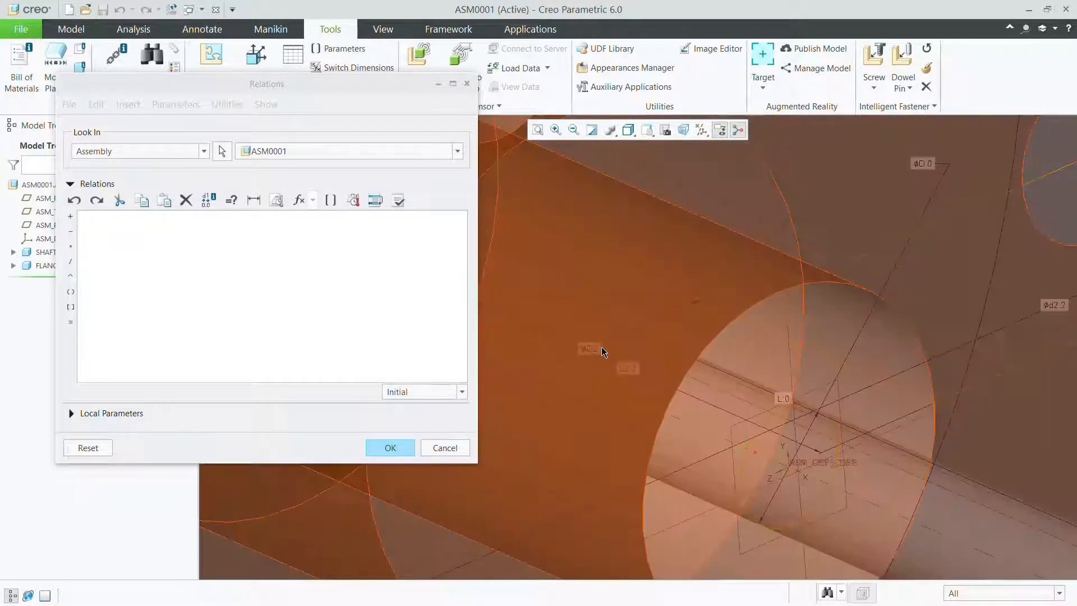
scroll(595, 351, up, 3)
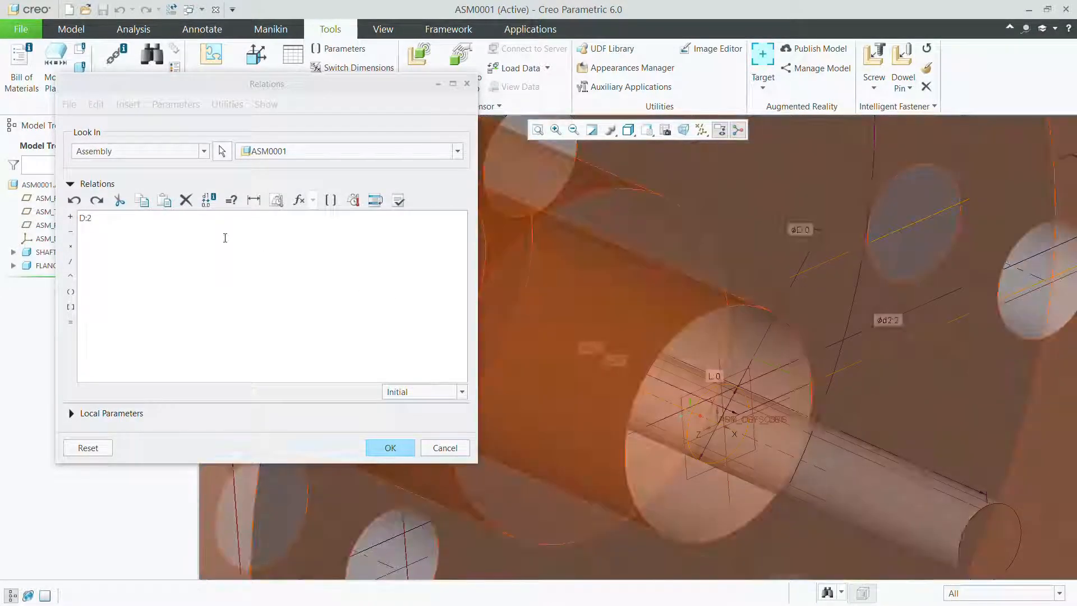
click(225, 238)
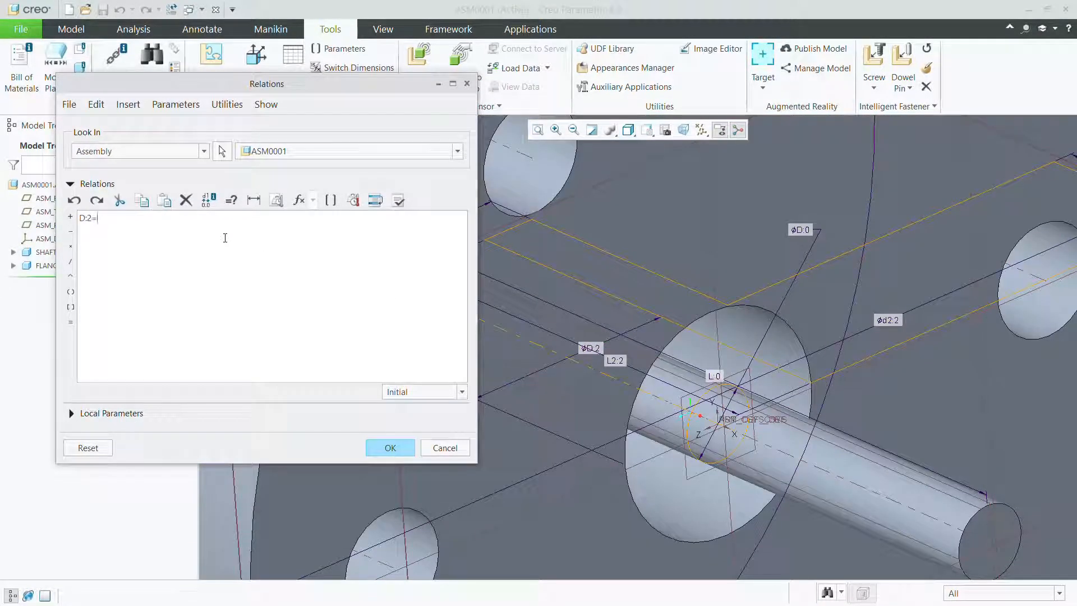
scroll(742, 415, up, 2)
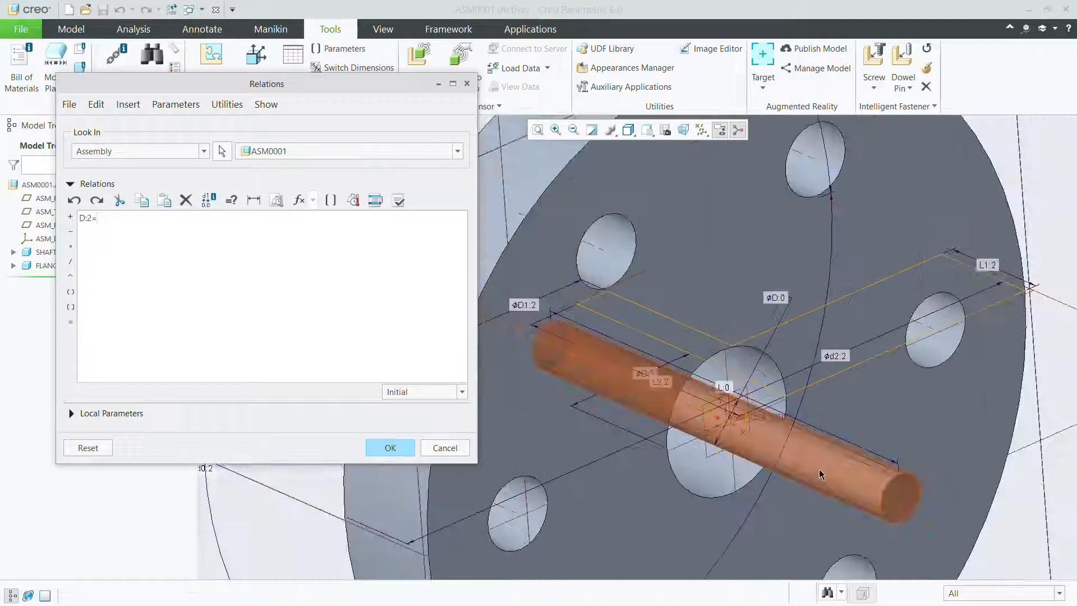
middle_drag(758, 417, 772, 414)
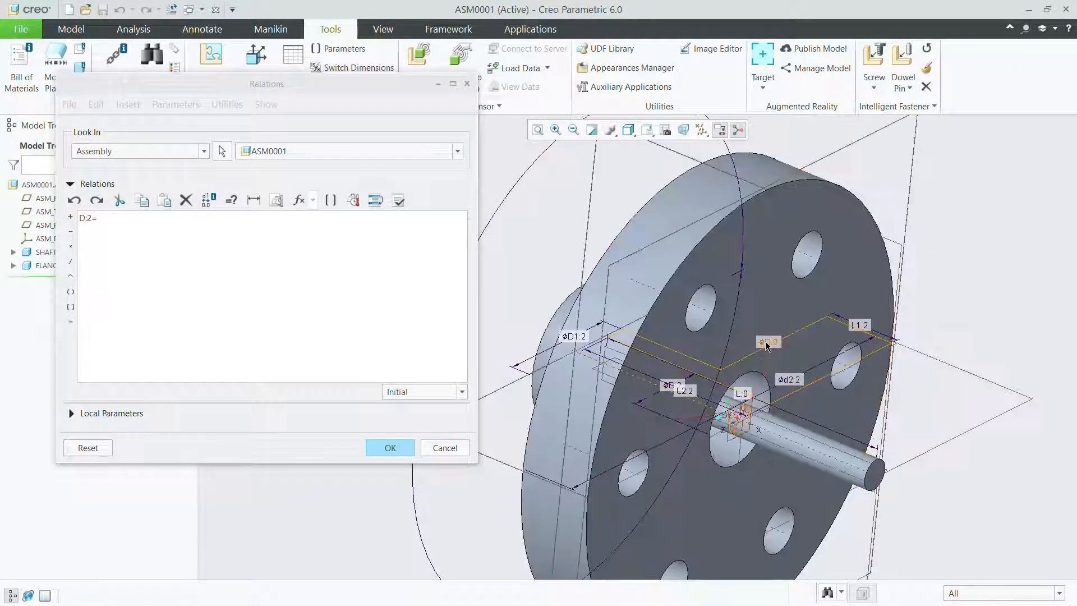
click(391, 447)
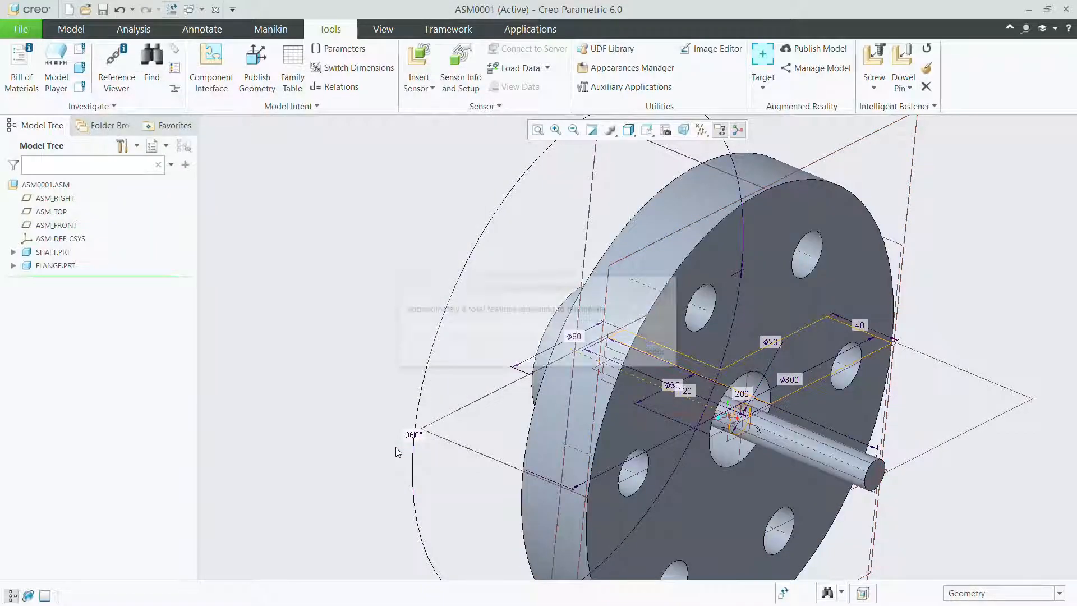
Mirror FLANGE.PRT about the ASM_RIGHT datum plane as a new geometry-only model with dependent geometry and placement
scroll(532, 430, up, 2)
scroll(432, 480, down, 7)
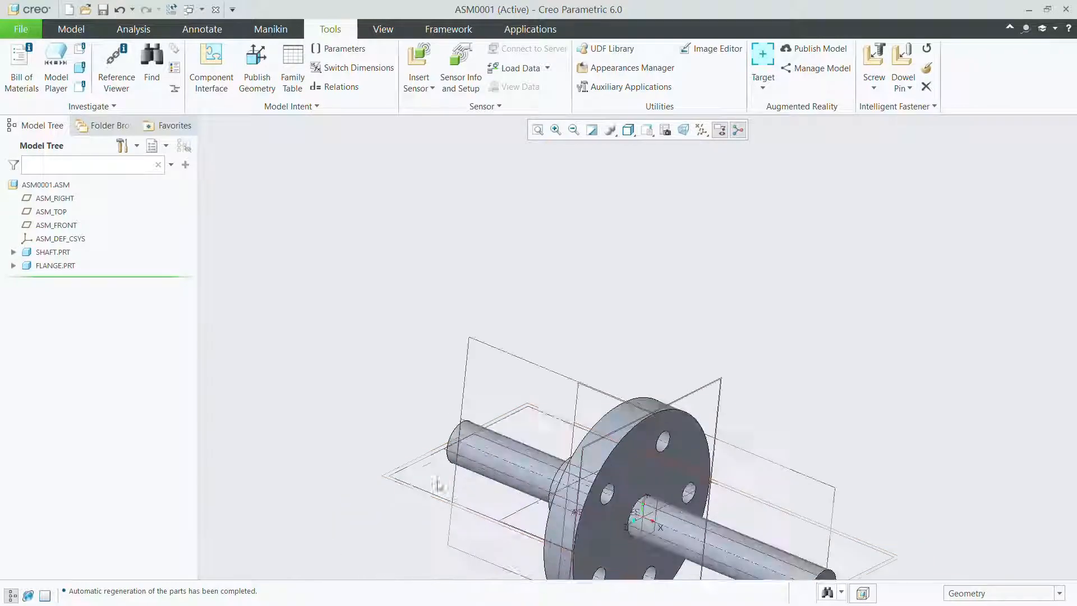
scroll(576, 452, up, 3)
scroll(627, 490, up, 3)
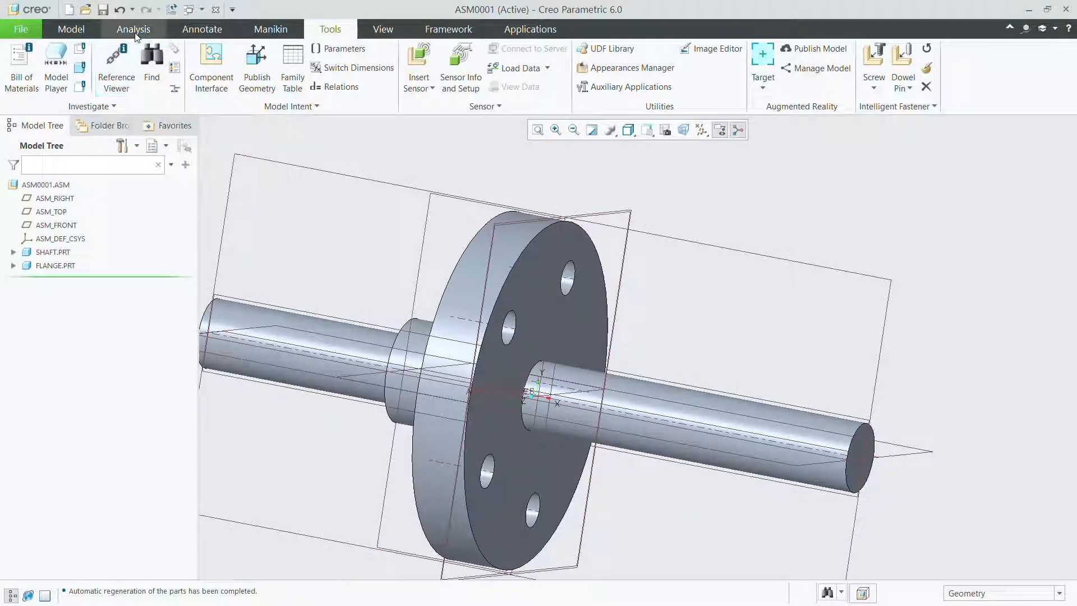
click(66, 30)
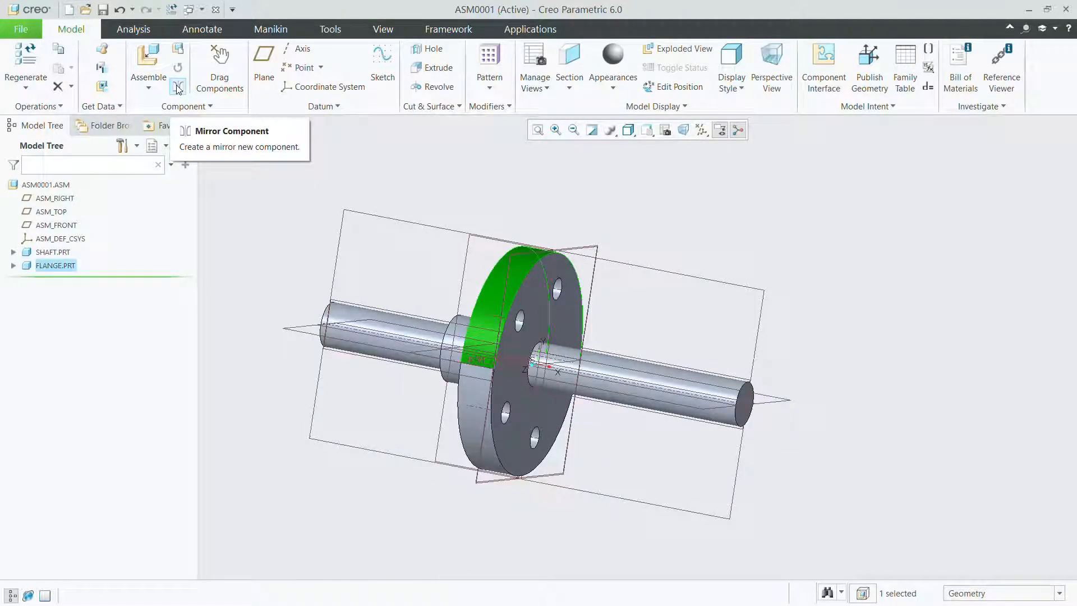
click(177, 88)
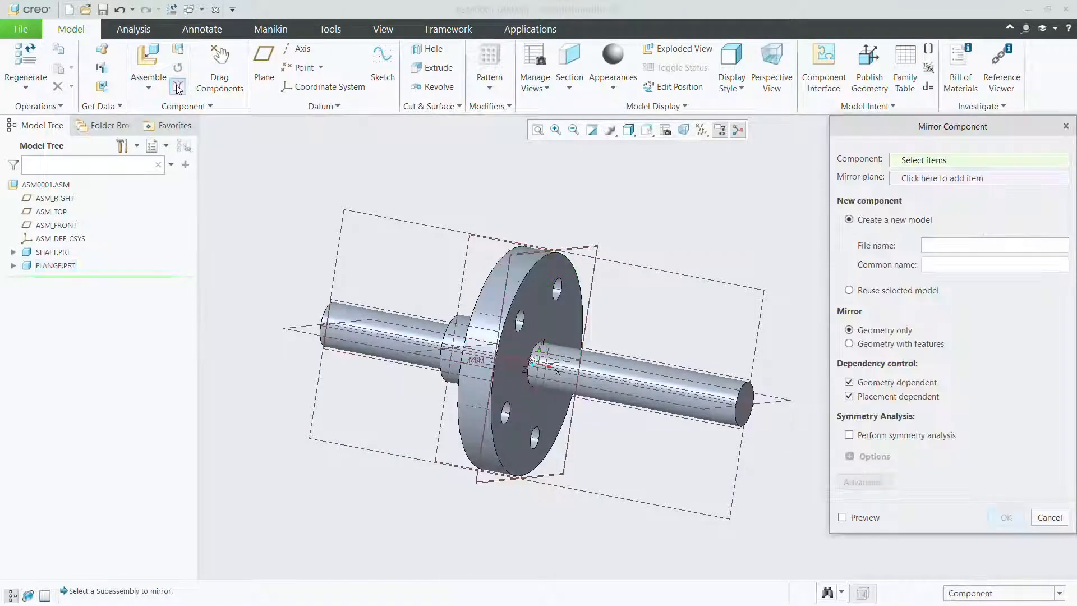
click(509, 314)
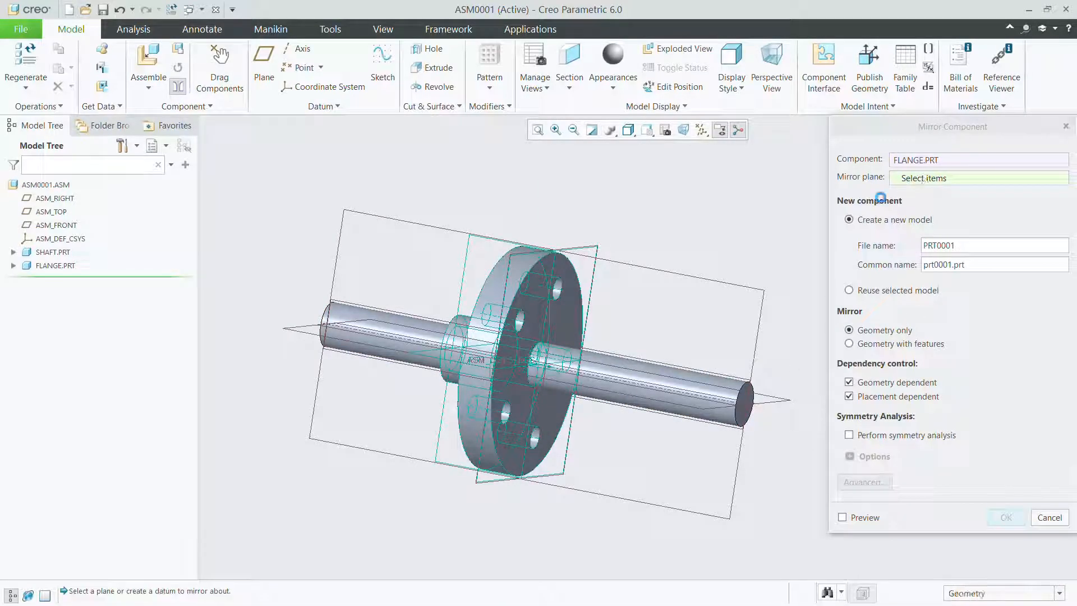
click(581, 247)
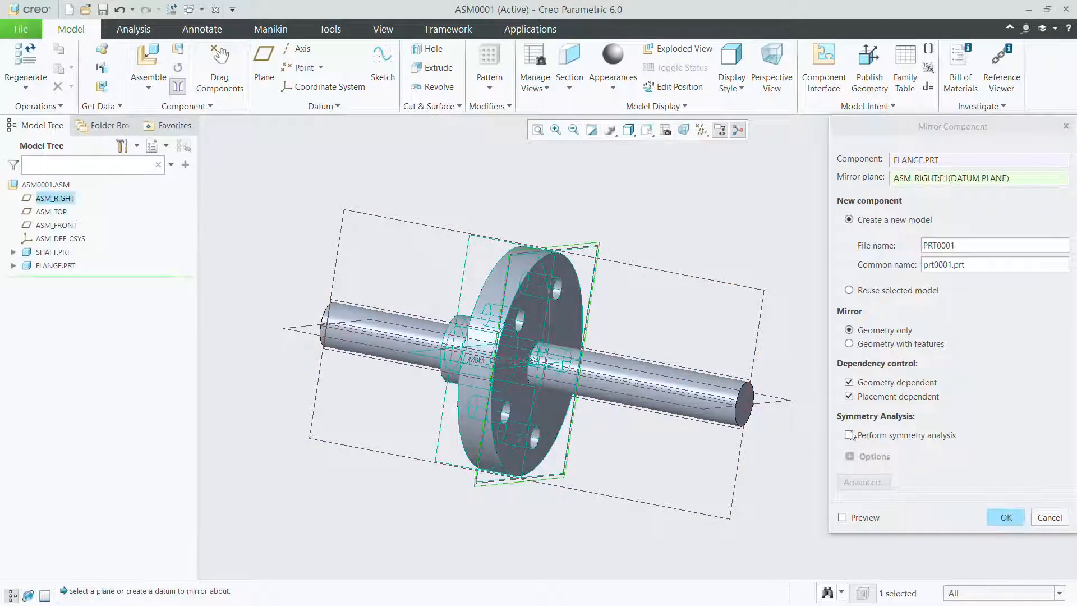
click(995, 515)
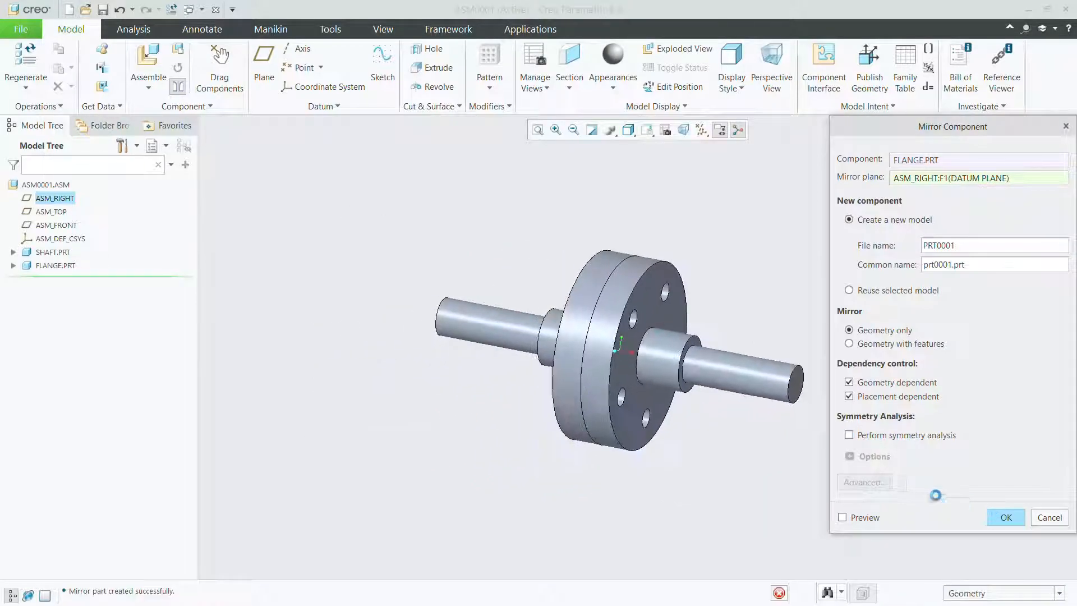
Insert bolt.prt into the assembly as a new component
scroll(673, 375, down, 3)
middle_drag(673, 375, 774, 362)
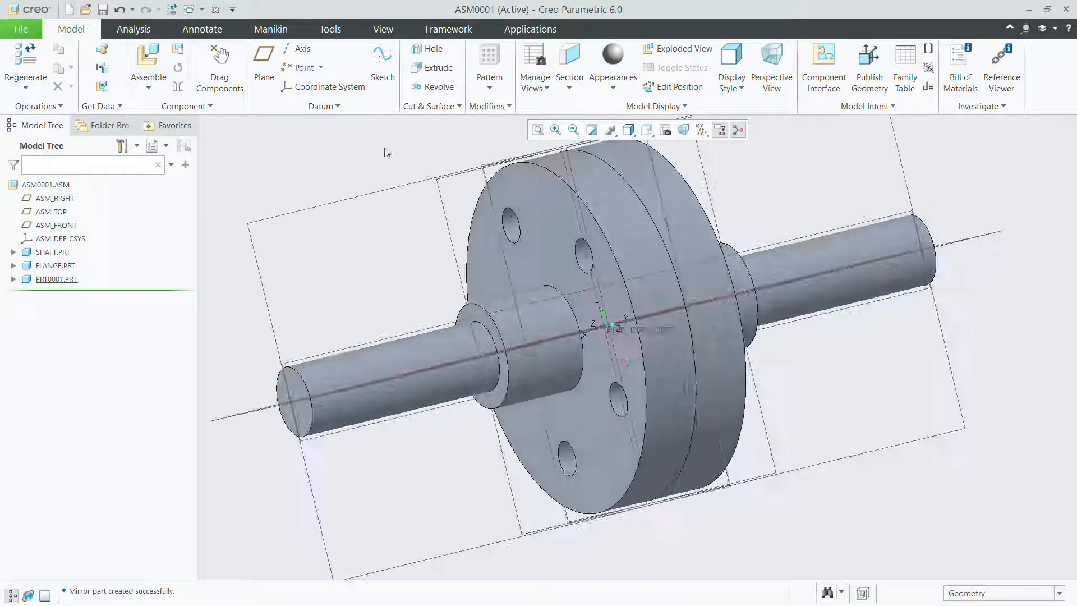
click(149, 59)
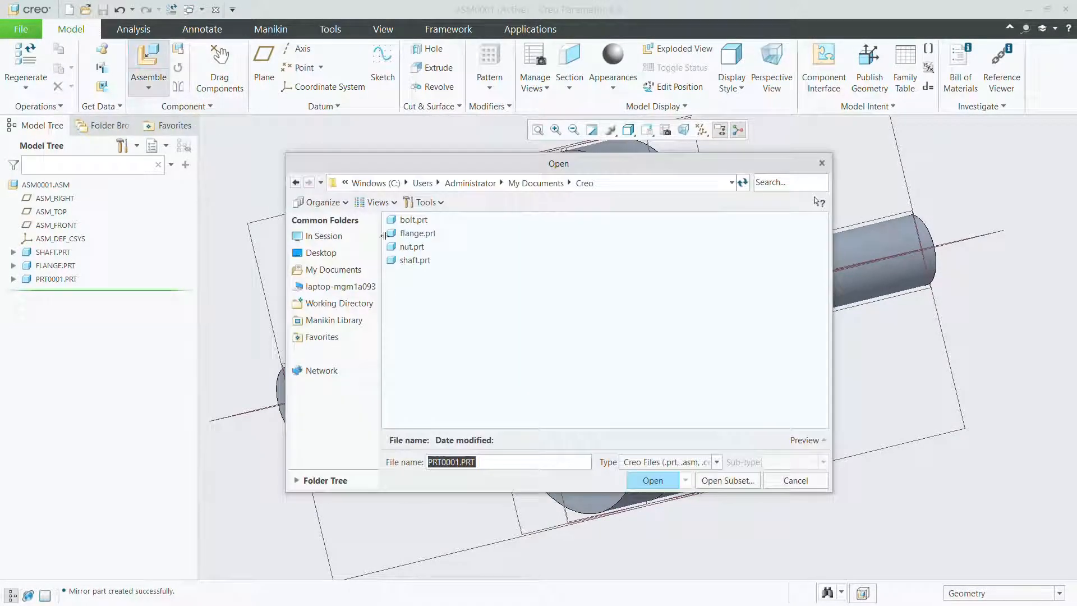
click(414, 219)
click(645, 476)
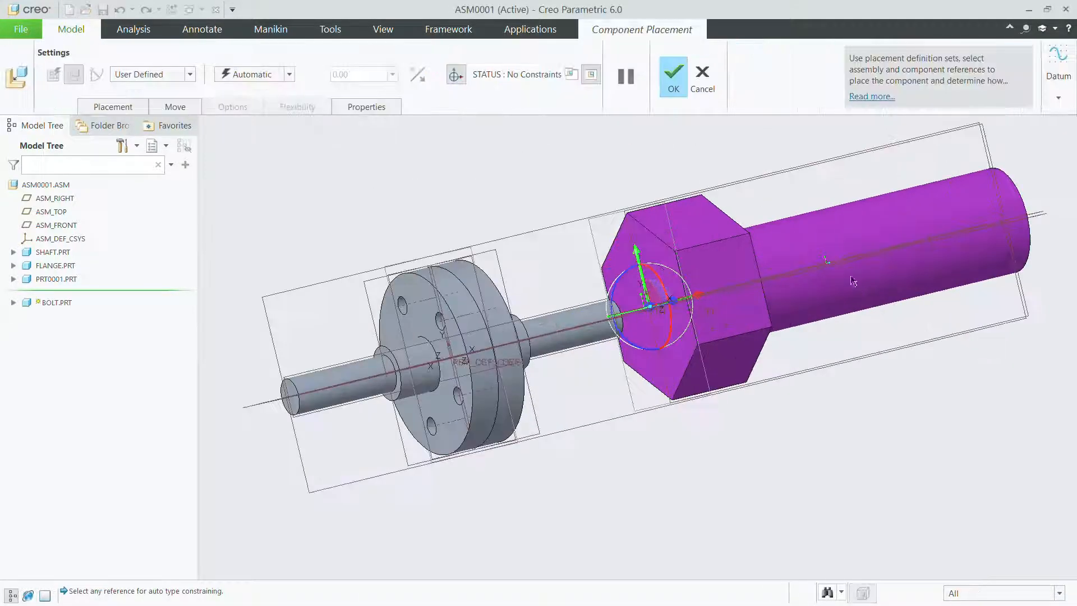
Constrain the bolt's cylindrical shank surface coincident with a bolt hole of the flange, and accept the partially constrained placement
click(114, 107)
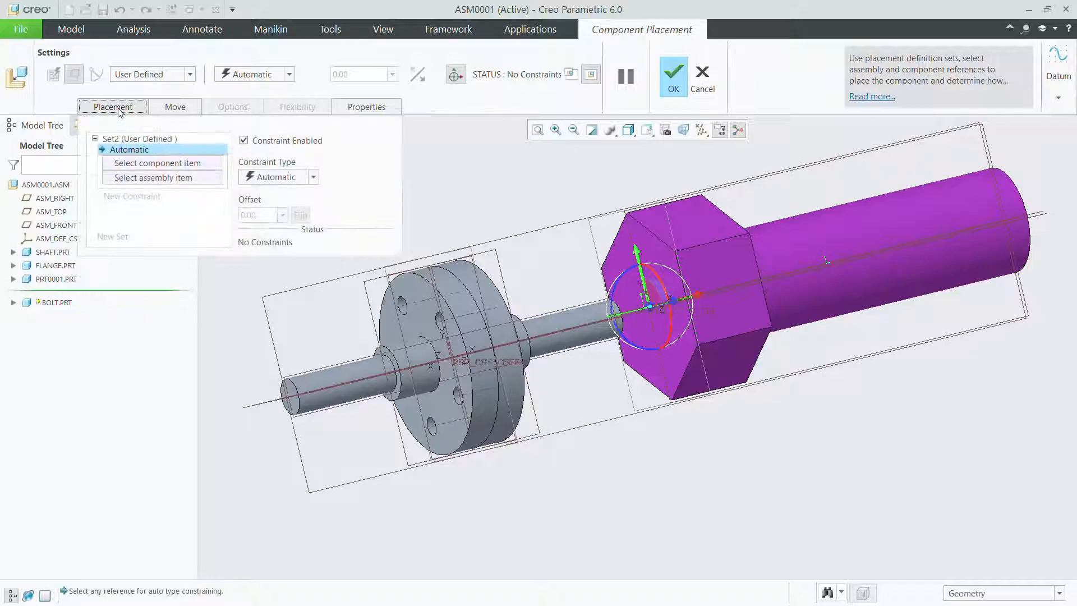
scroll(408, 317, up, 2)
scroll(408, 317, up, 2)
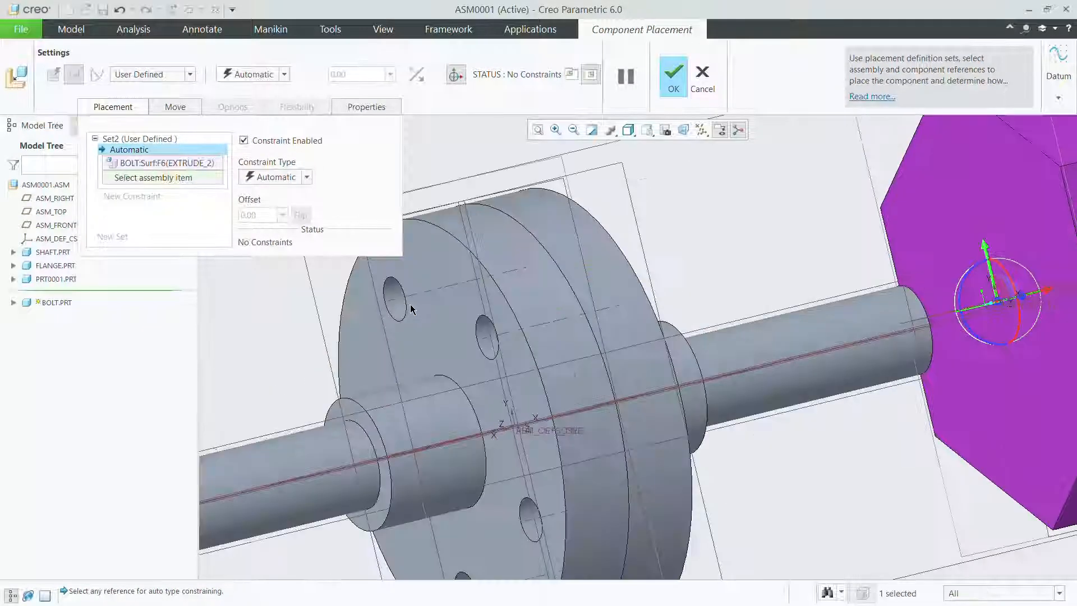
click(399, 313)
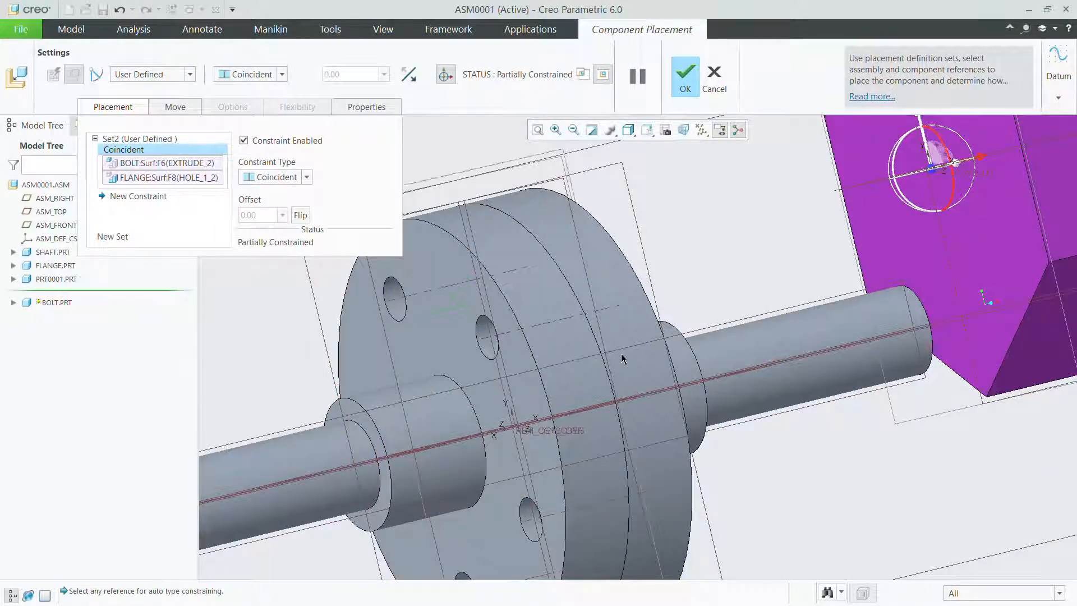
scroll(622, 359, down, 3)
click(685, 79)
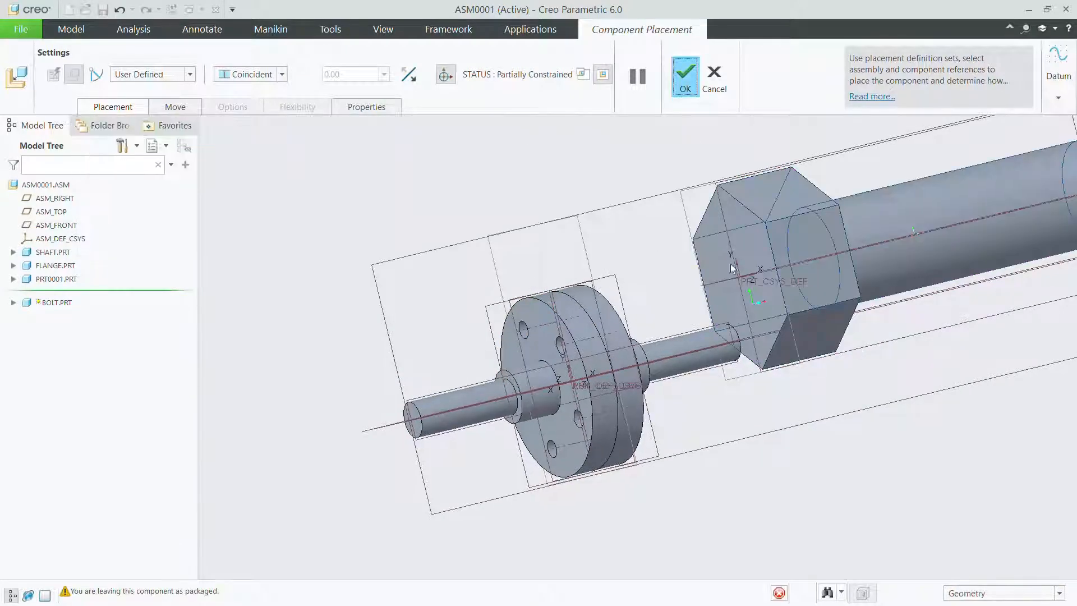
Open the assembly's relations and display the dimension symbols of the bolt shank and the flange's bolt hole
scroll(868, 287, up, 2)
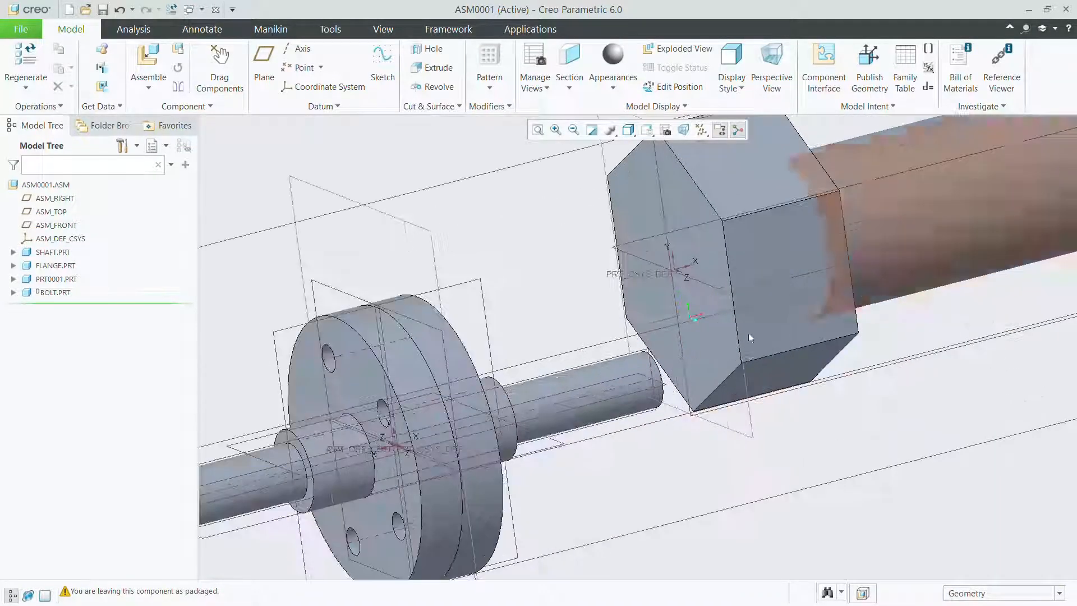
click(329, 29)
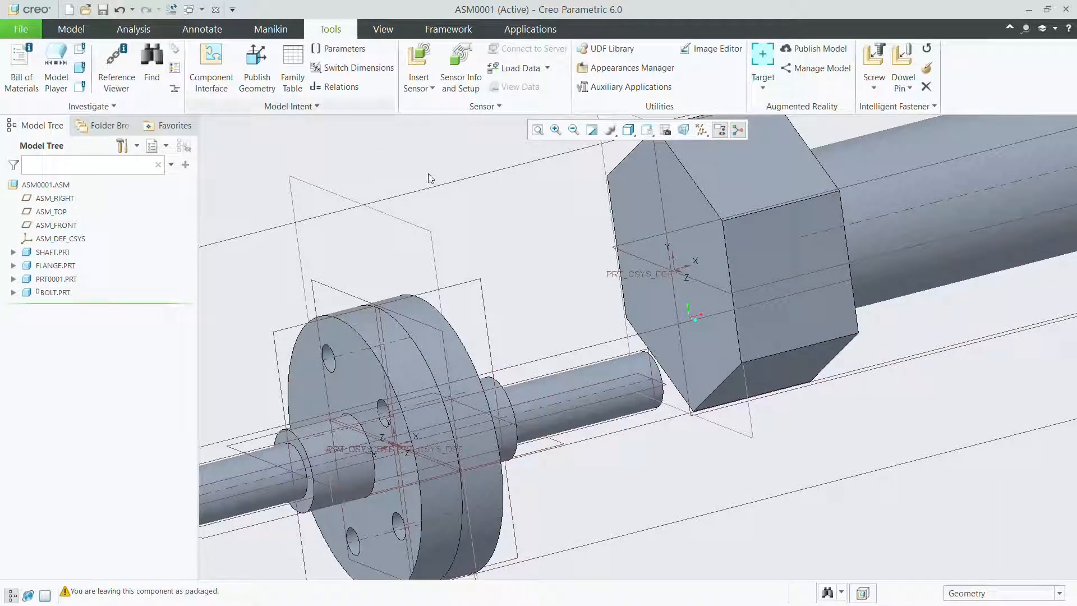
click(337, 87)
click(914, 209)
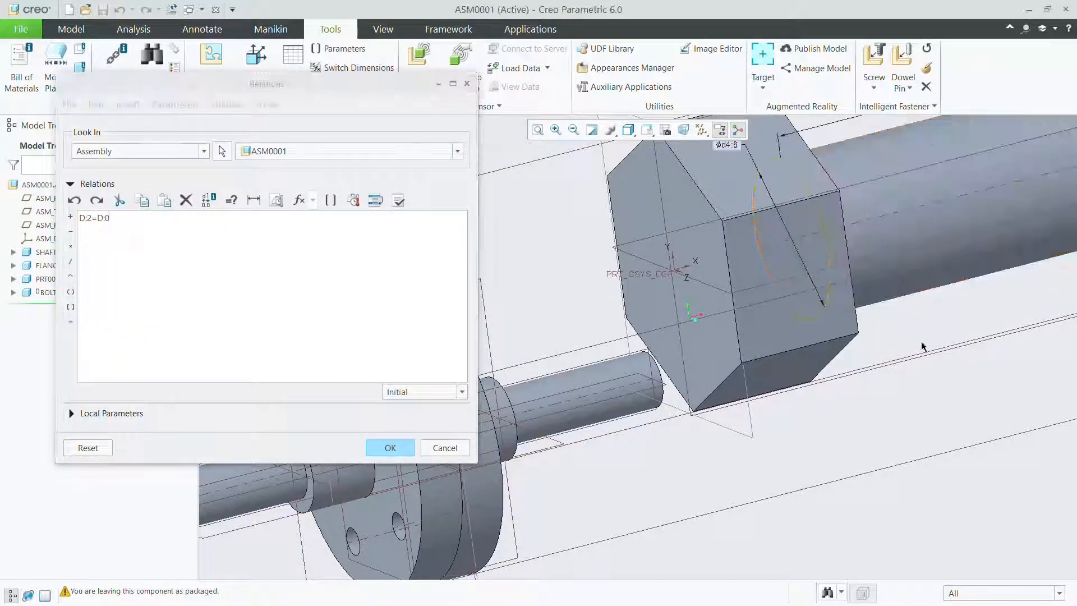
scroll(943, 436, down, 3)
scroll(752, 425, up, 4)
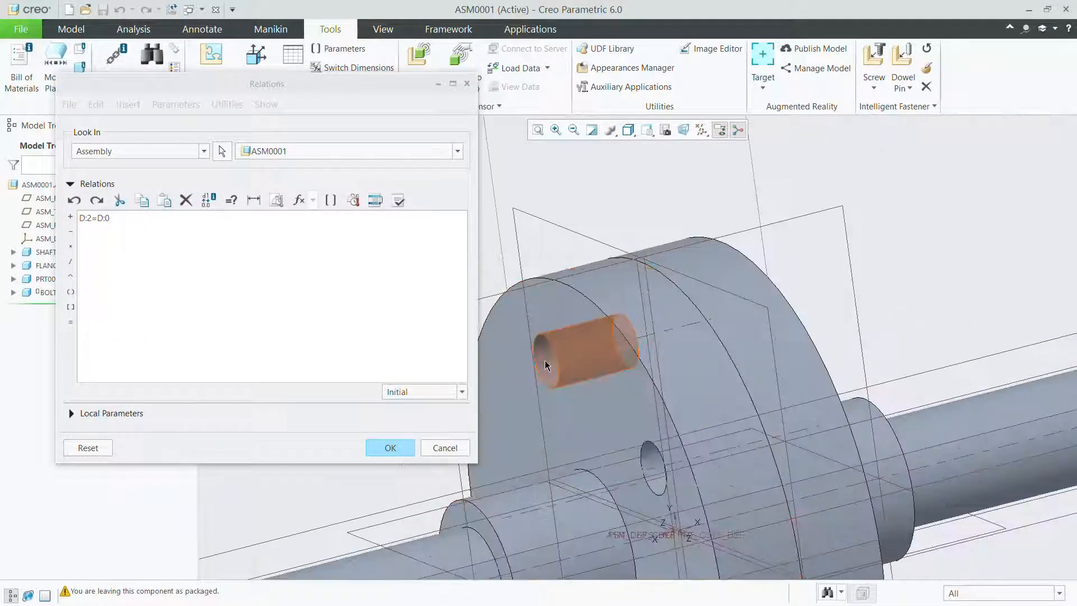
click(542, 359)
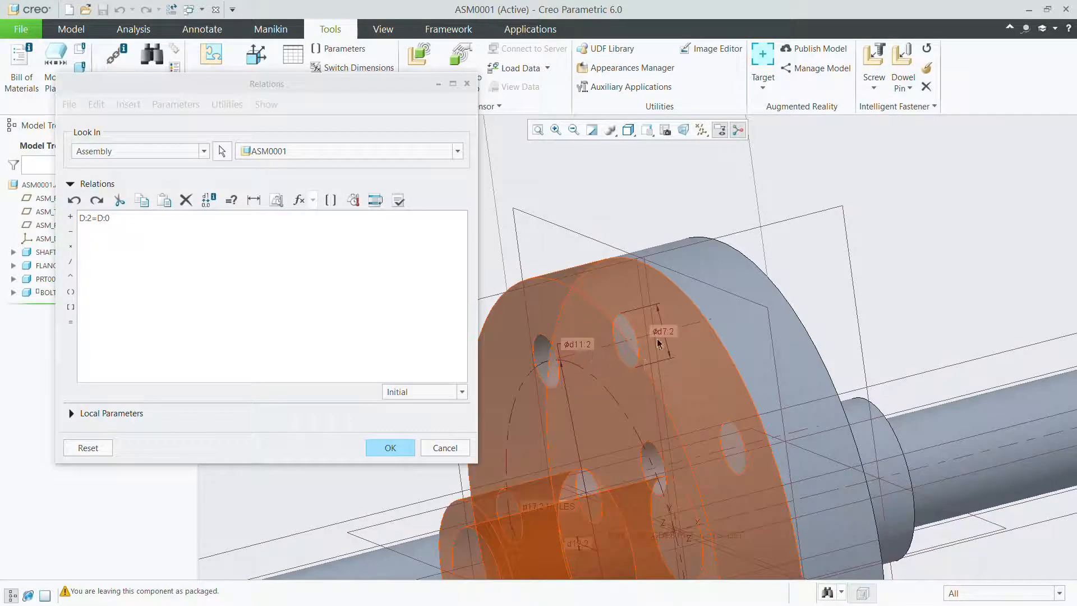
scroll(656, 346, down, 3)
Try to add a relation that sets the flange hole diameter d7:2 equal to the bolt diameter d4:6
click(218, 248)
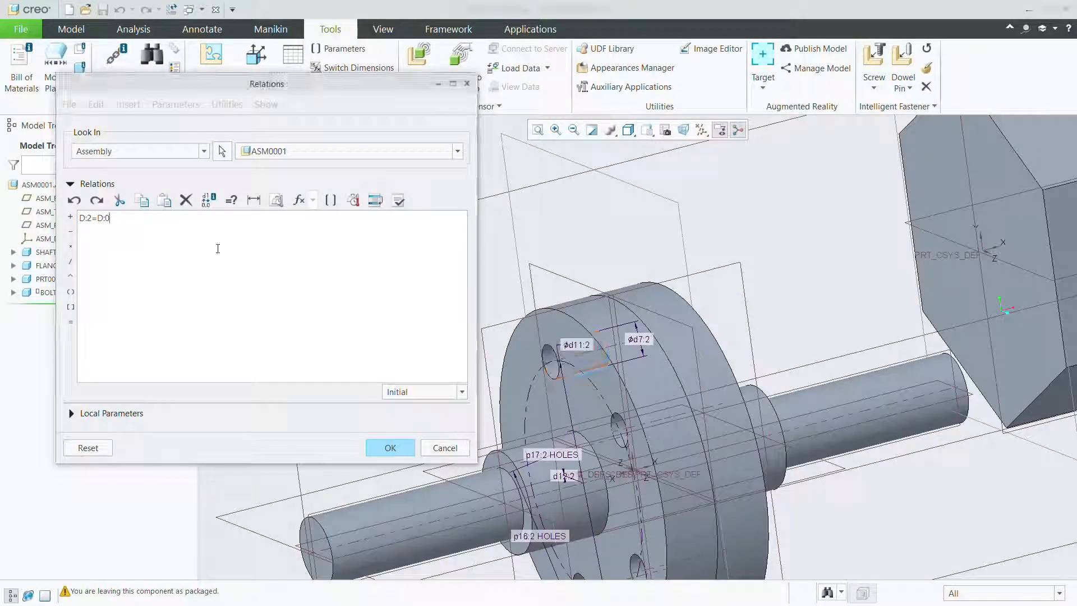
click(639, 340)
scroll(617, 398, down, 1)
scroll(617, 398, down, 1)
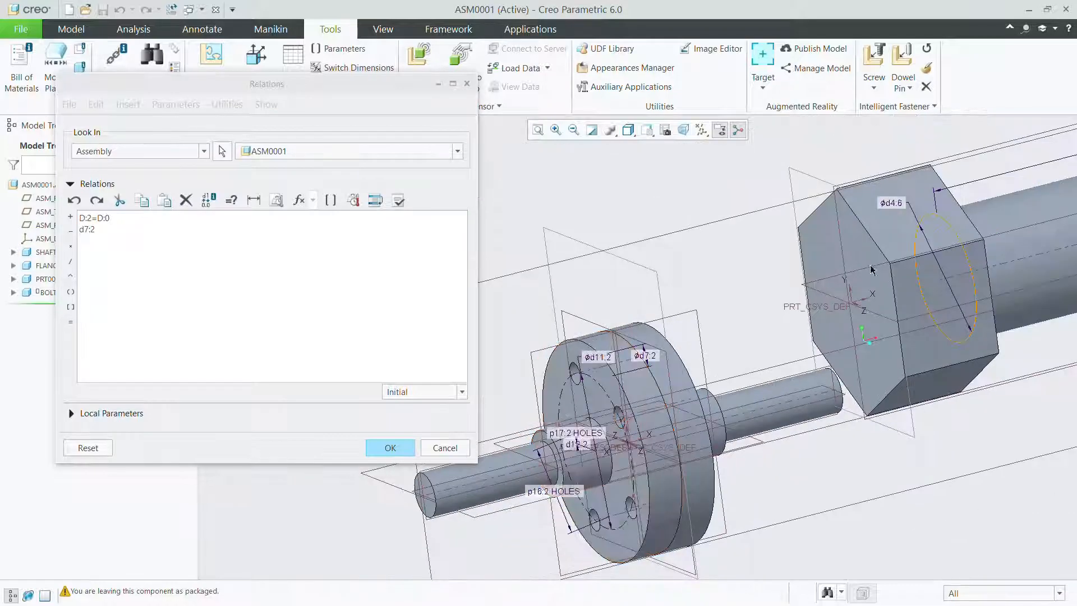
click(896, 205)
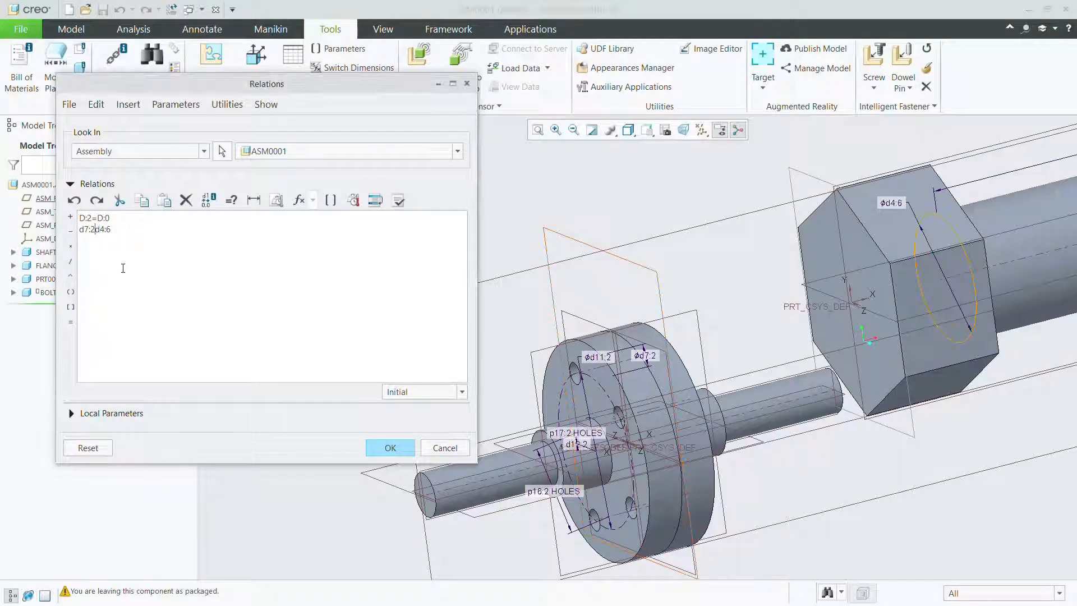
click(70, 323)
click(389, 448)
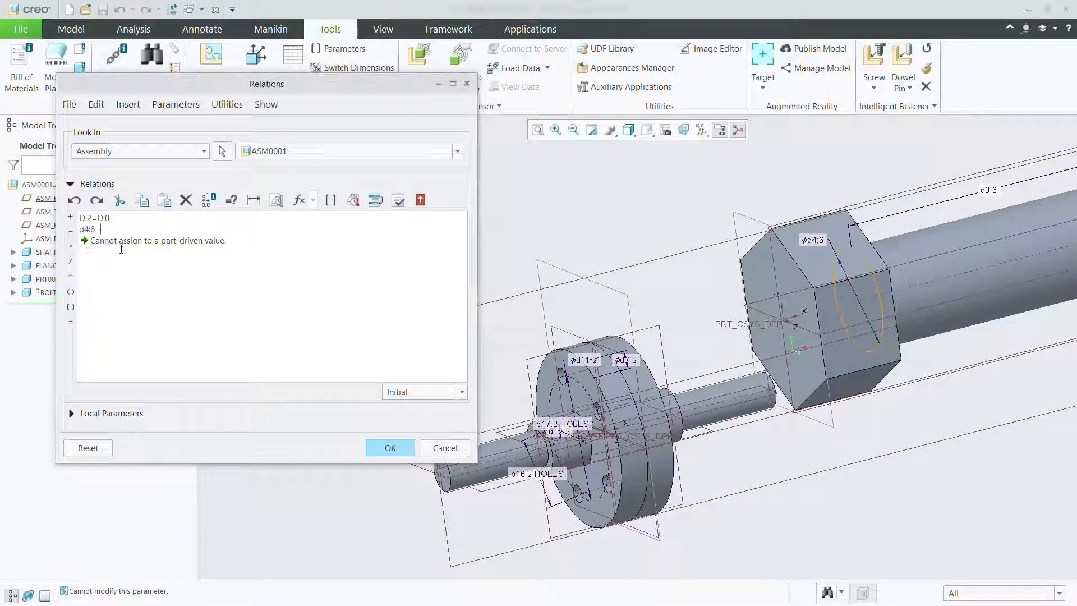
Complete the reversed relation so that bolt diameter d4:6 equals flange hole diameter d7:2, and apply it
scroll(583, 364, down, 5)
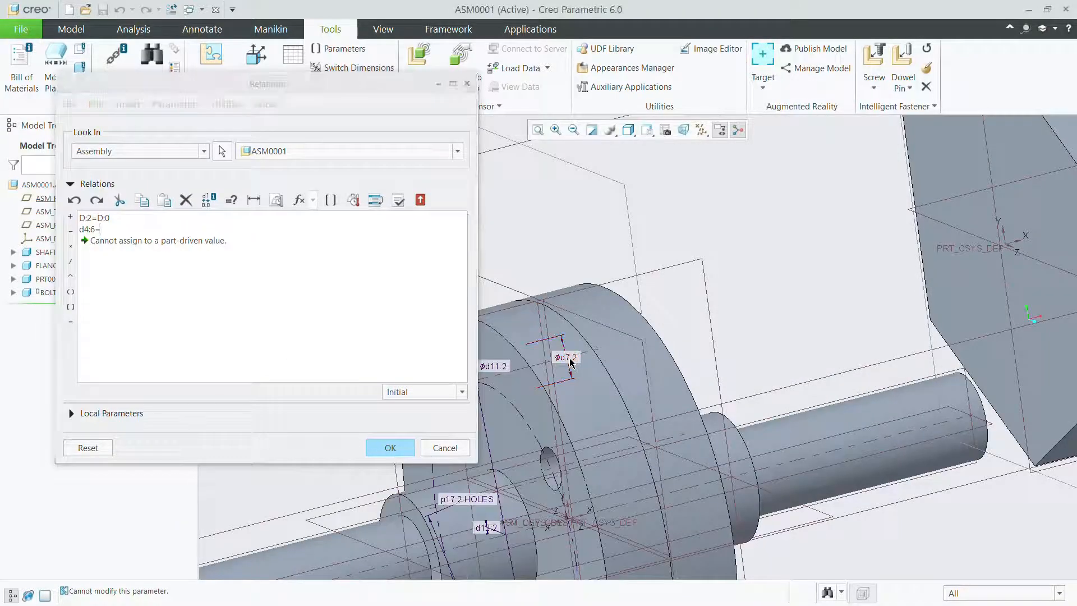
click(568, 358)
click(390, 449)
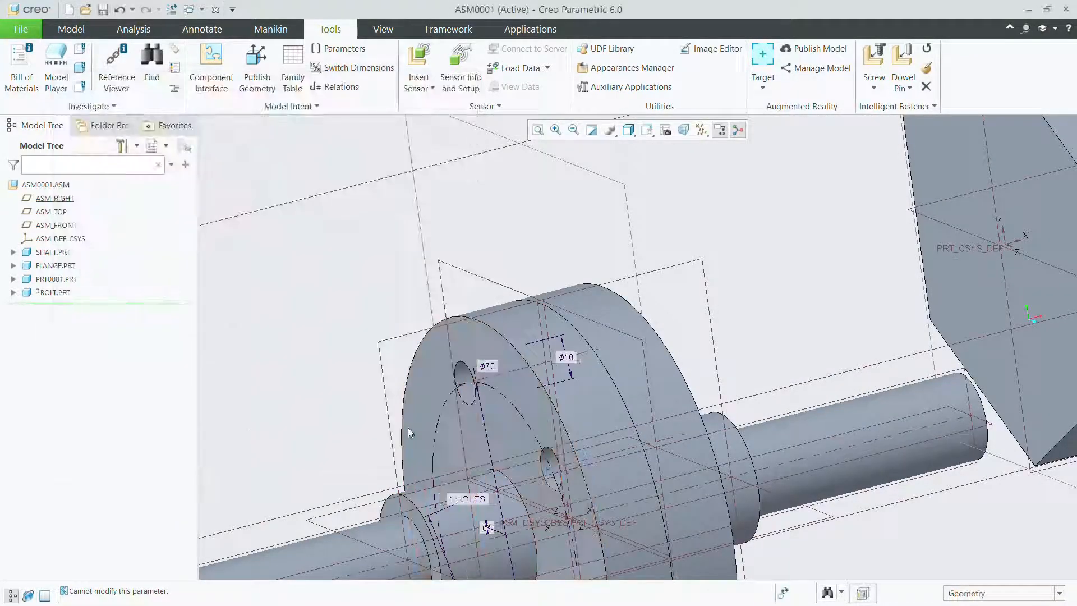
Edit the definition of BOLT.PRT and show its placement constraints
scroll(499, 382, down, 6)
scroll(580, 373, up, 6)
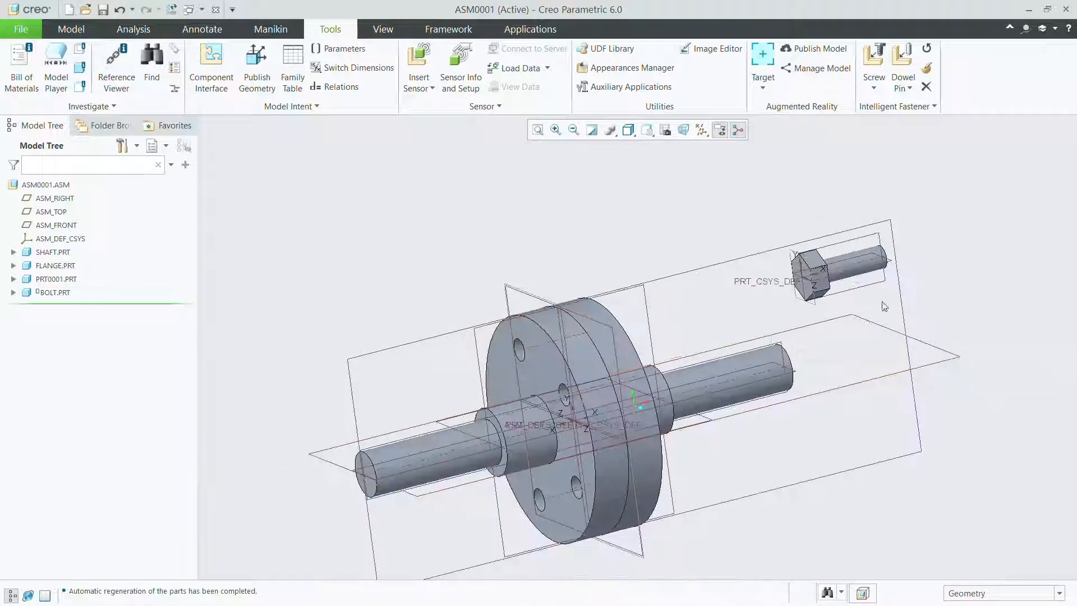
click(66, 293)
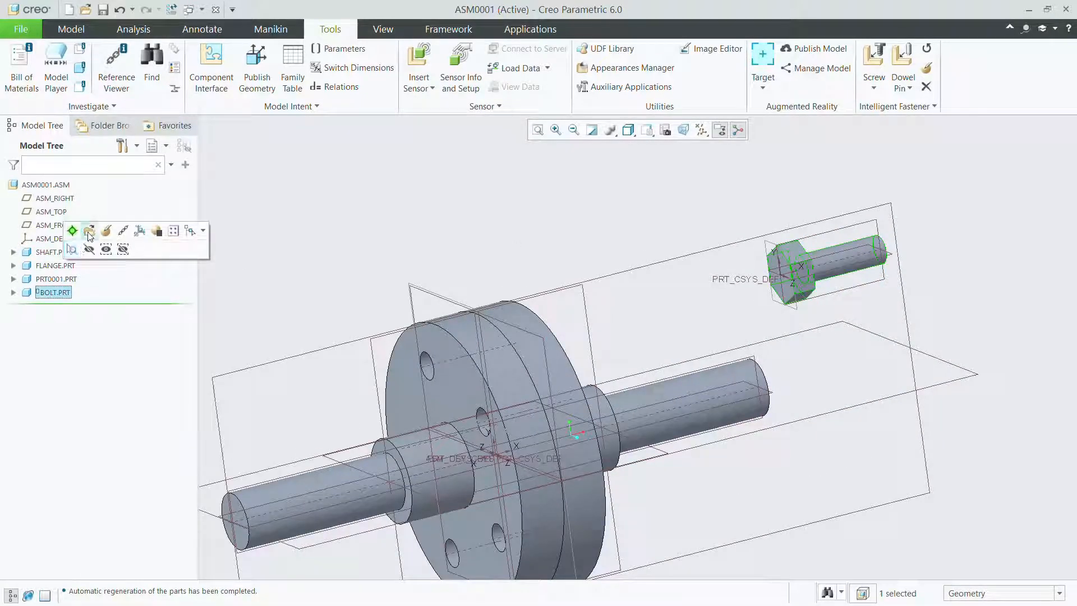
click(106, 231)
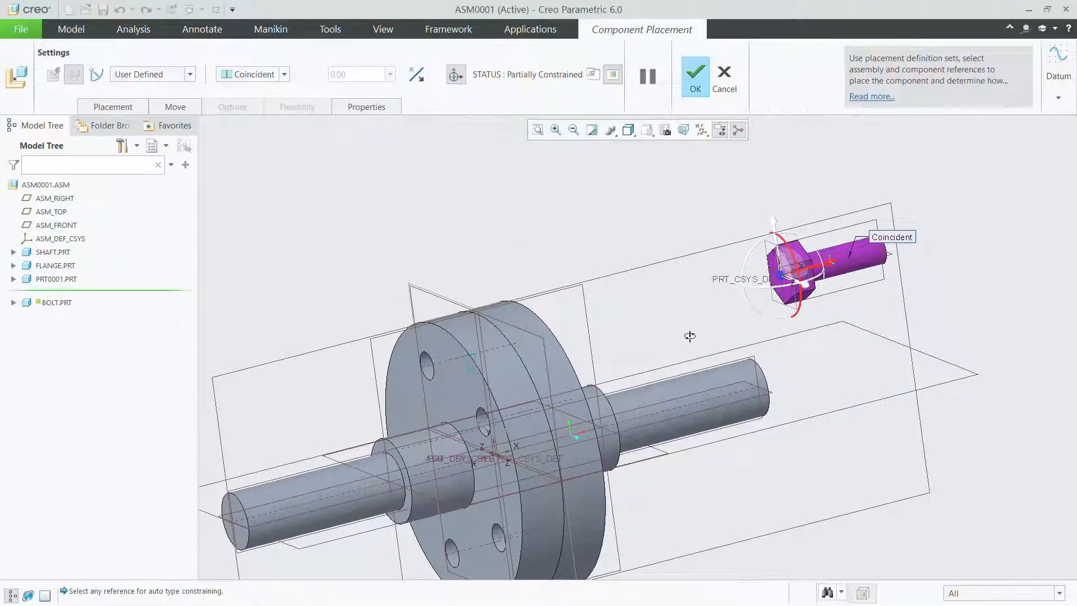
middle_drag(715, 339, 643, 349)
click(112, 106)
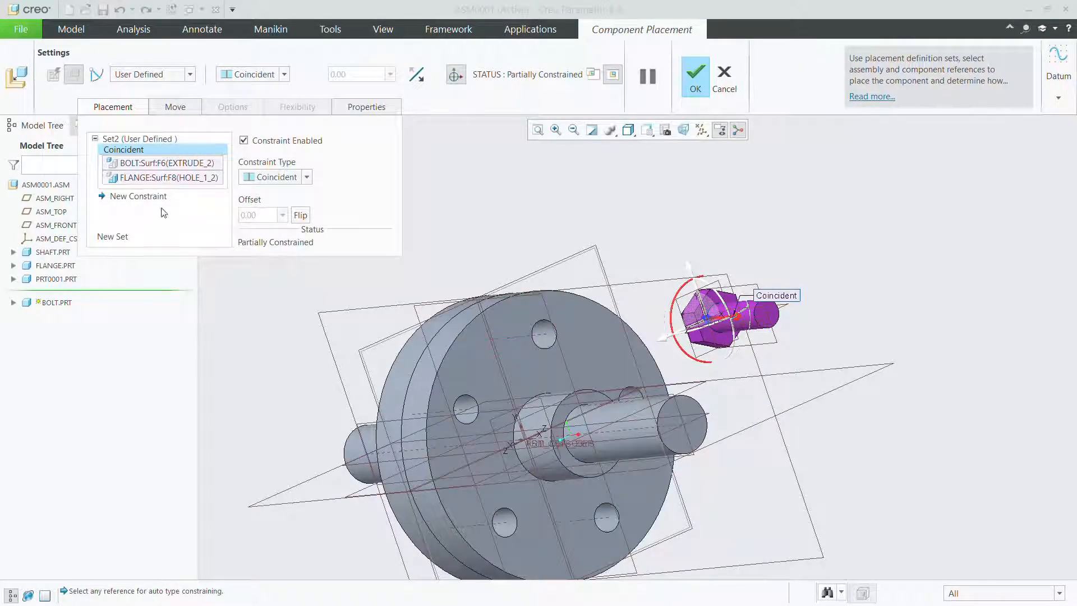
Add a Coincident constraint between the underside of the bolt head and the flange's outer flat face, and accept the placement
click(138, 196)
scroll(814, 327, up, 3)
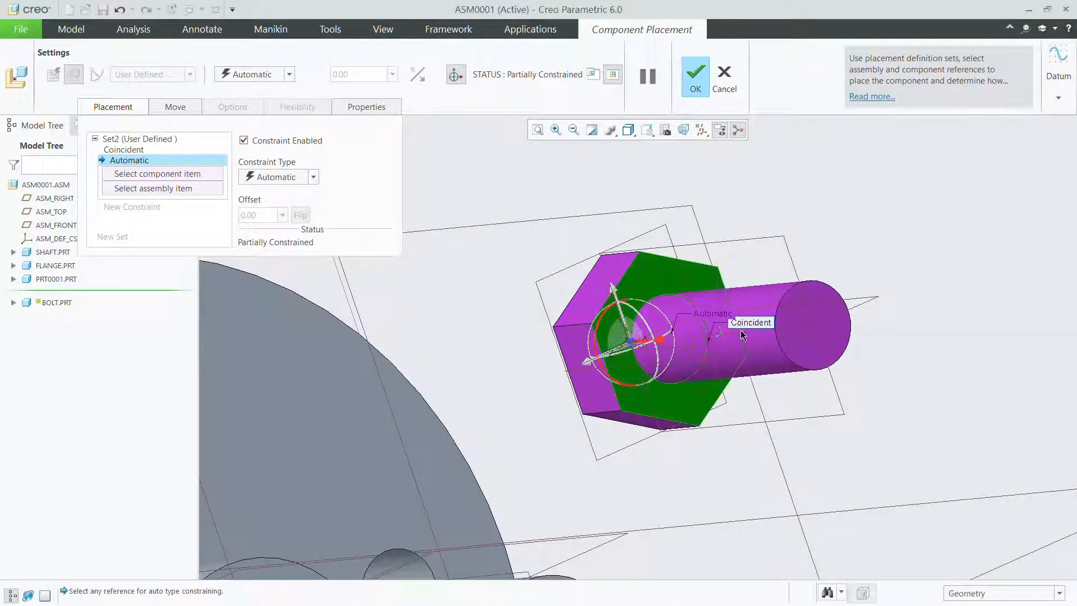
scroll(722, 332, up, 1)
click(723, 332)
scroll(723, 332, down, 4)
middle_drag(528, 352, 599, 347)
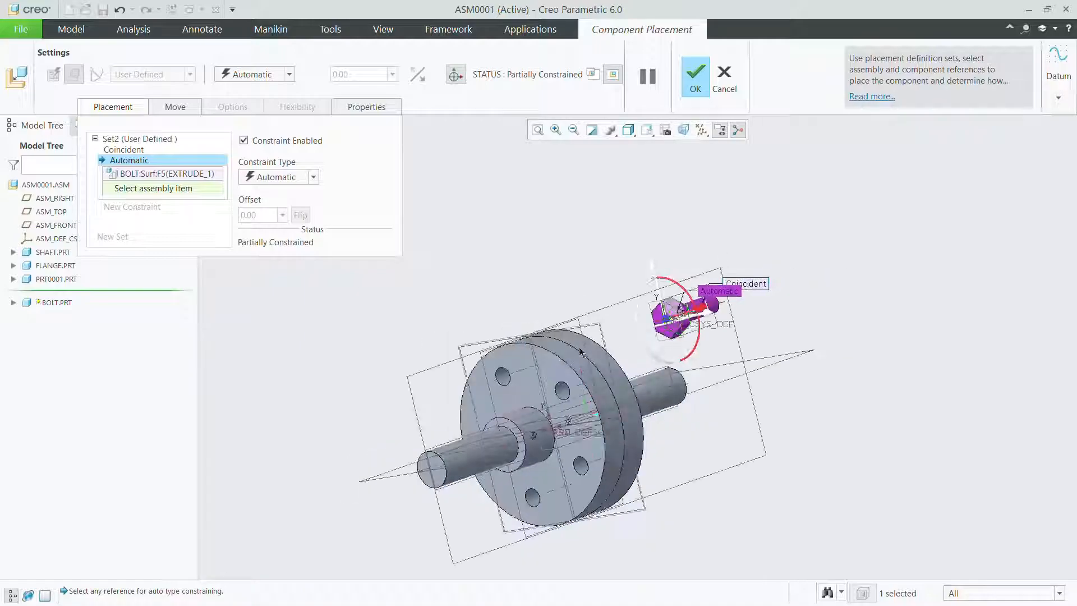
middle_drag(517, 378, 503, 374)
click(503, 375)
click(313, 177)
click(285, 230)
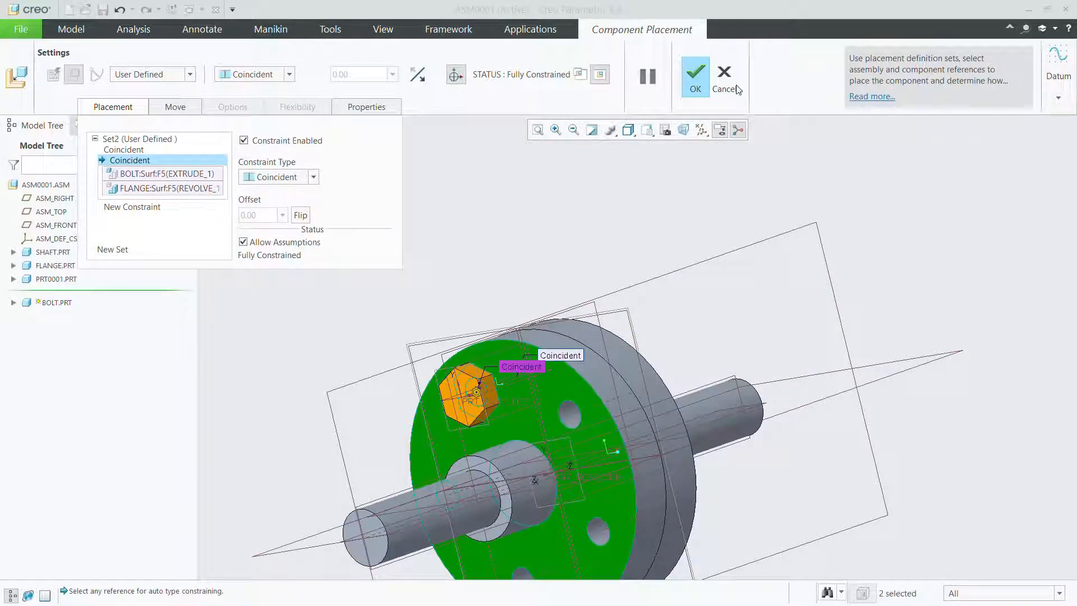
click(696, 76)
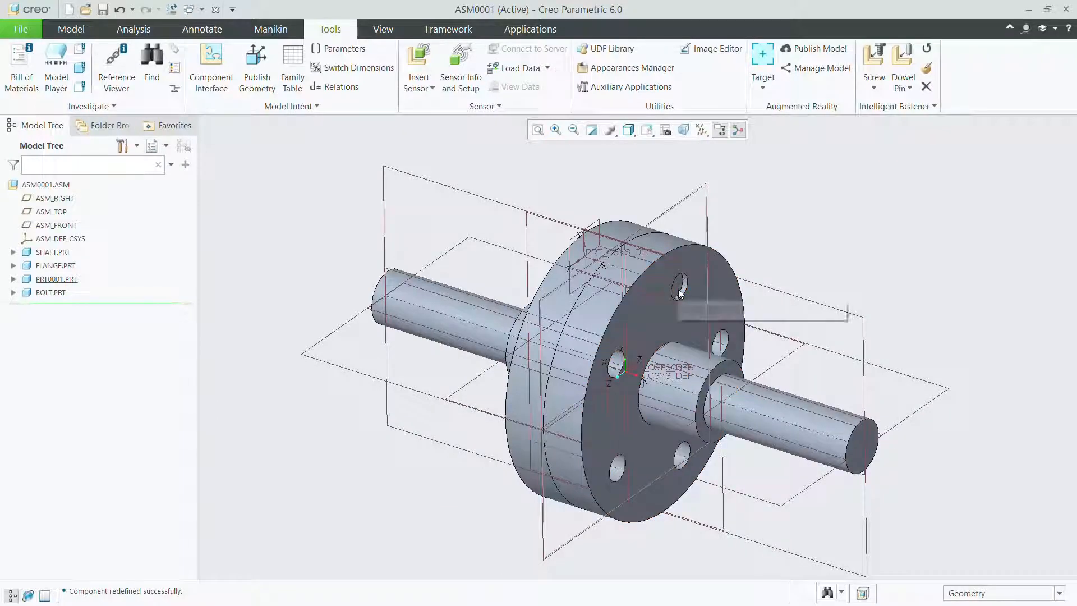
Open BOLT.PRT on its own, apply the length relation d3=5*d4 to it, and close the part window
click(56, 293)
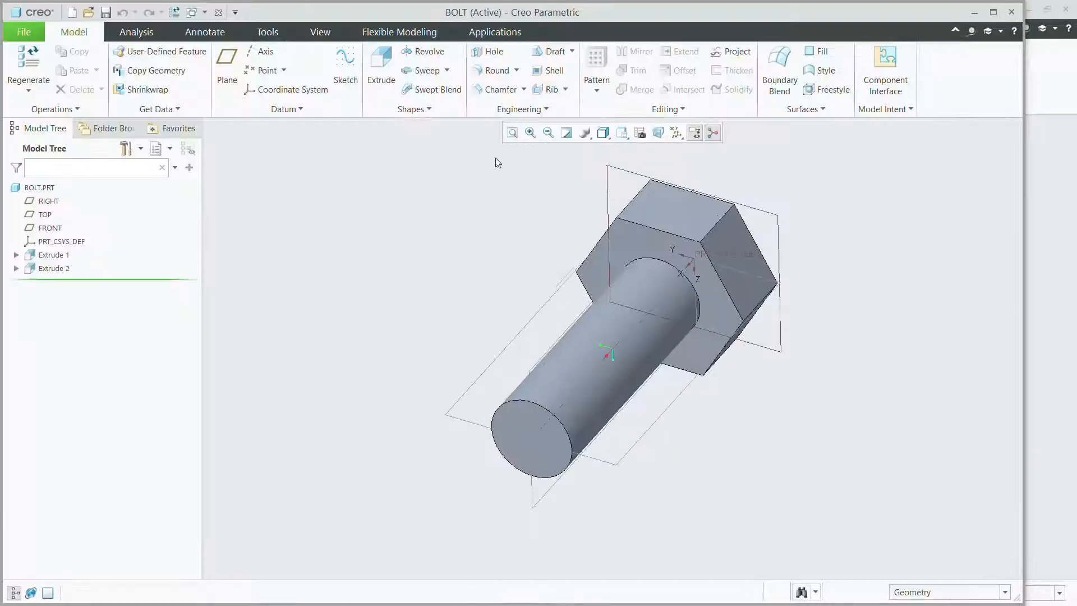
click(268, 32)
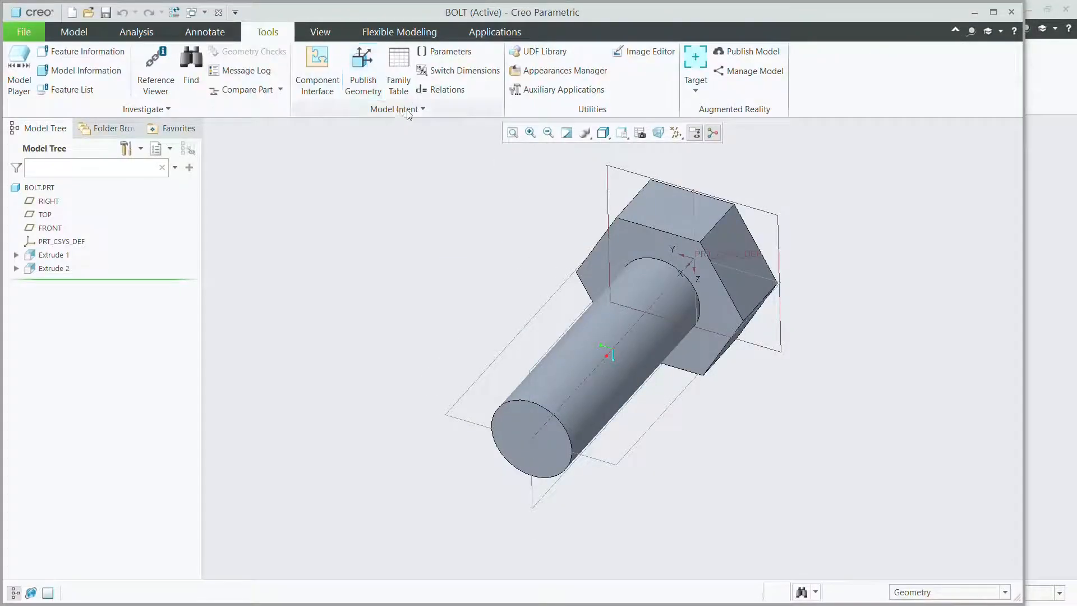
click(446, 93)
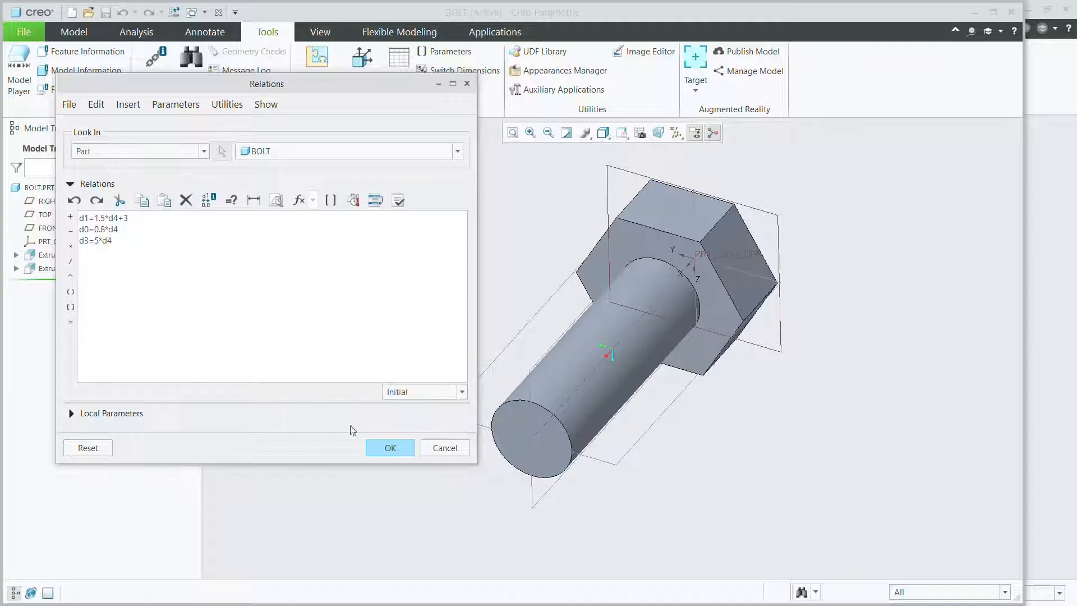
click(390, 448)
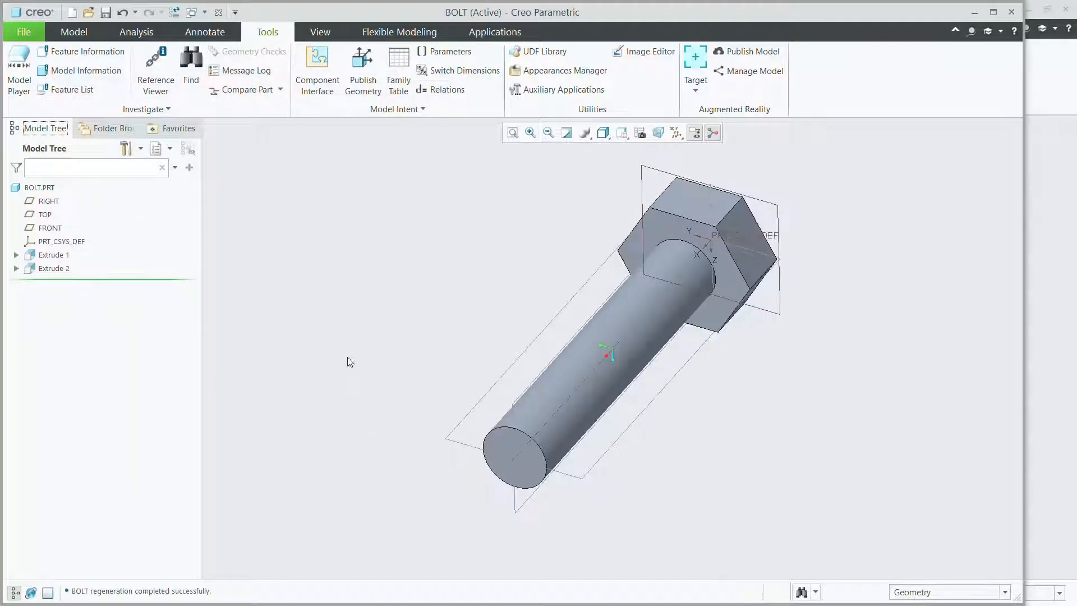
click(218, 14)
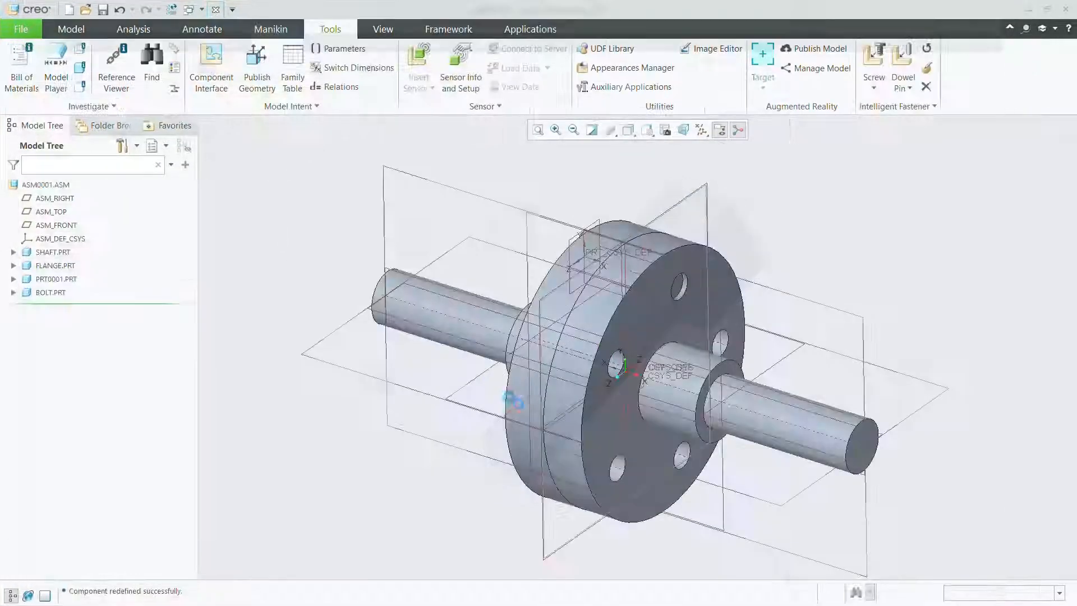
Bring NUT.PRT into the assembly as a new component
scroll(750, 292, down, 2)
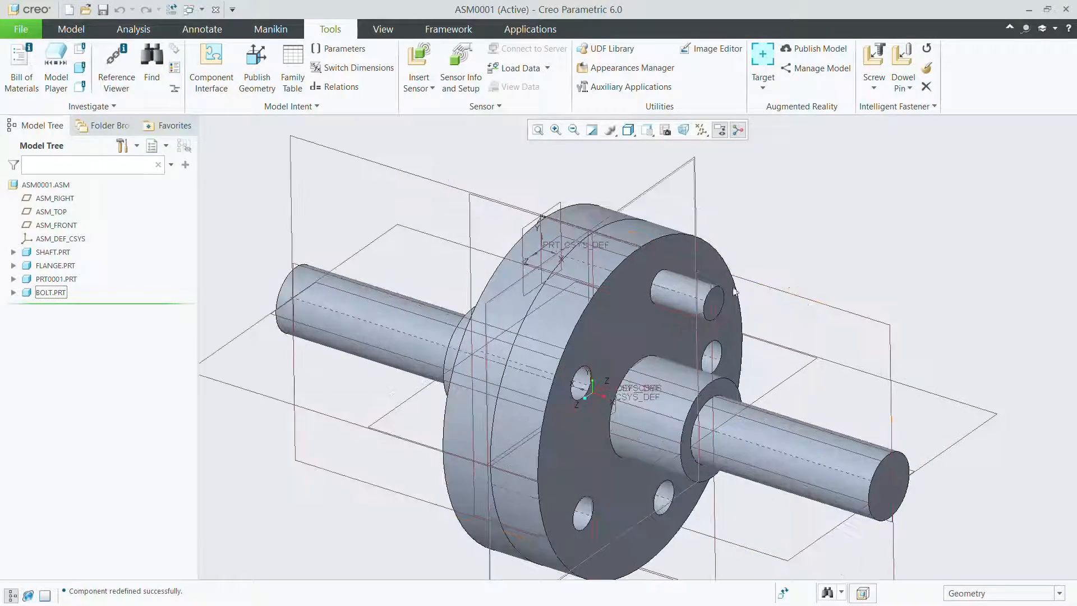
click(71, 27)
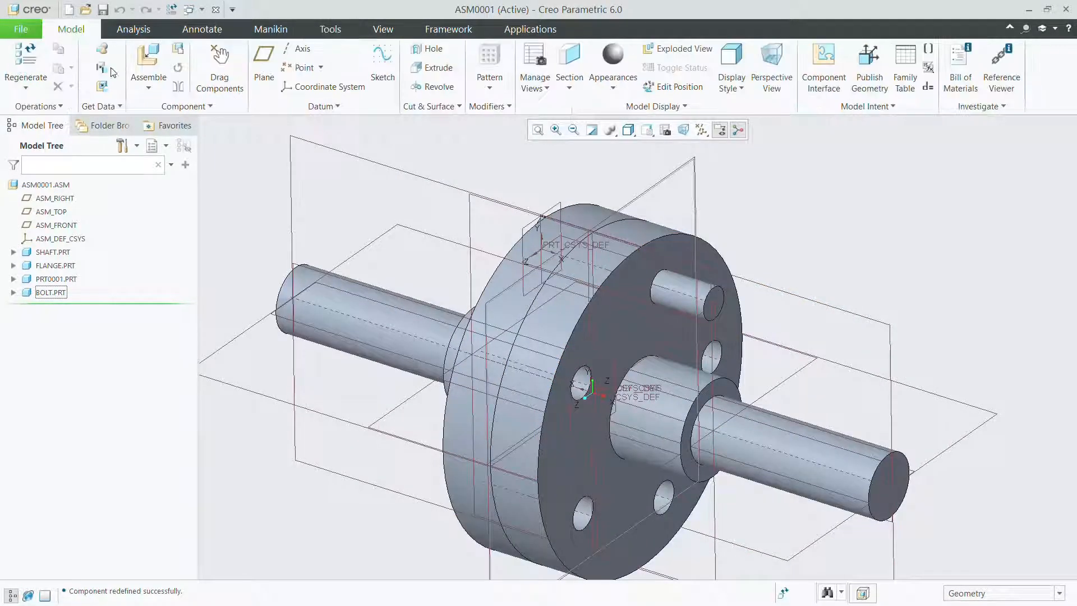
click(159, 52)
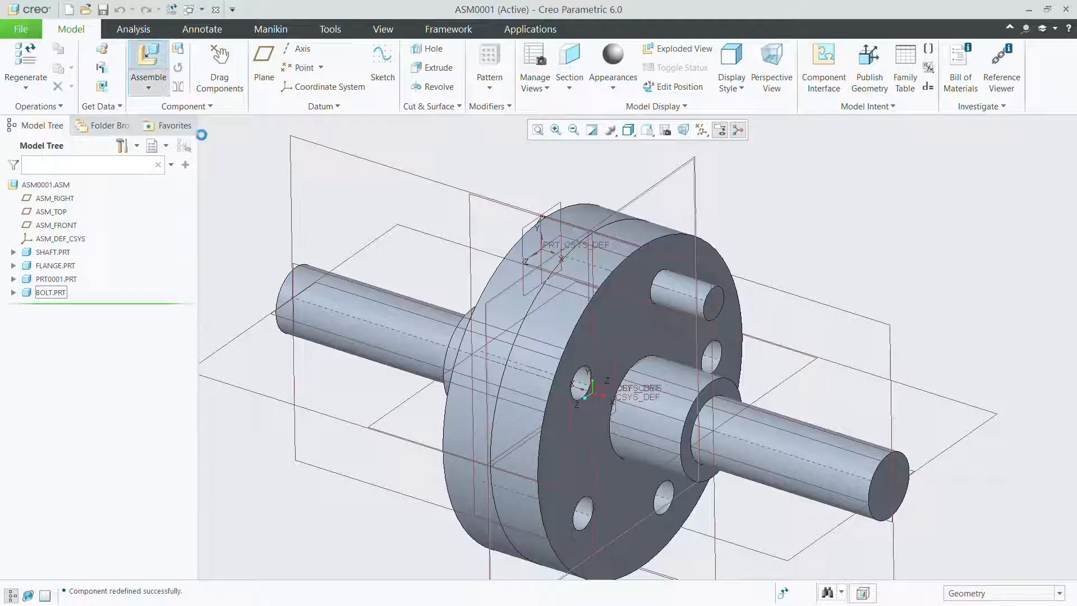
click(413, 247)
click(672, 485)
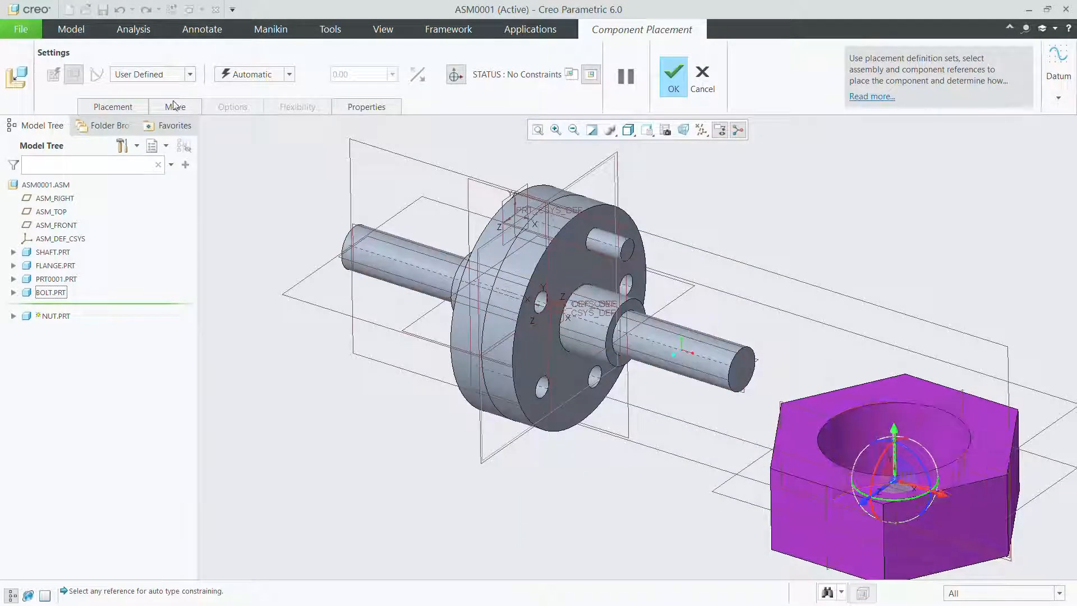
Add a Coincident constraint between the nut's hole surface and the bolt's shank, and accept the placement
click(128, 110)
scroll(920, 416, up, 2)
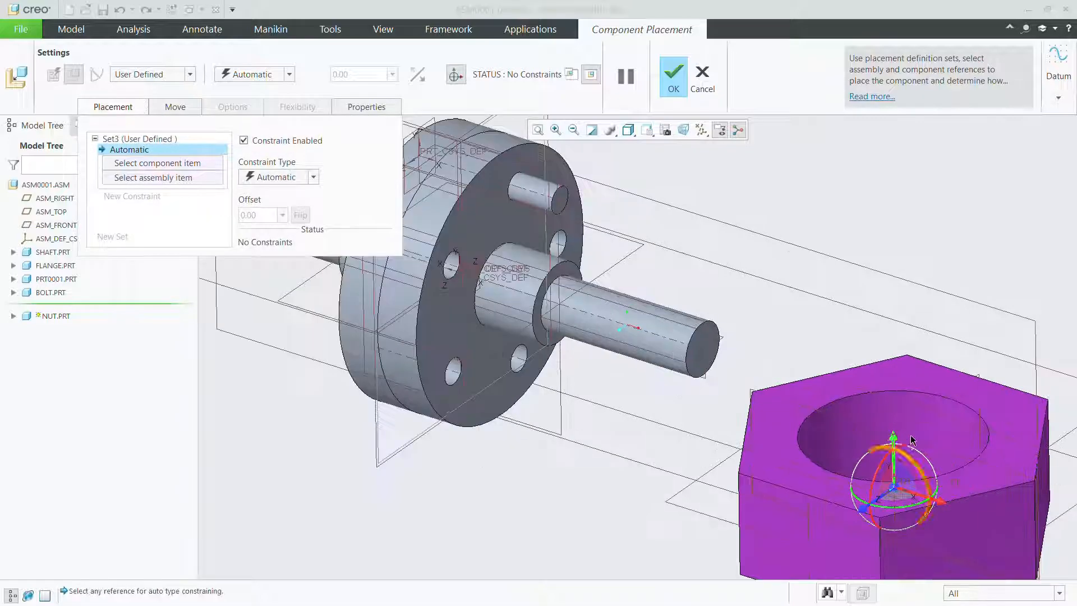
click(284, 178)
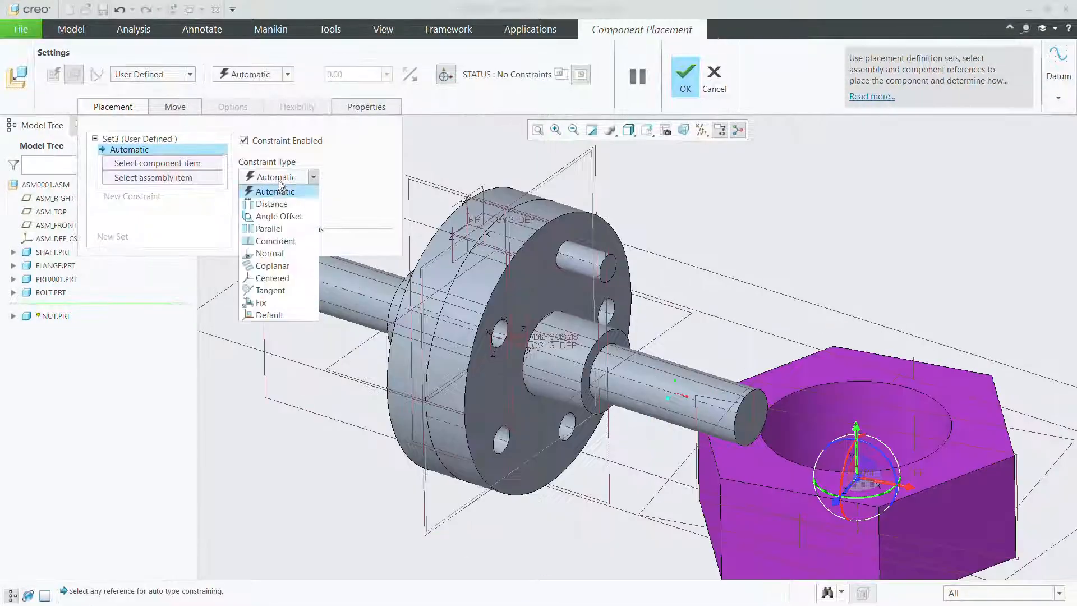
click(280, 240)
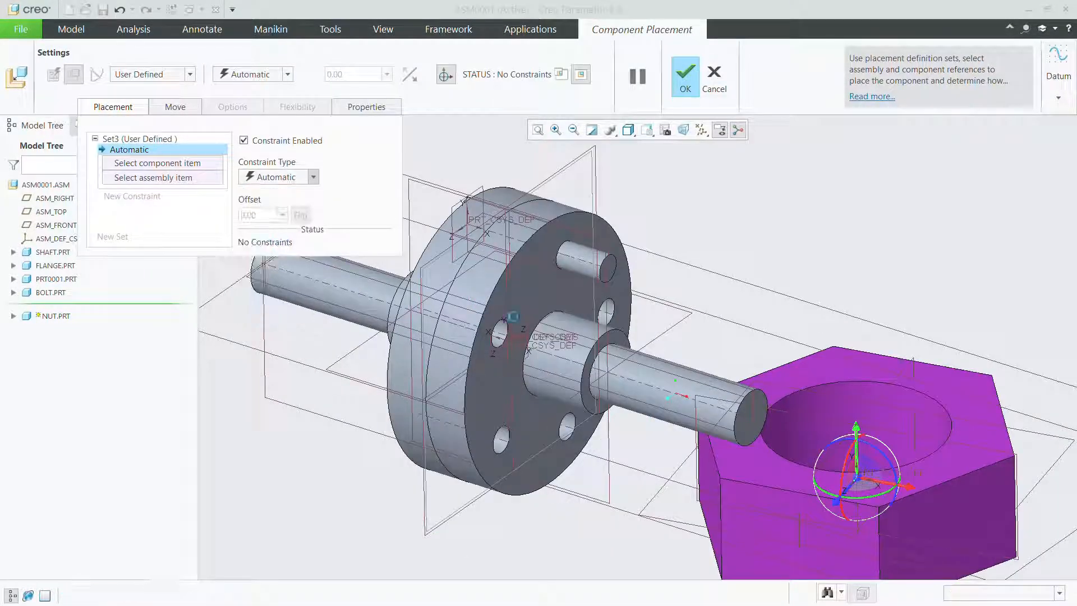
click(818, 408)
click(575, 272)
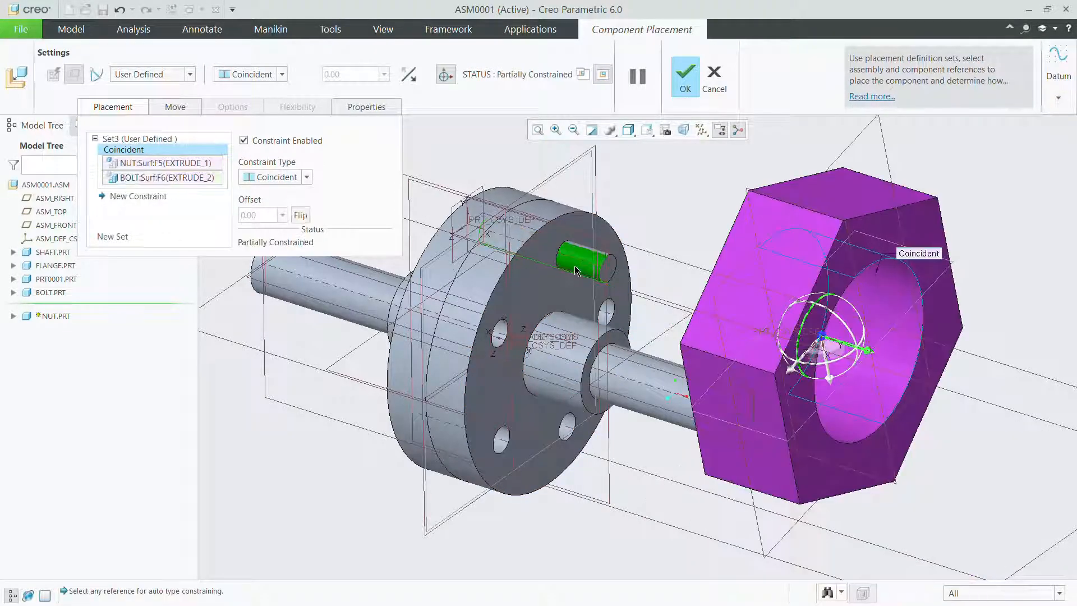
middle_click(637, 409)
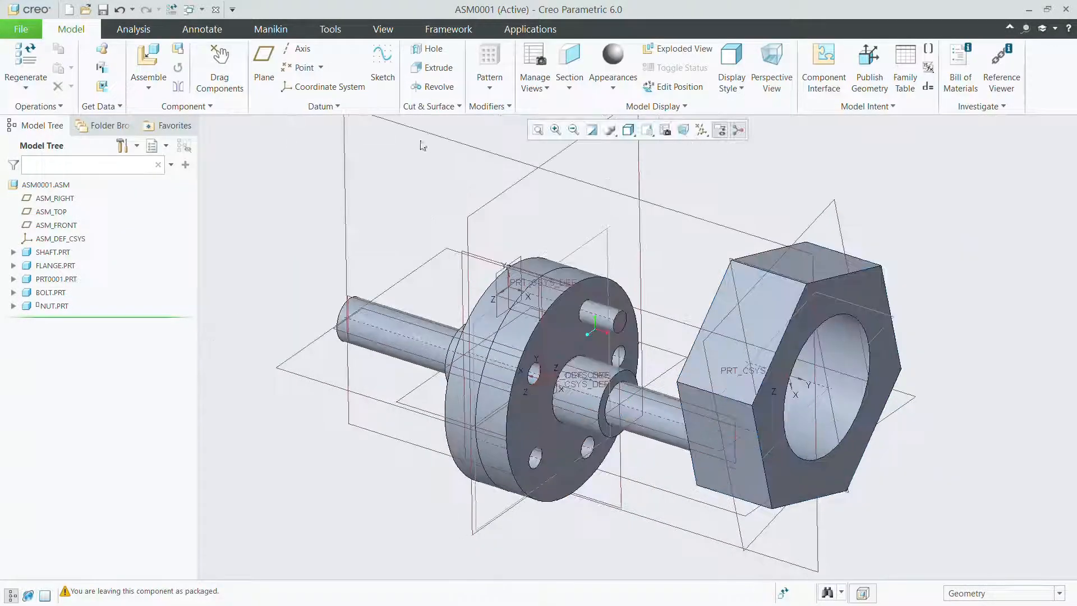
Open the assembly relations and display the dimensions of the nut and bolt for a new relation line
click(331, 33)
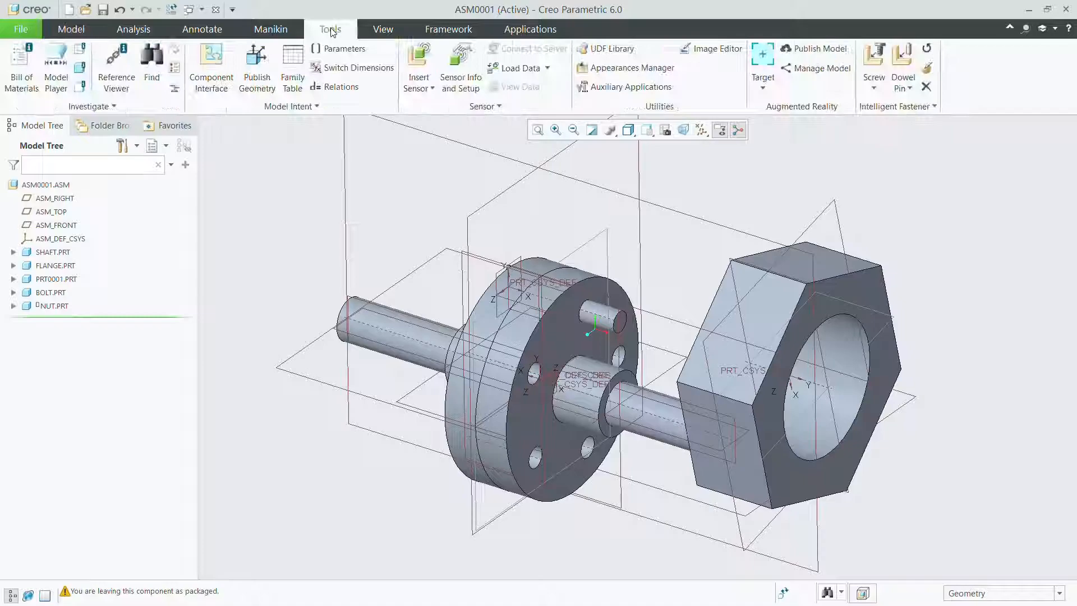
click(337, 87)
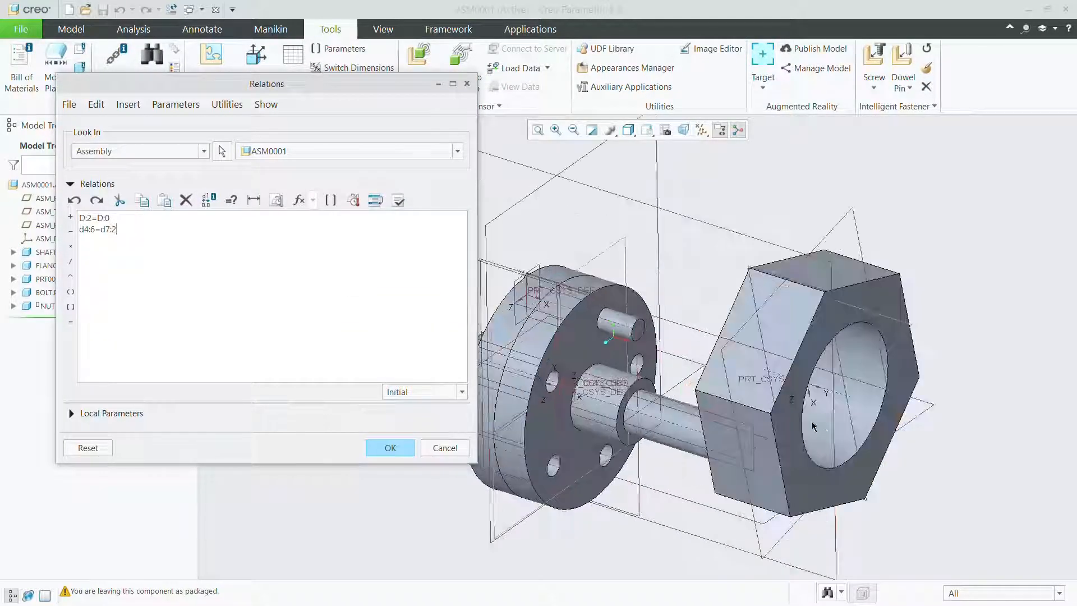
click(800, 422)
middle_drag(799, 422, 690, 370)
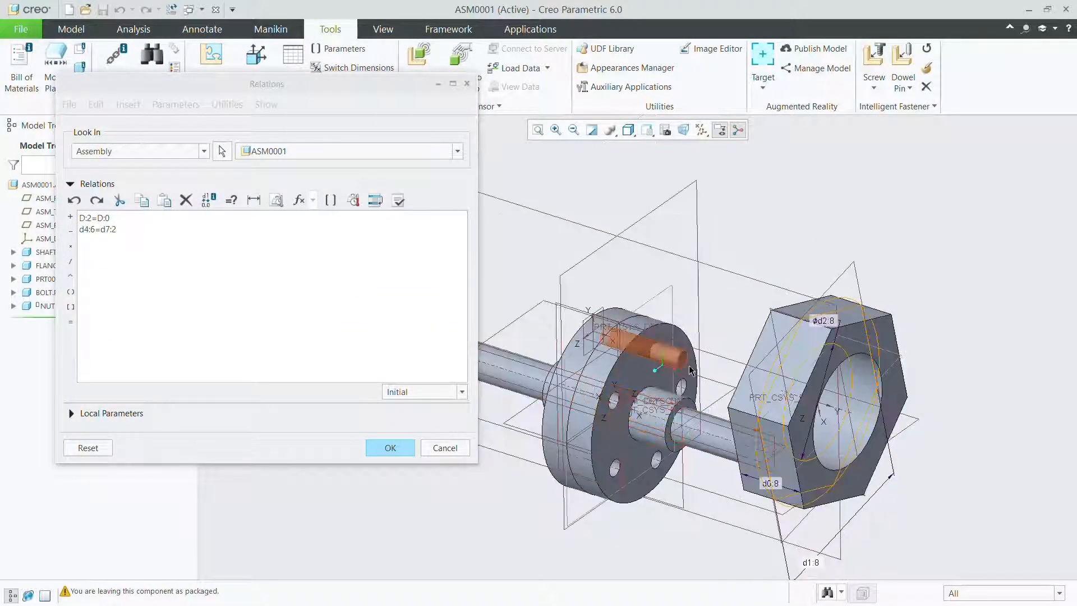
scroll(690, 371, down, 3)
click(587, 297)
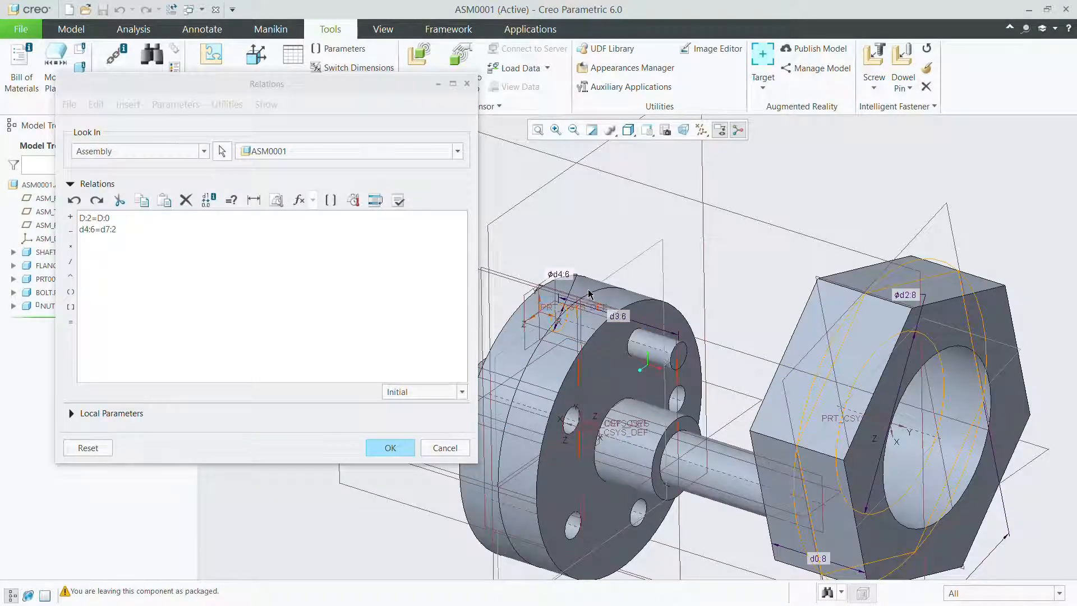
click(219, 257)
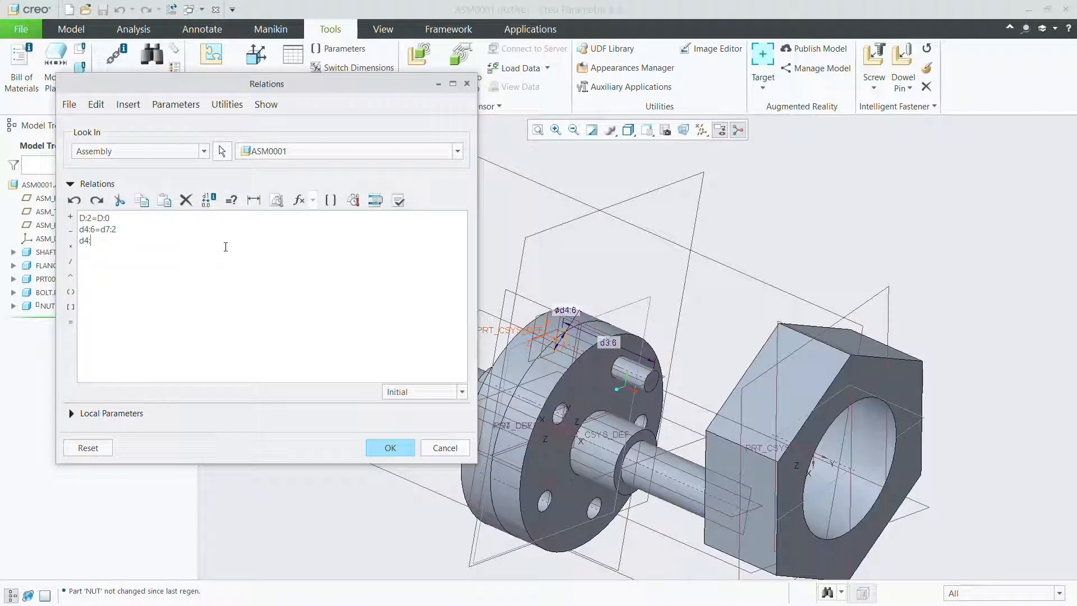
Add the relation d2:8=d4:6 so the nut's hole diameter follows the bolt diameter, and apply it
click(846, 519)
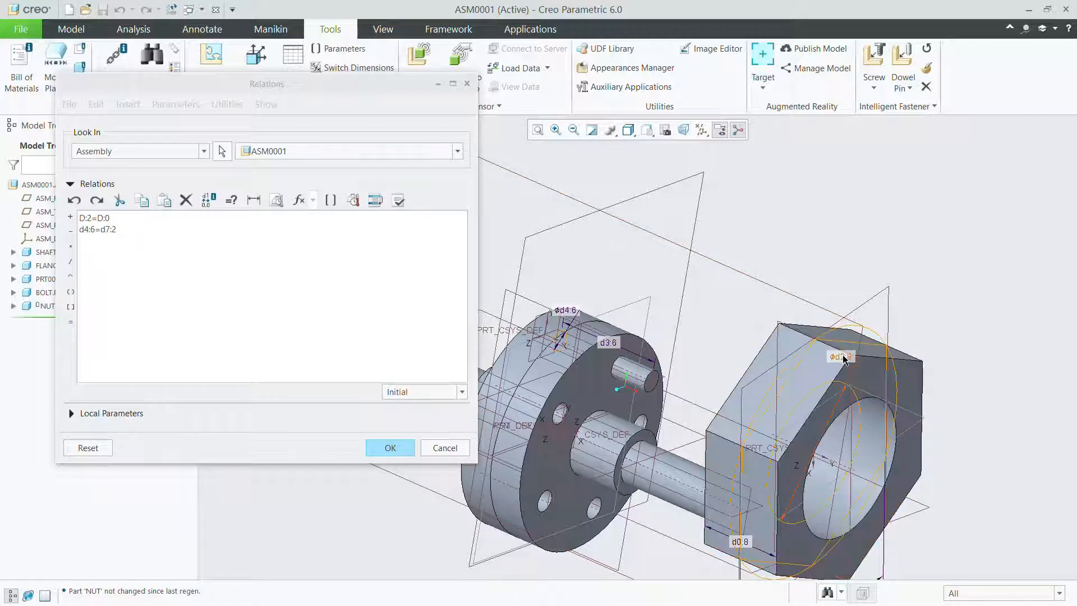
click(150, 263)
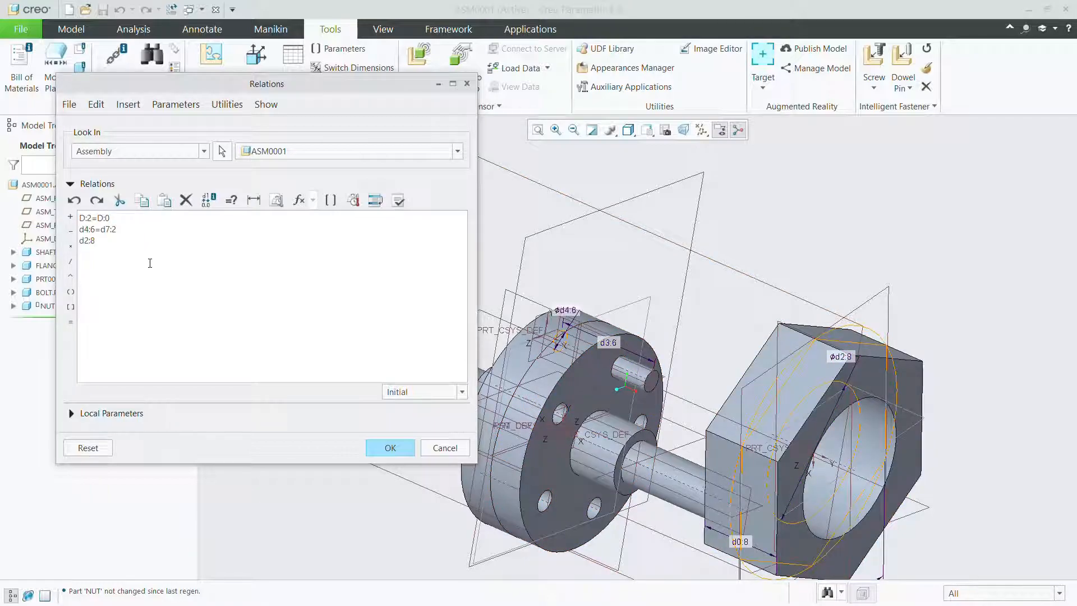
text(=)
click(565, 310)
click(147, 317)
click(387, 447)
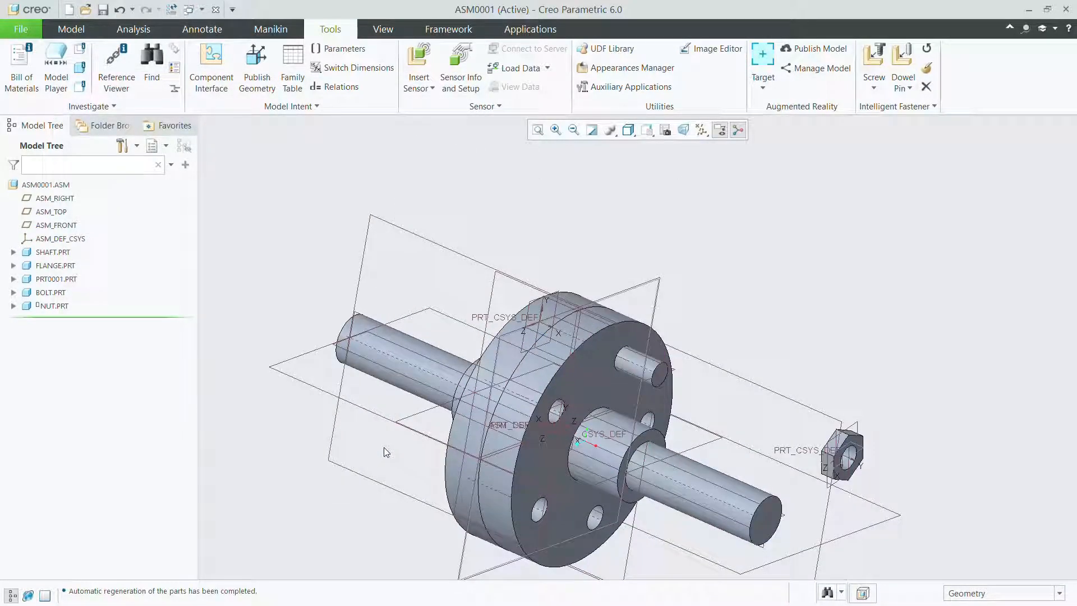
Edit the definition of NUT.PRT, add a Coincident constraint between its flat face and the flange's outer face, and accept the placement
click(53, 306)
click(108, 244)
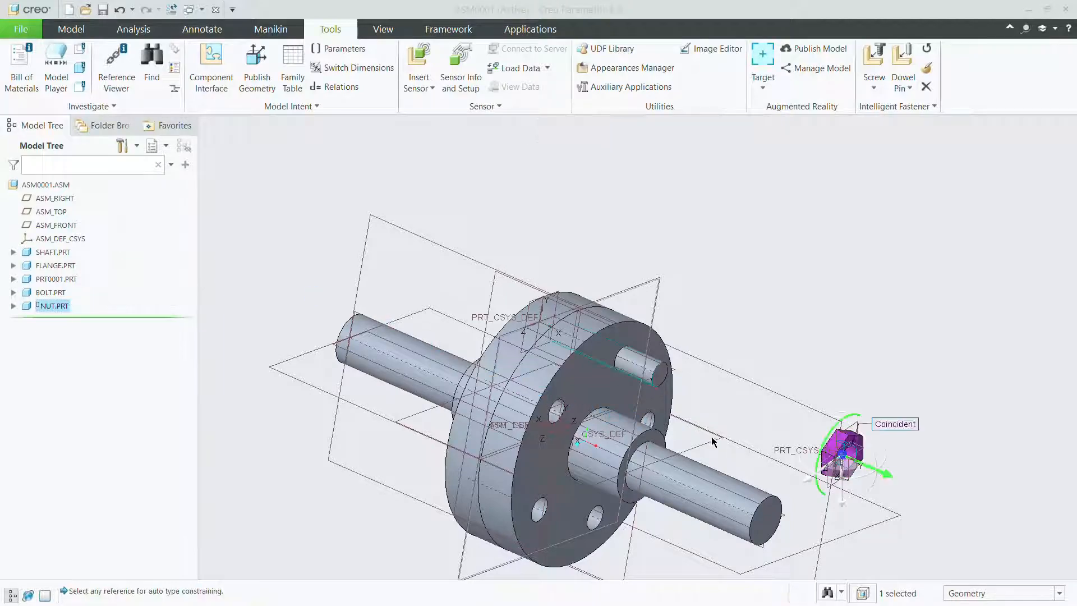
scroll(823, 441, up, 6)
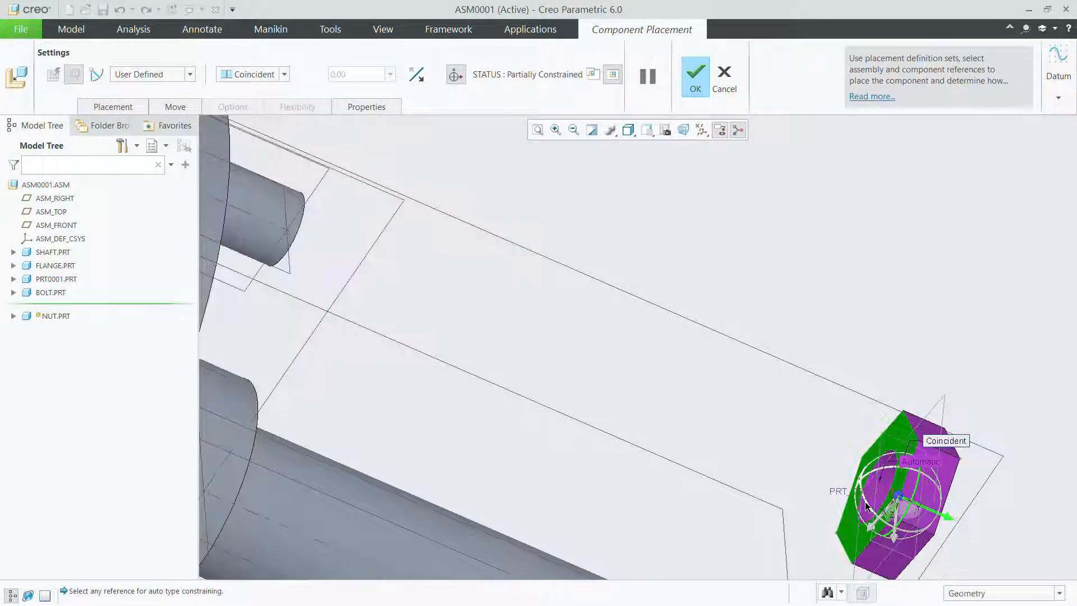
scroll(812, 503, up, 3)
middle_drag(701, 500, 601, 449)
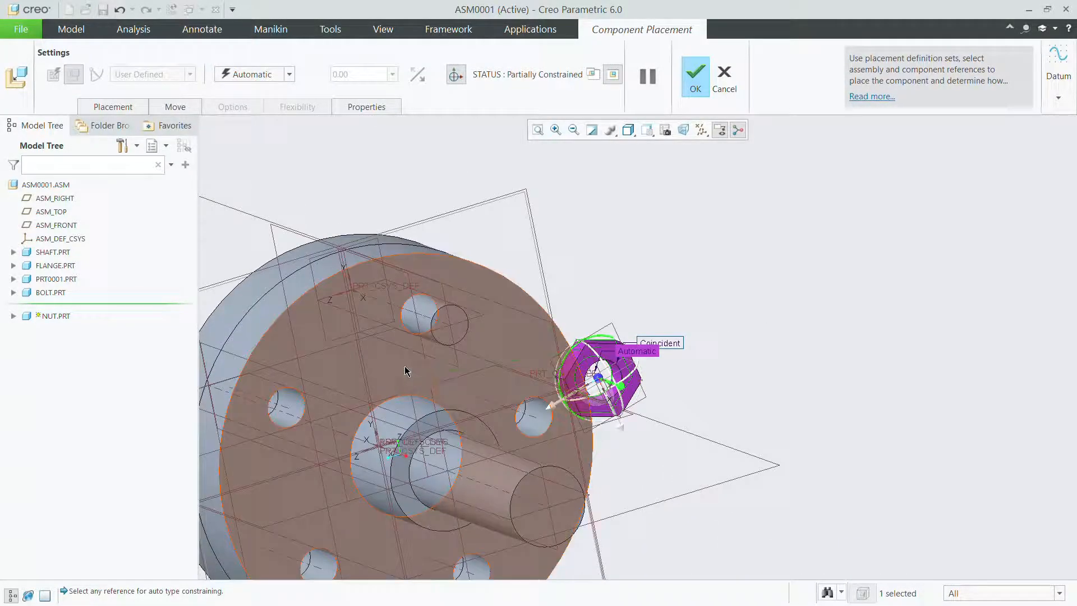
click(406, 372)
click(266, 75)
click(251, 126)
click(696, 84)
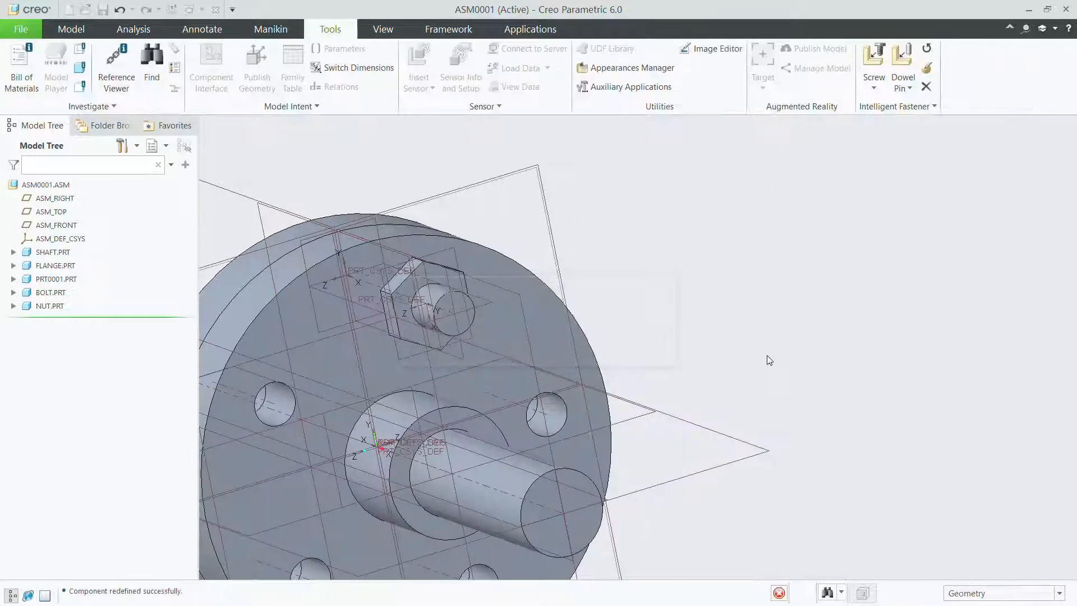
Group BOLT.PRT and NUT.PRT together
scroll(768, 356, up, 1)
scroll(534, 420, up, 2)
middle_drag(471, 421, 516, 364)
scroll(532, 423, down, 3)
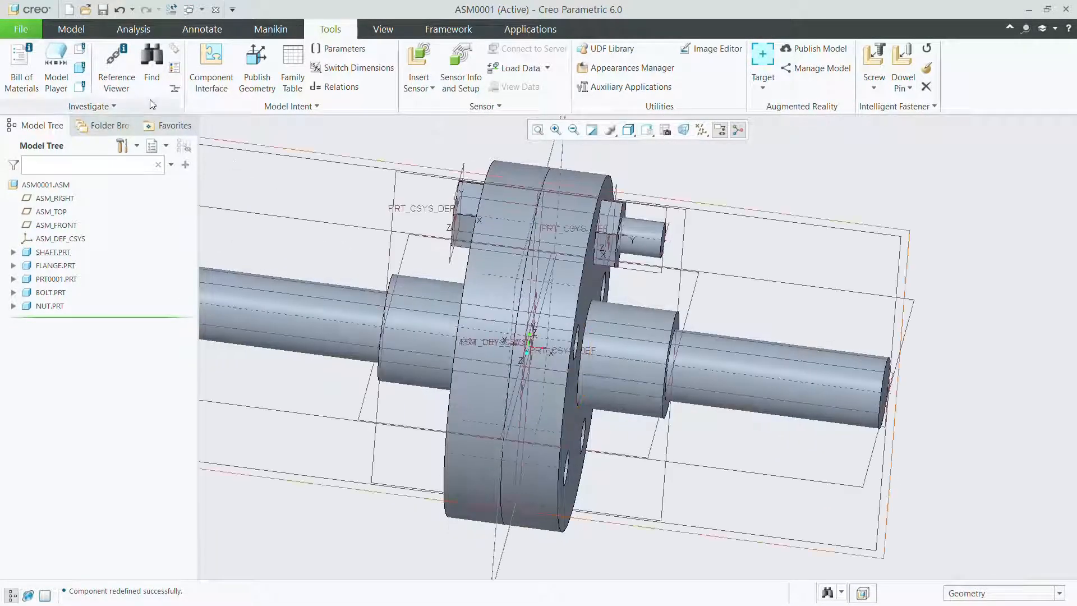
click(50, 293)
ctrl+click(52, 306)
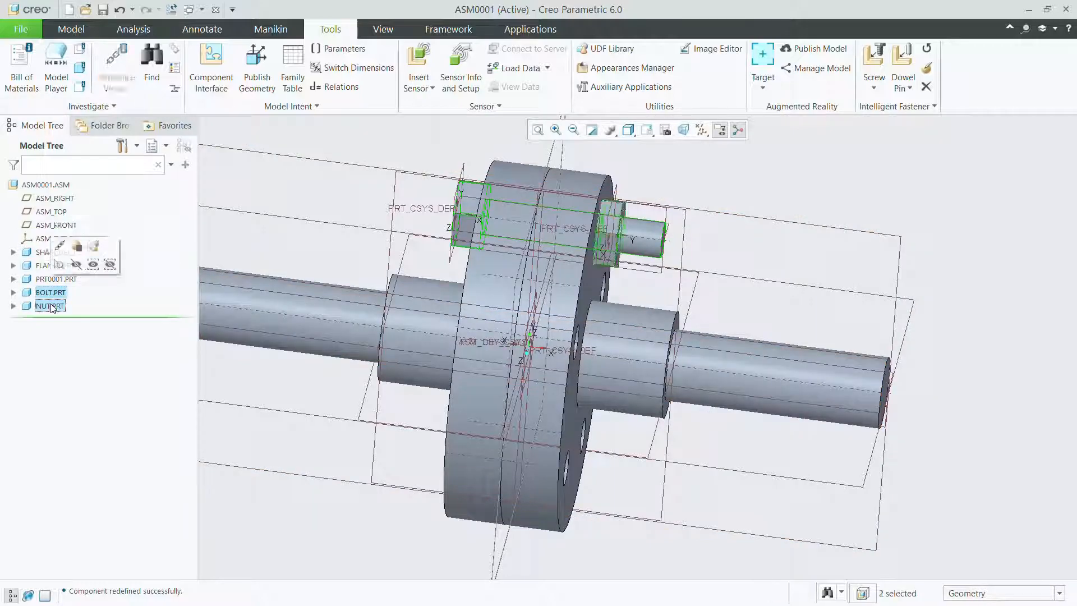
click(79, 28)
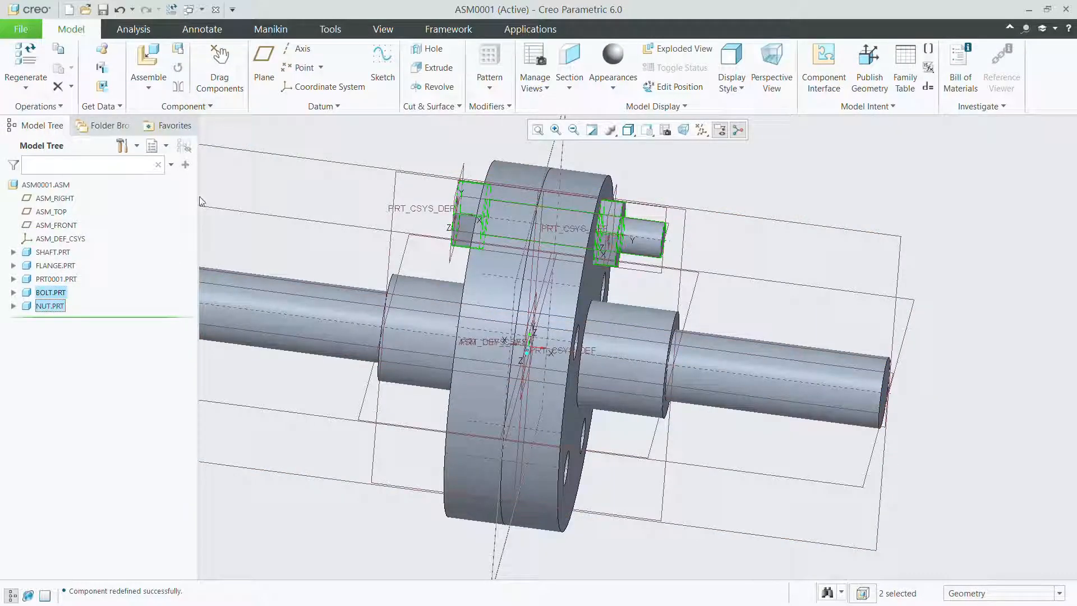
right_click(53, 296)
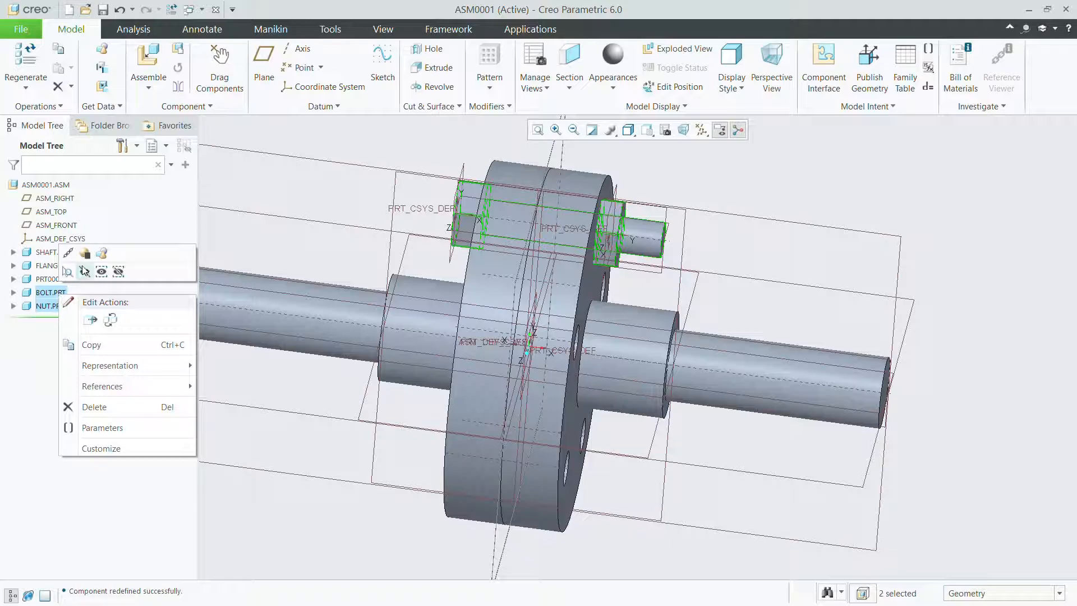
click(102, 253)
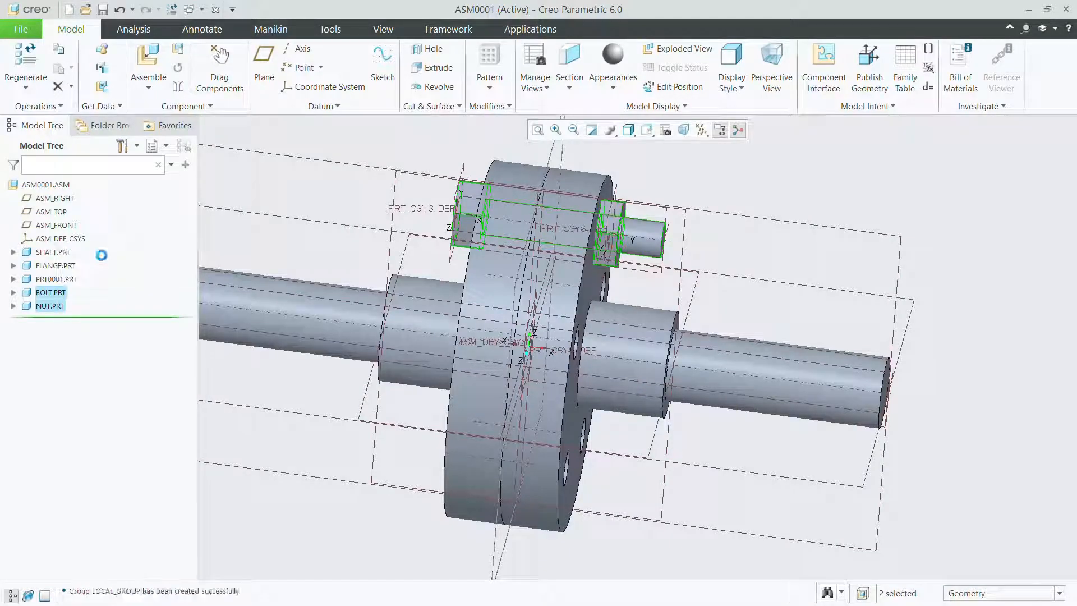
Pattern the bolt and nut group with the Reference type so it fills the remaining flange holes
click(488, 61)
click(79, 75)
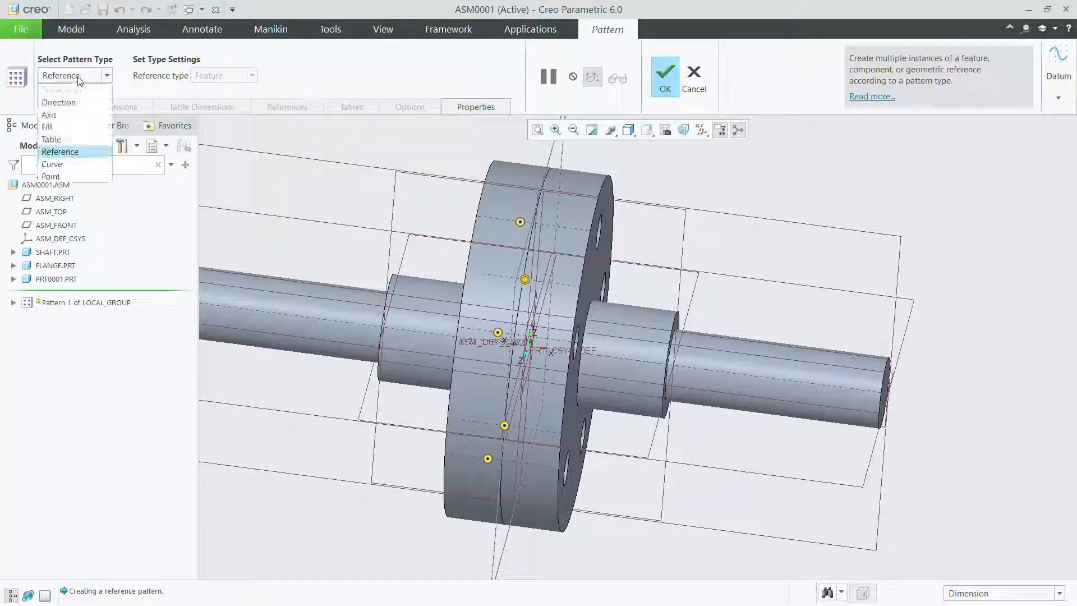
click(80, 77)
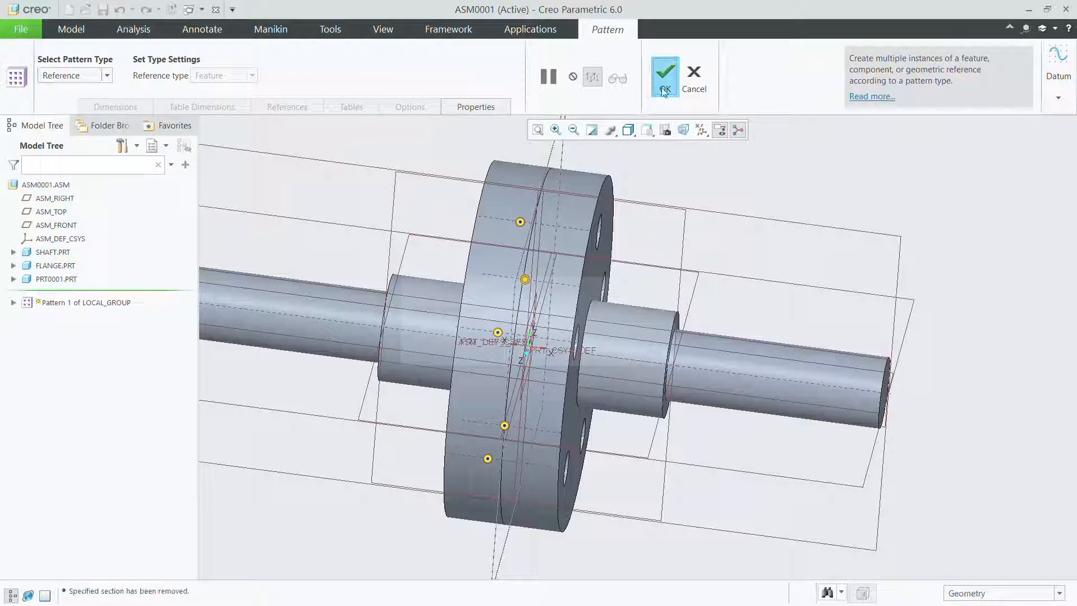
click(662, 80)
middle_drag(672, 363, 565, 336)
scroll(565, 337, down, 2)
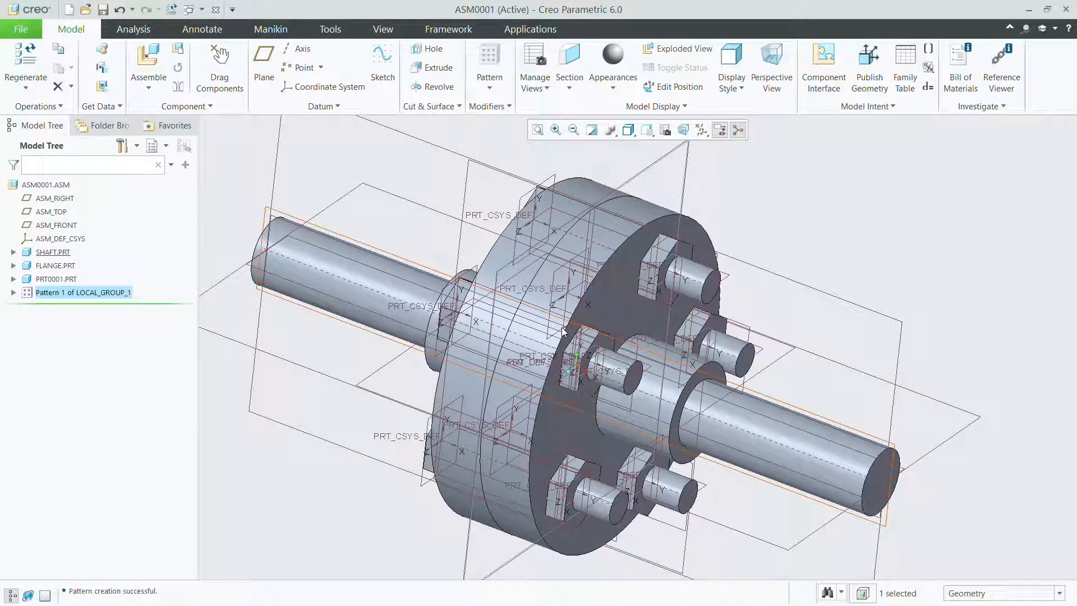
Edit the section sketch of SHAFT.PRT's extrusion, set the circle's diameter to 60, and accept the sketch
click(379, 280)
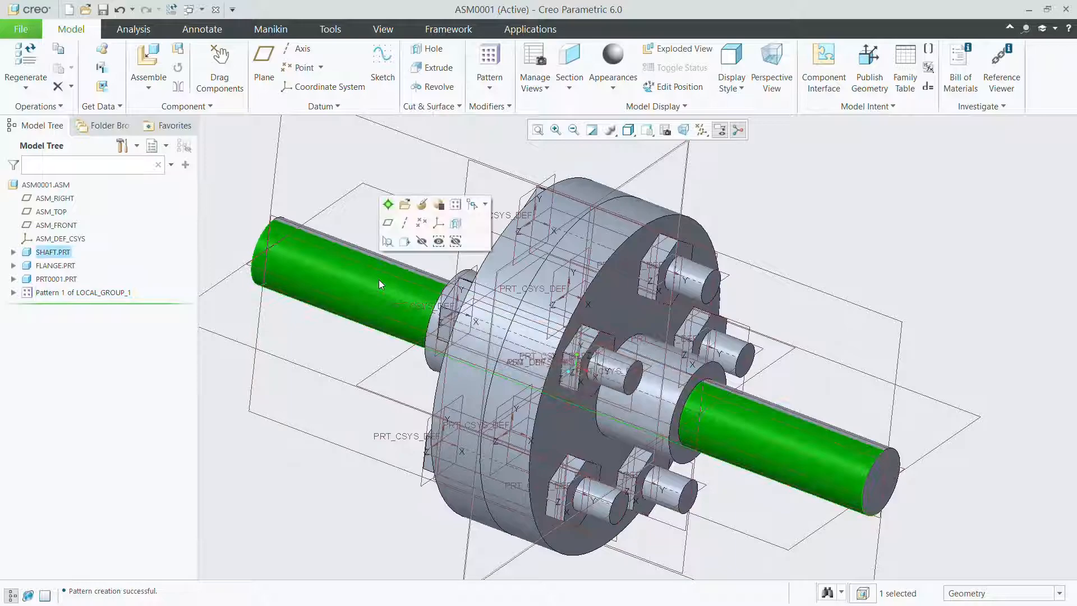
click(13, 252)
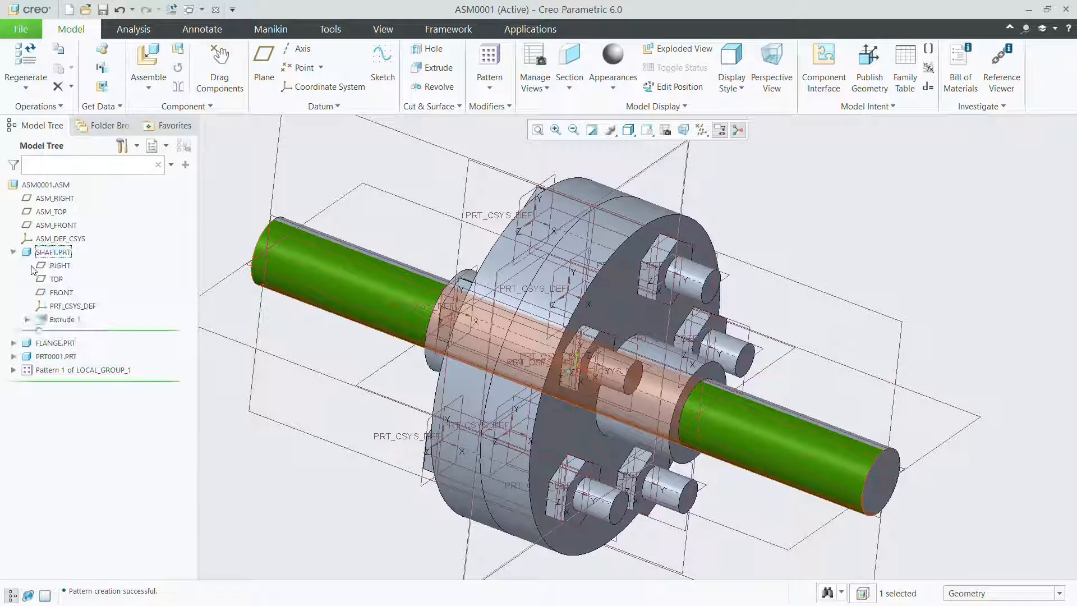
click(27, 319)
click(76, 332)
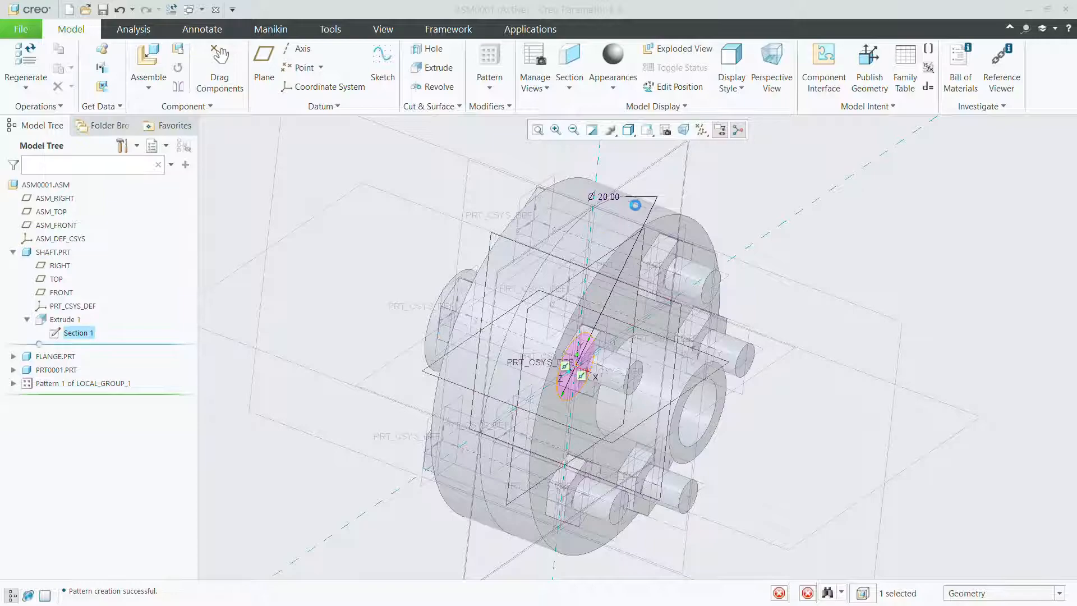
double_click(611, 200)
text(60)
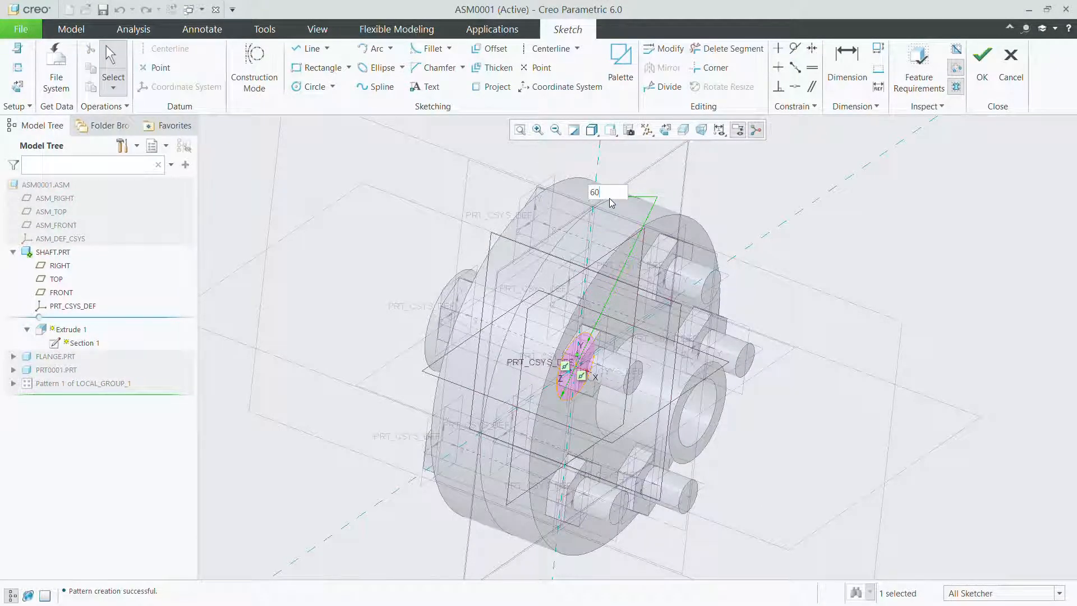
key(Return)
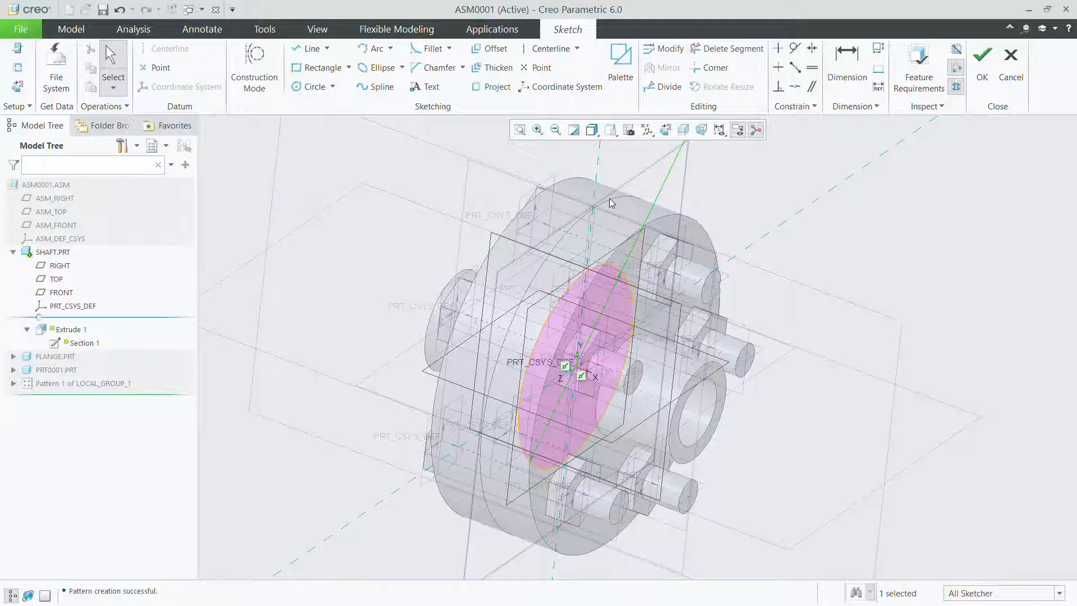
click(977, 85)
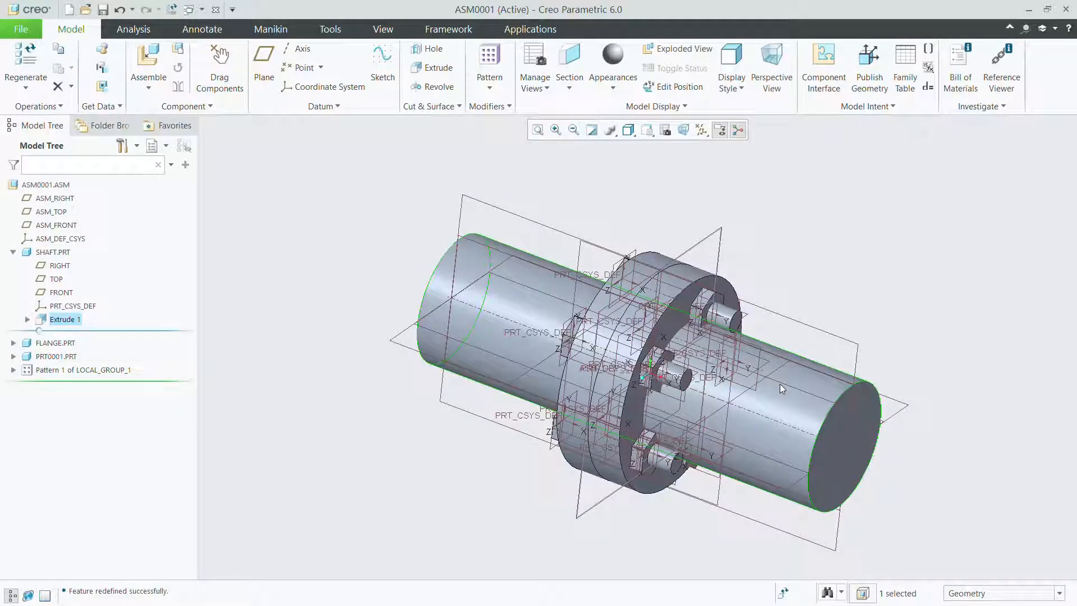
Regenerate the assembly so the flanges follow the new shaft diameter
middle_drag(780, 382, 780, 339)
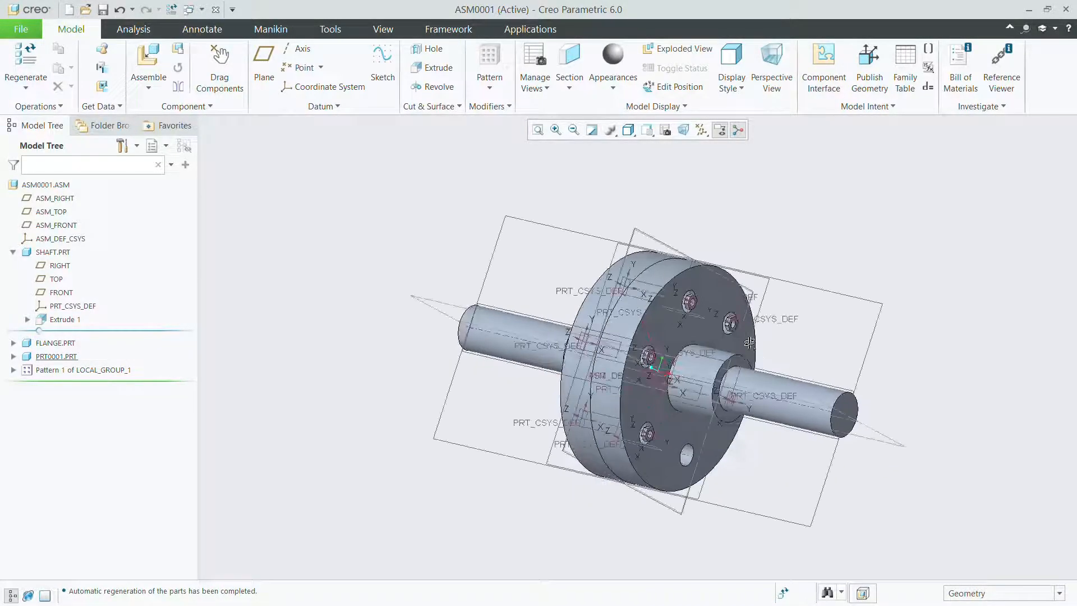
scroll(764, 341, up, 5)
scroll(763, 352, down, 4)
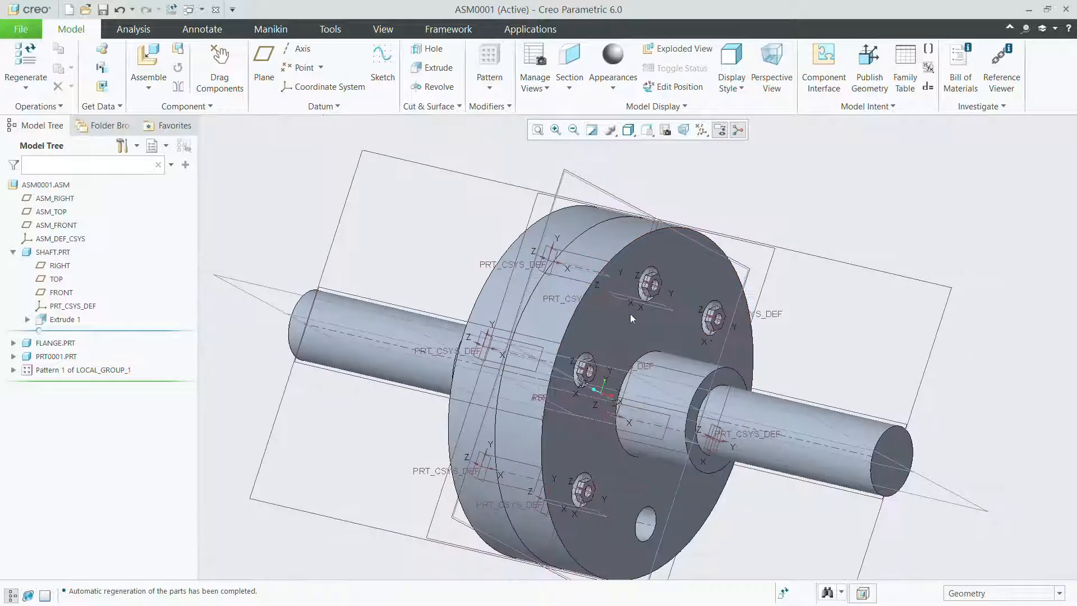
click(69, 344)
key(ctrl+g)
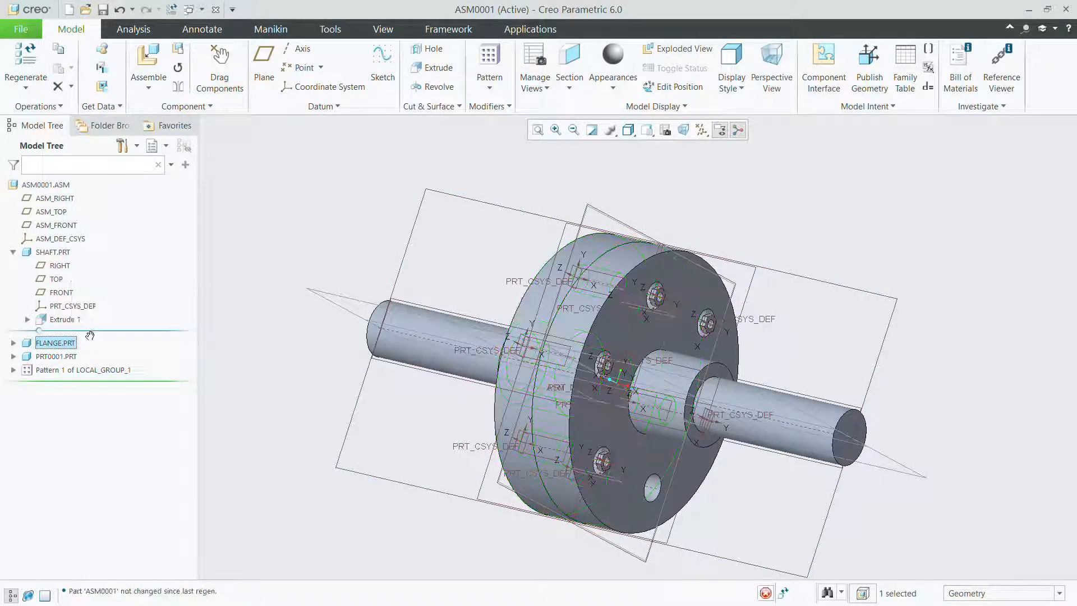
Regenerate again for the bolt and nut group pattern and check the fasteners in the flange holes
click(70, 370)
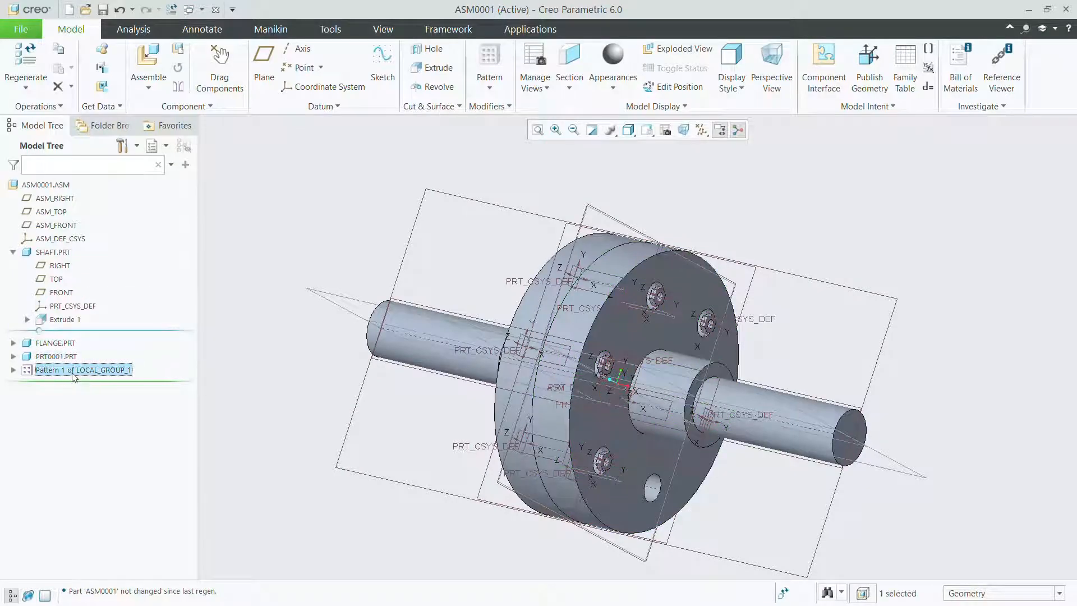
right_click(72, 372)
key(F2)
click(308, 390)
middle_drag(308, 389, 277, 301)
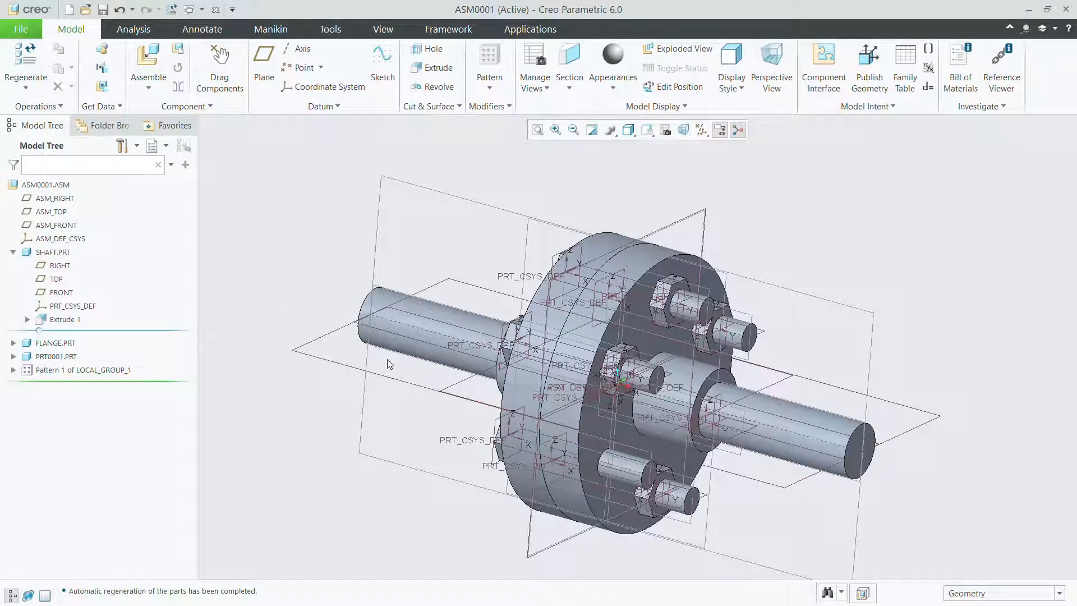
middle_drag(432, 374, 428, 372)
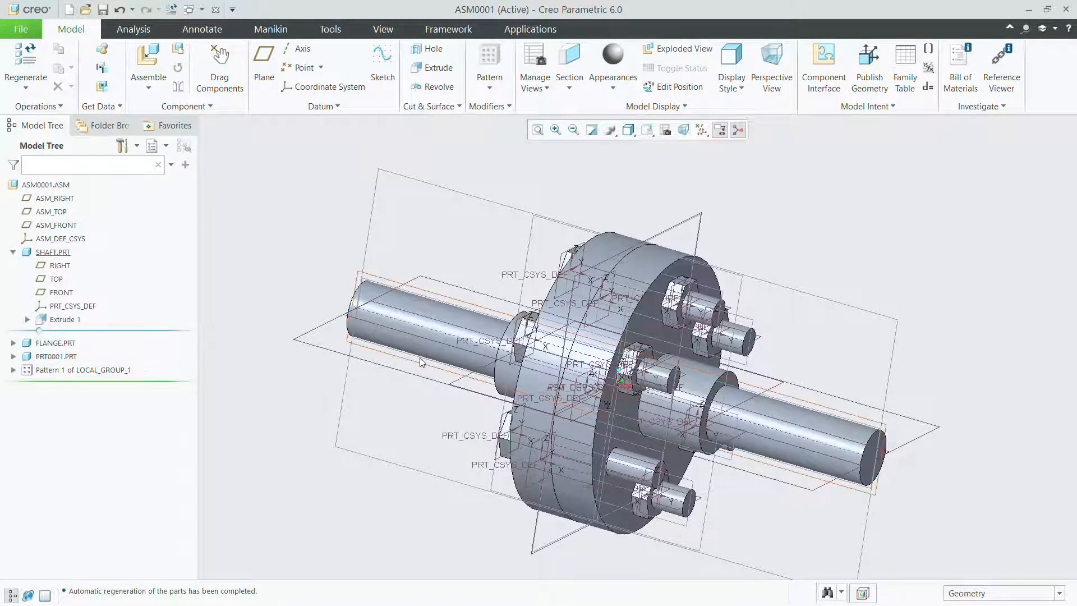